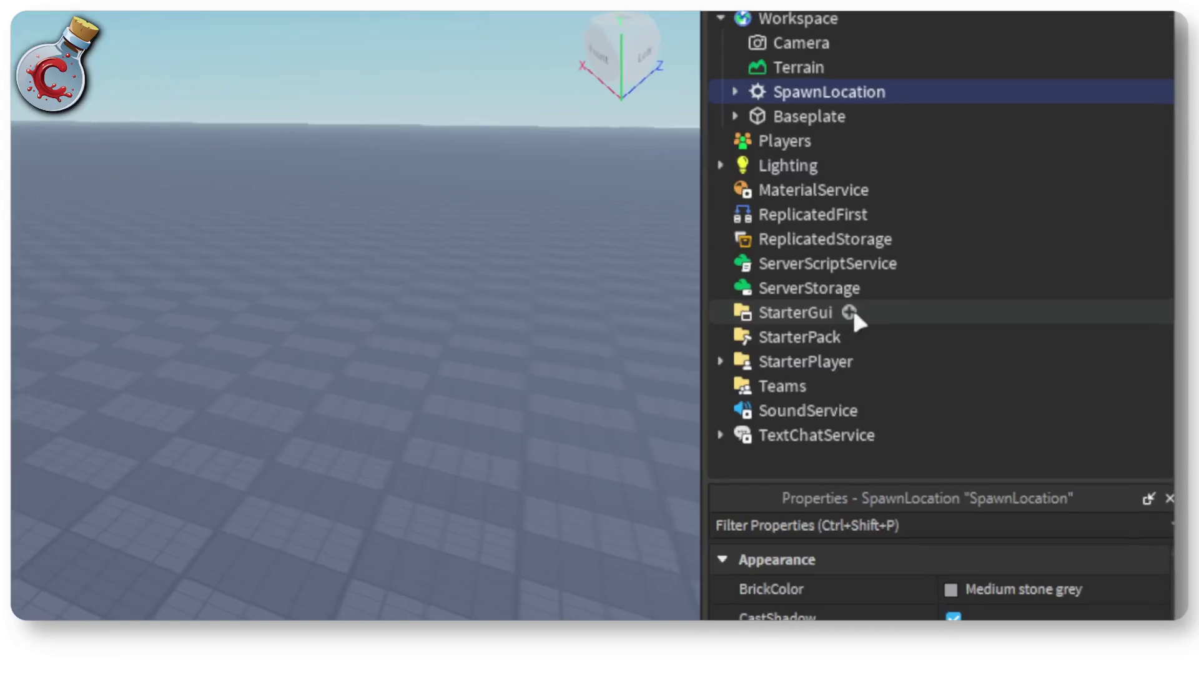
Insert a ScreenGui under StarterGui and add a Frame inside it.
{"action": "left_click", "coordinate": [850, 312]}
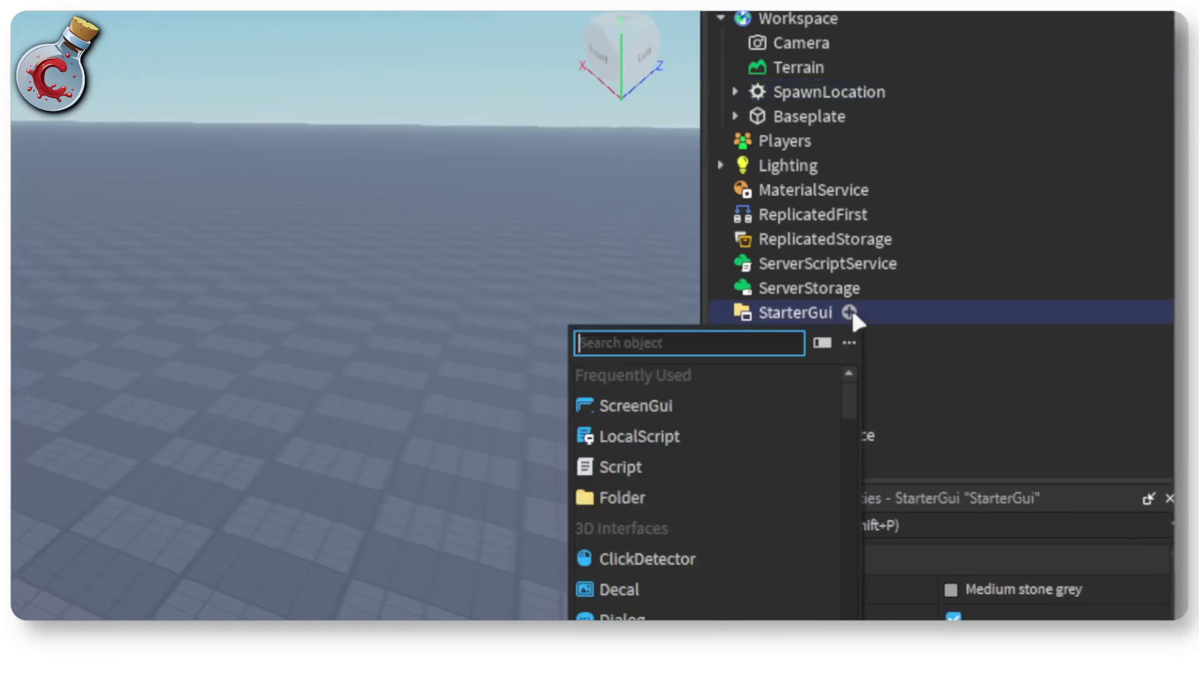
{"action": "left_click", "coordinate": [725, 415]}
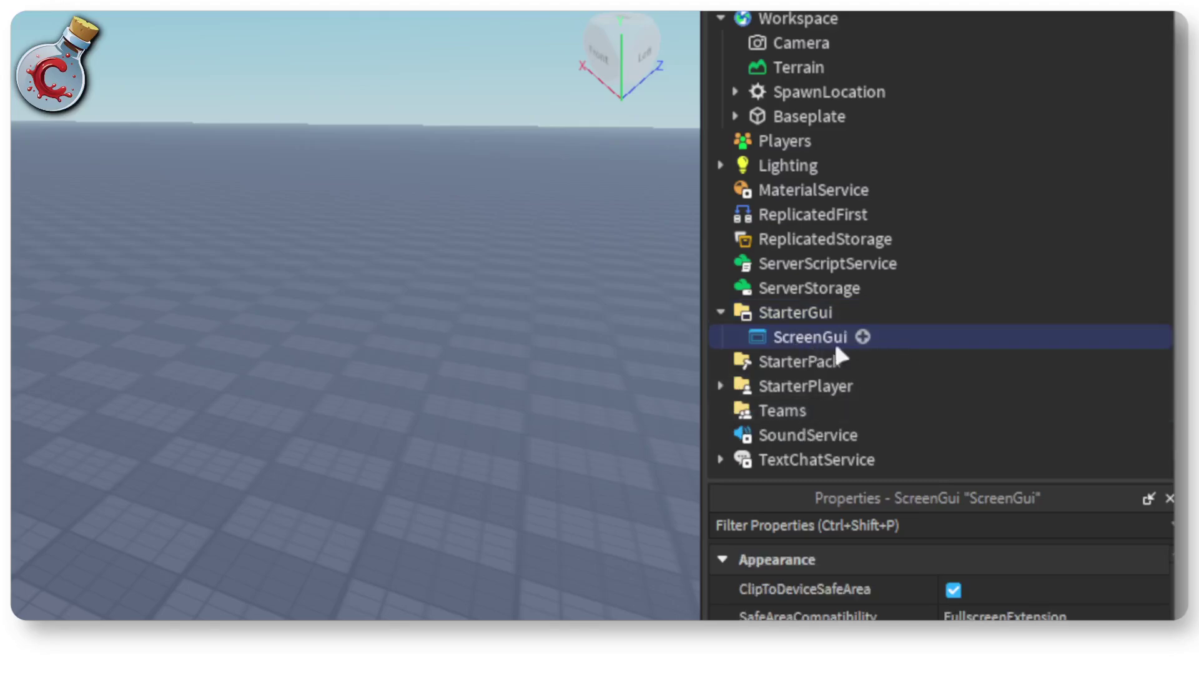
{"action": "left_click", "coordinate": [864, 337]}
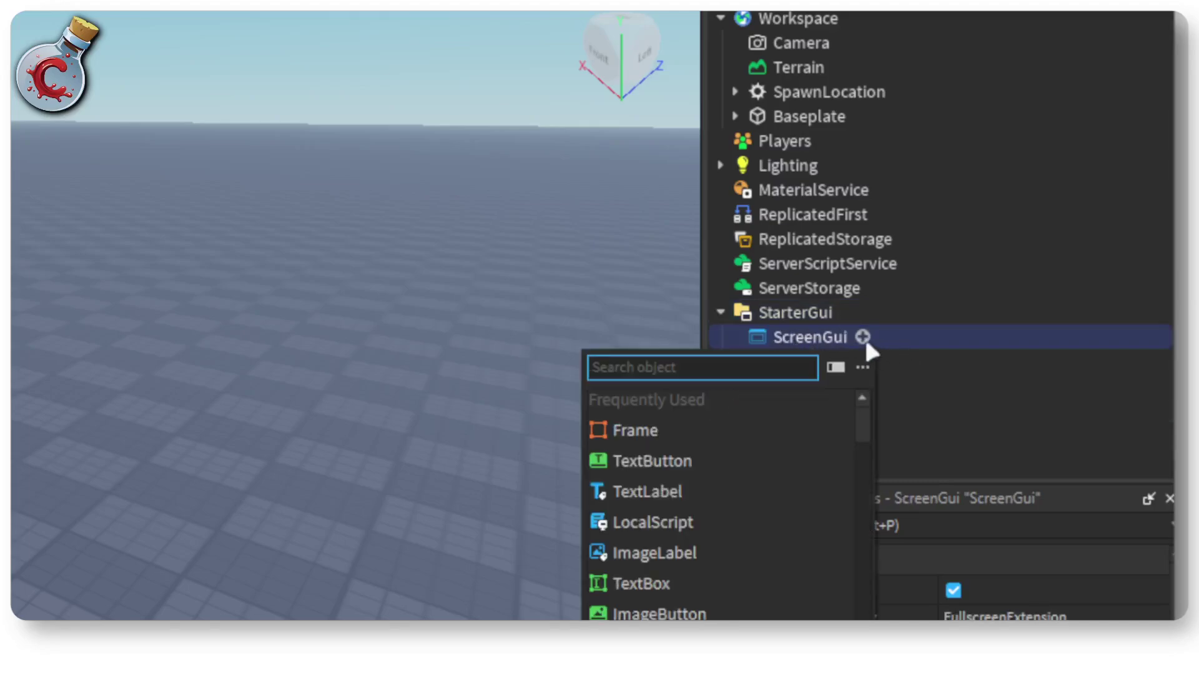
{"action": "left_click", "coordinate": [781, 427]}
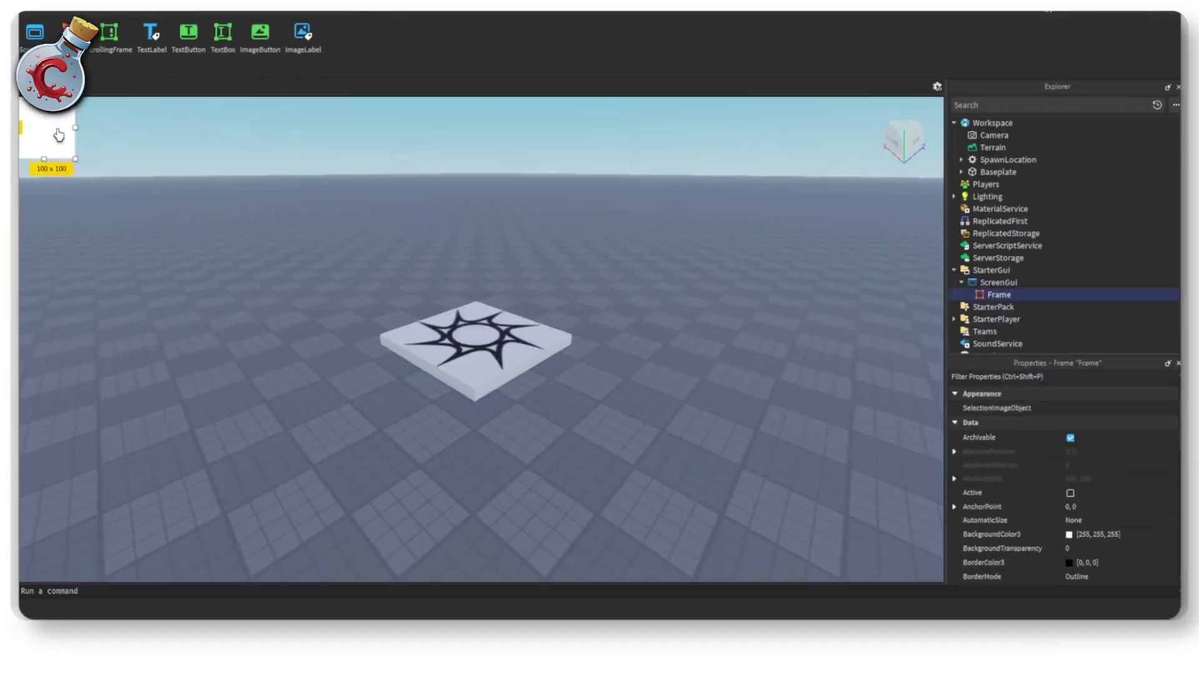
Centre the white Frame in the game view and enlarge it to about 490 by 593.
{"action": "left_click_drag", "start_coordinate": [107, 301], "coordinate": [1003, 579]}
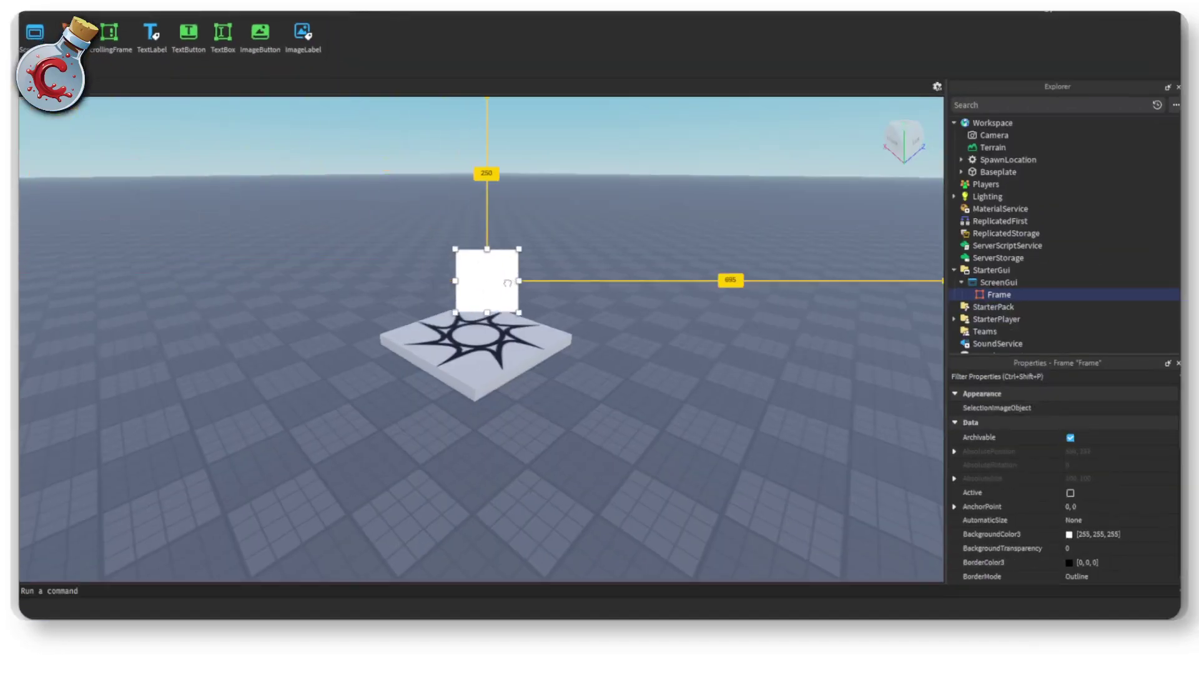
{"action": "left_click_drag", "start_coordinate": [507, 283], "coordinate": [494, 340]}
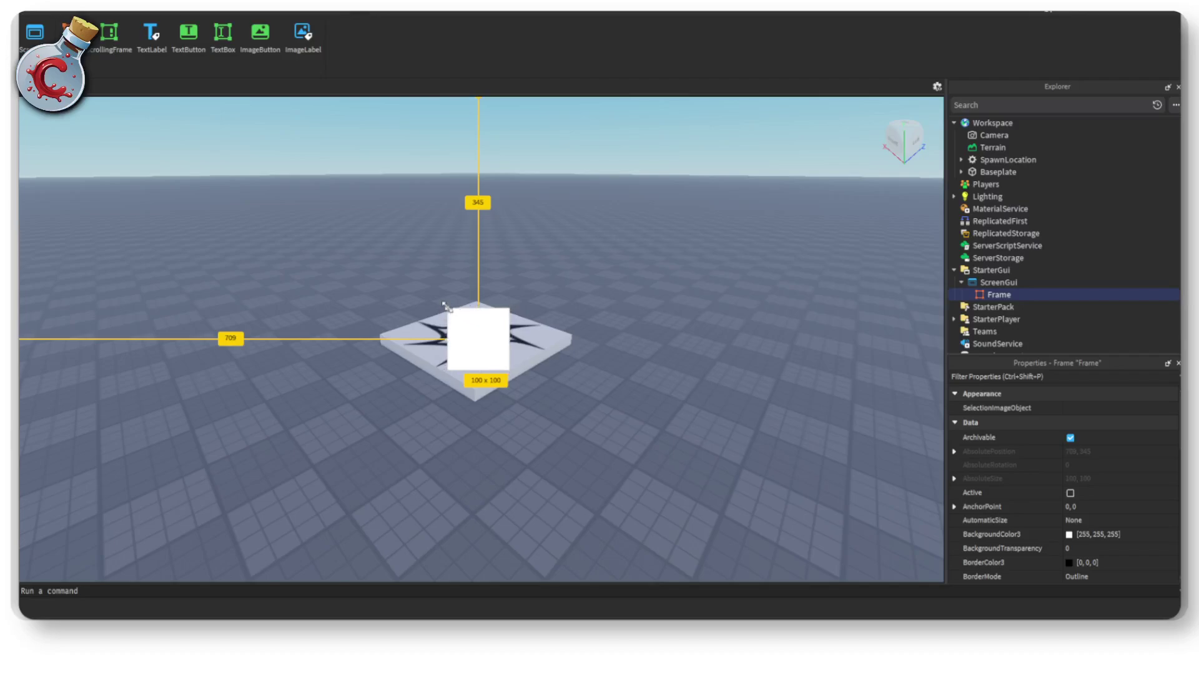
{"action": "left_click_drag", "start_coordinate": [445, 305], "coordinate": [208, 171]}
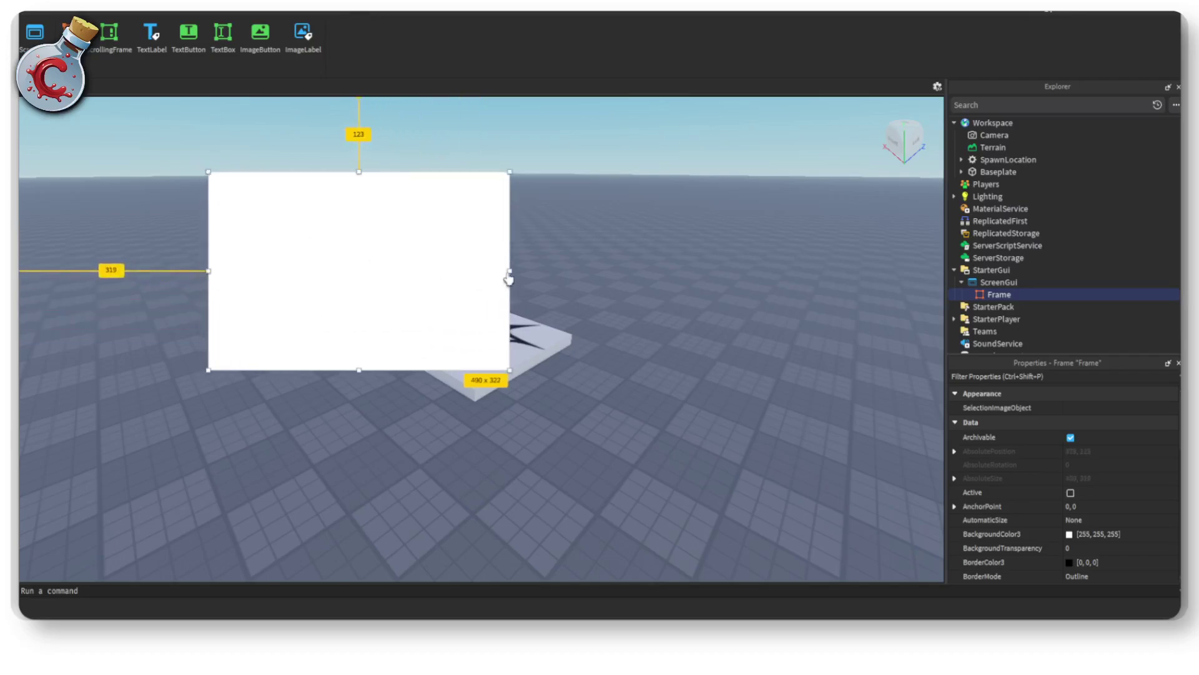
{"action": "left_click_drag", "start_coordinate": [359, 375], "coordinate": [359, 538]}
{"action": "left_click_drag", "start_coordinate": [384, 359], "coordinate": [495, 346]}
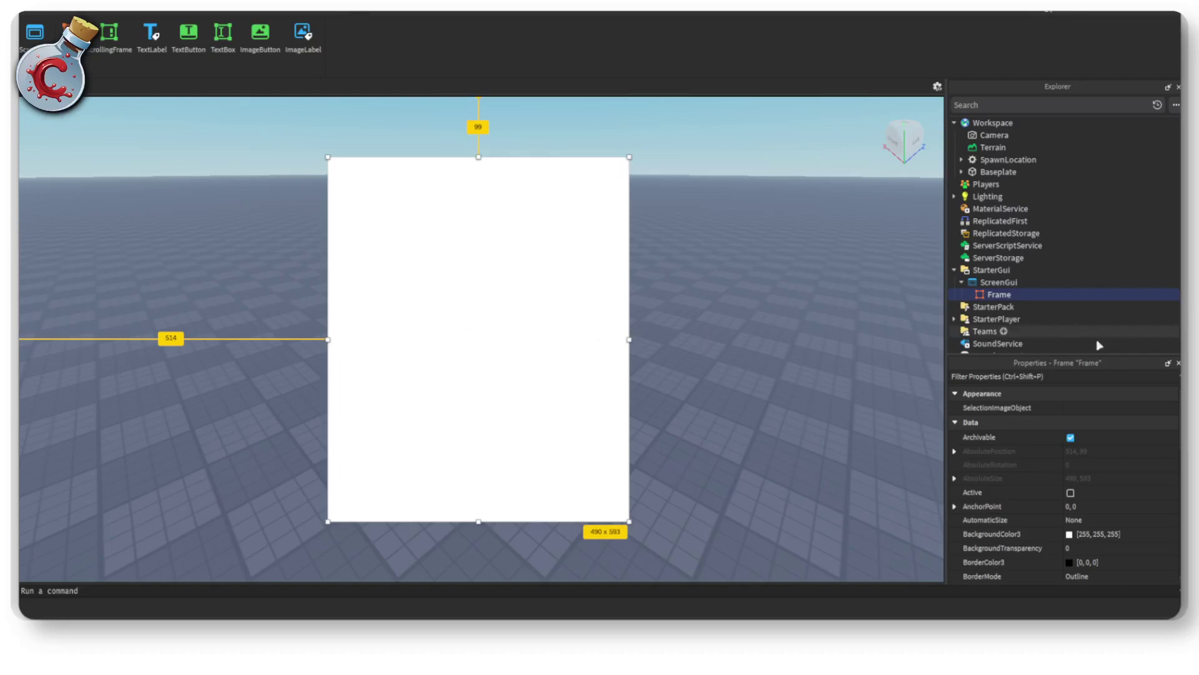
Give the Frame a salmon red background colour (255, 106, 106).
{"action": "scroll", "coordinate": [1087, 510], "scroll_direction": "down", "scroll_amount": 2}
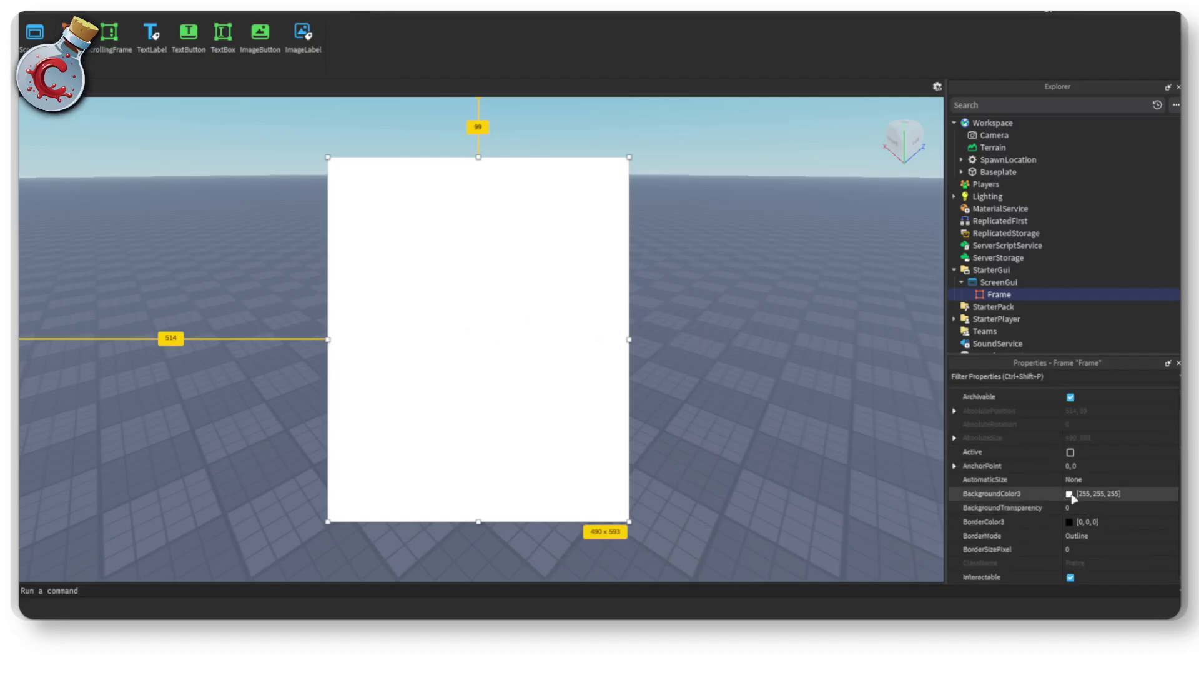
{"action": "left_click", "coordinate": [1069, 494]}
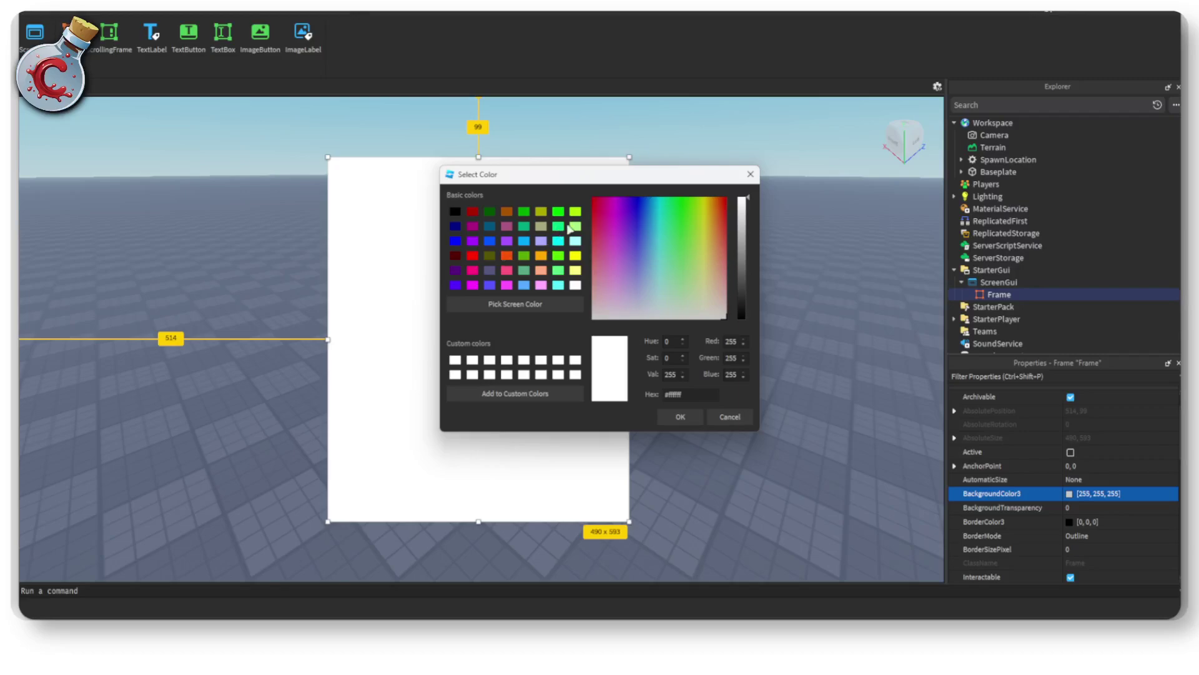
{"action": "left_click_drag", "start_coordinate": [687, 210], "coordinate": [738, 251]}
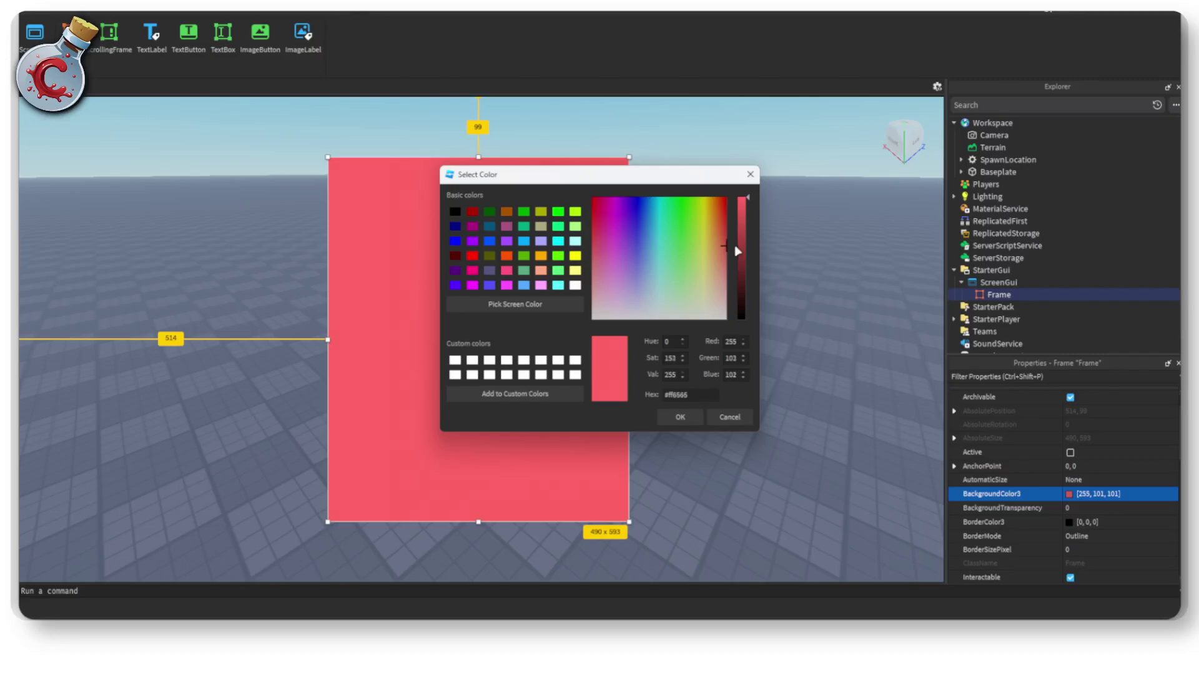
{"action": "left_click", "coordinate": [680, 416]}
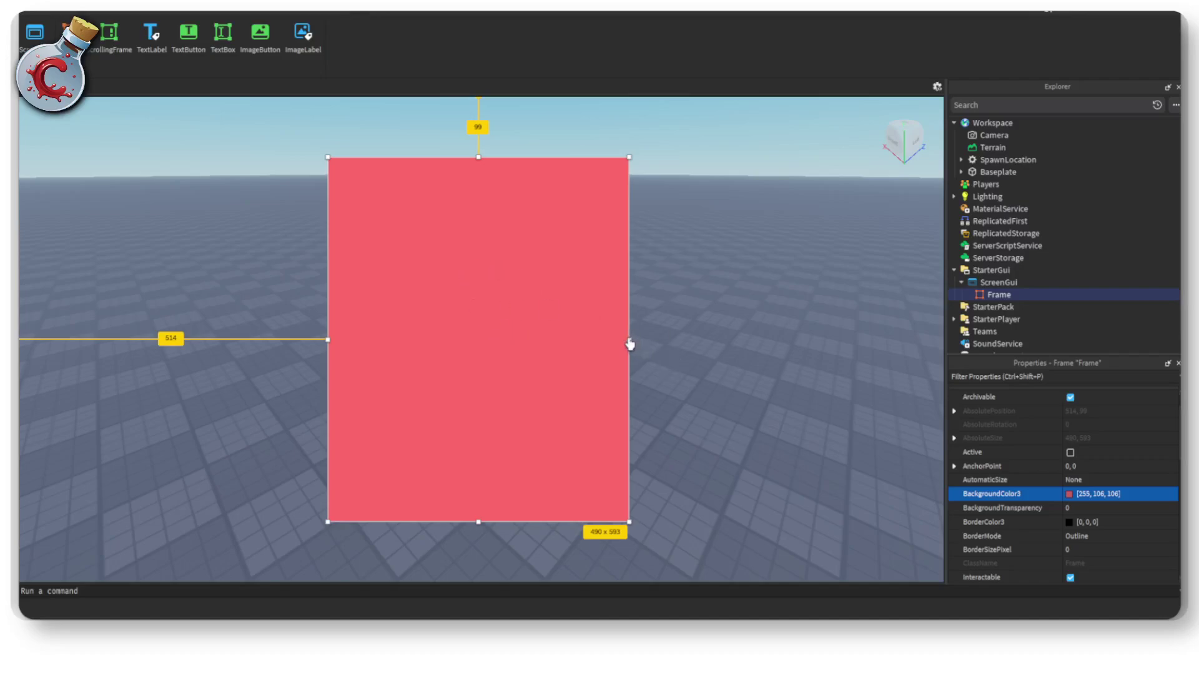
Widen the red Frame to about 698 by 593.
{"action": "left_click", "coordinate": [632, 345]}
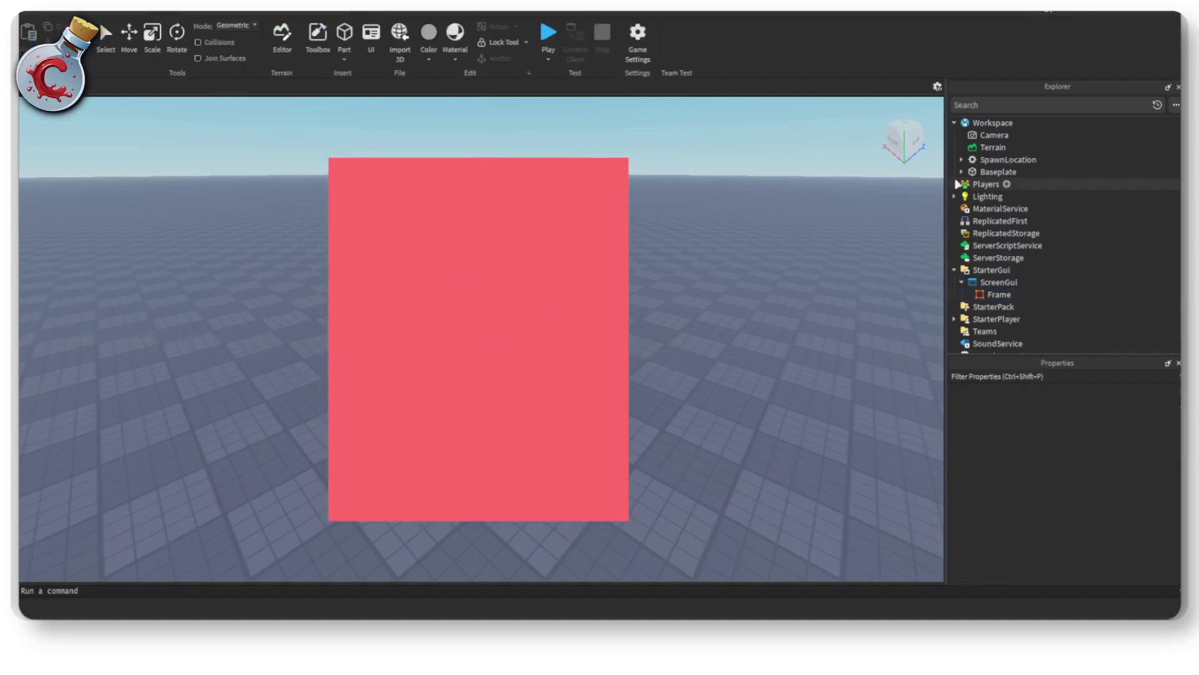
{"action": "left_click", "coordinate": [998, 294]}
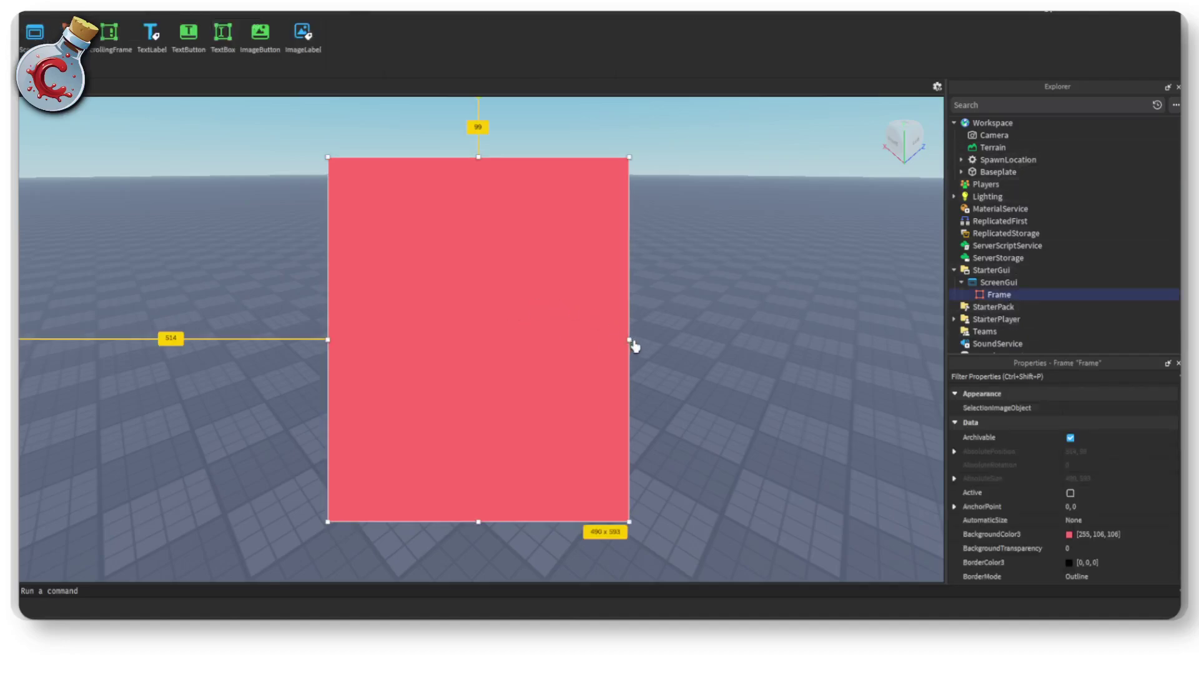
{"action": "left_click_drag", "start_coordinate": [629, 339], "coordinate": [587, 325]}
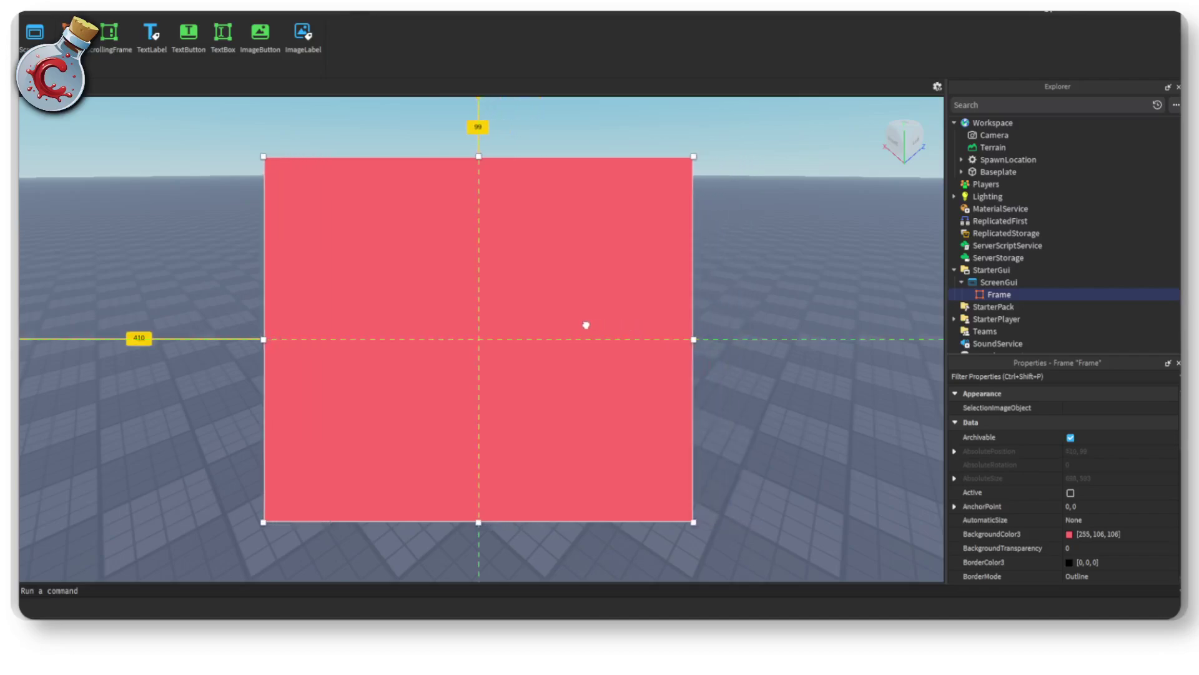
Add a TextLabel inside the Frame, sized 698 by 112 across its top.
{"action": "mouse_move", "coordinate": [1021, 294]}
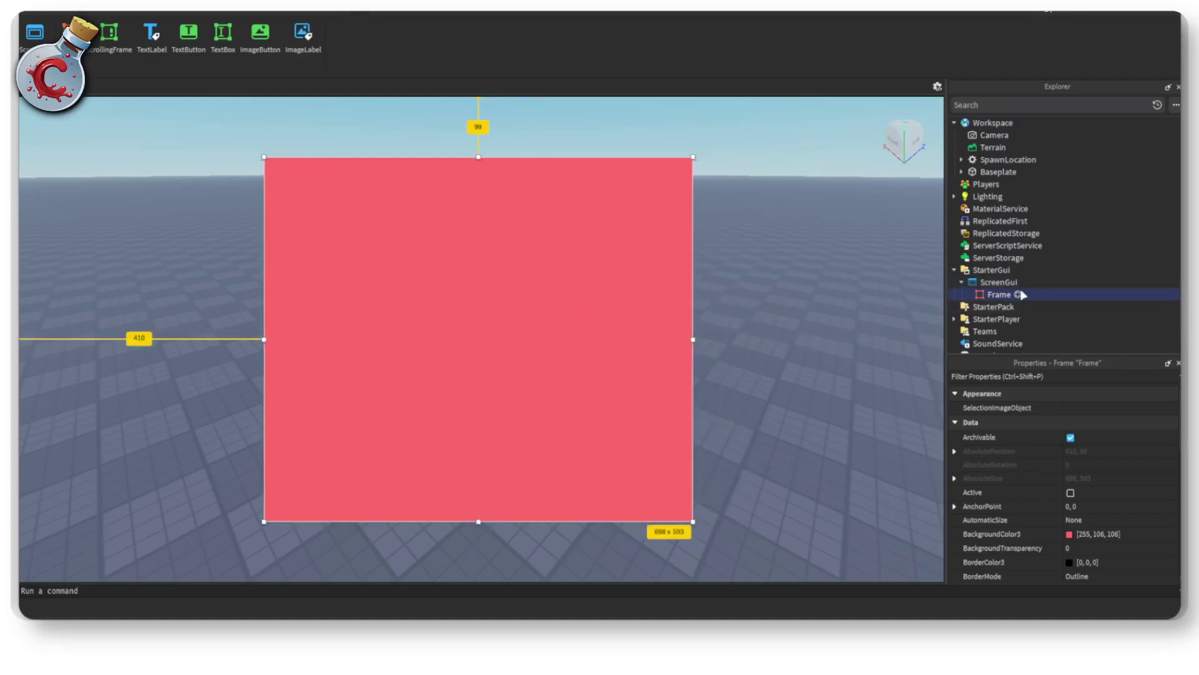
{"action": "left_click", "coordinate": [1018, 294]}
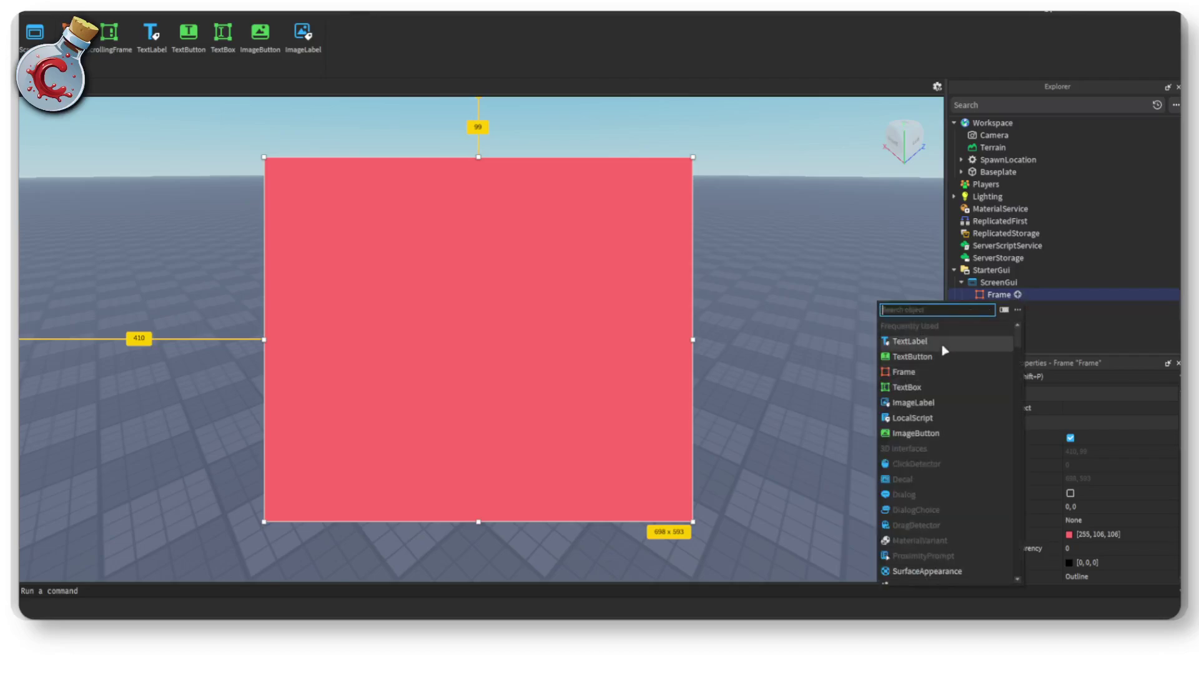
{"action": "left_click", "coordinate": [910, 342]}
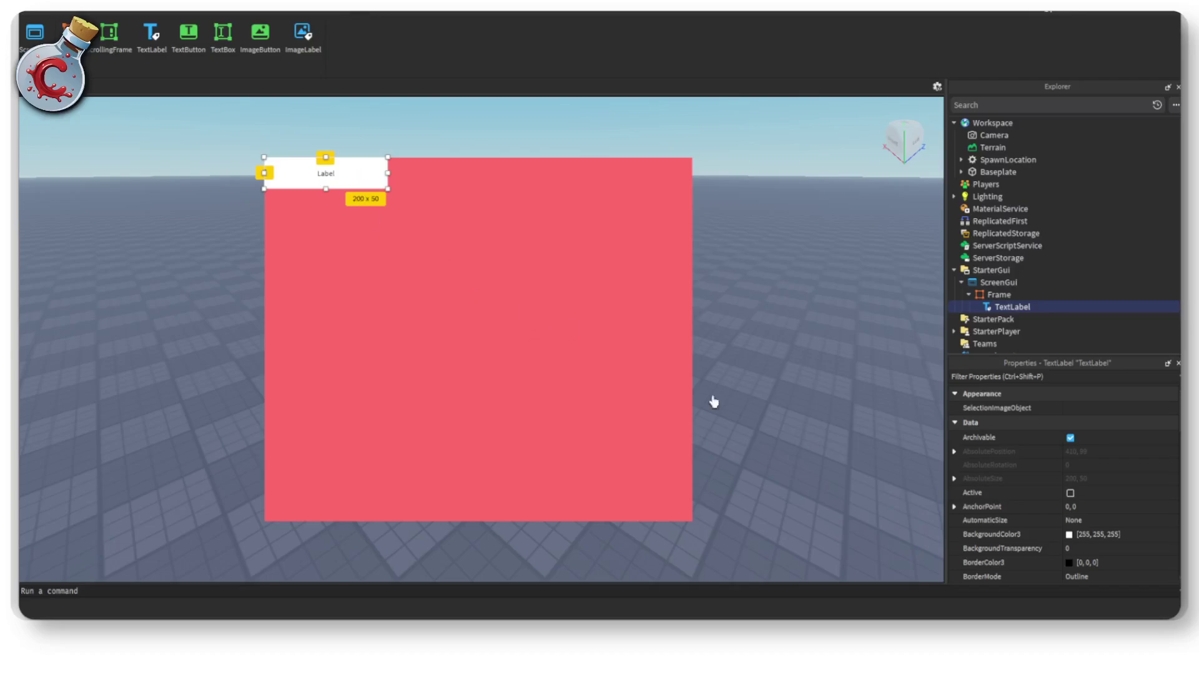
{"action": "left_click_drag", "start_coordinate": [388, 173], "coordinate": [693, 172]}
{"action": "left_click_drag", "start_coordinate": [477, 190], "coordinate": [480, 226]}
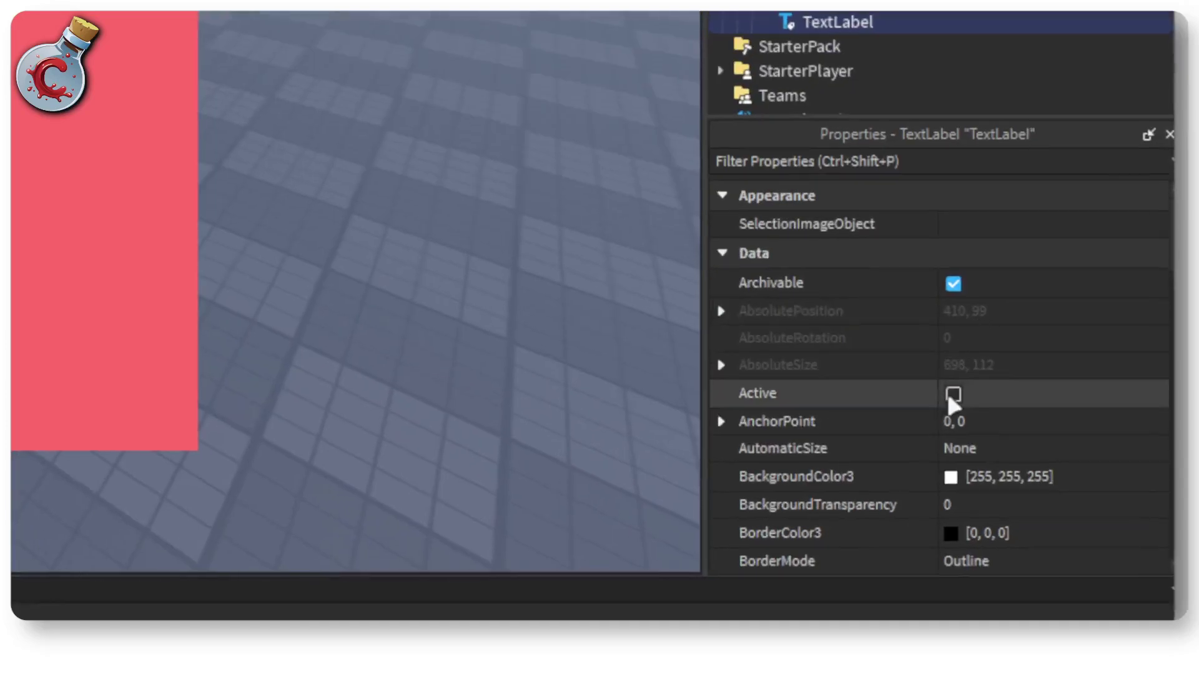
Set the label's BackgroundTransparency to 1 and enable TextScaled.
{"action": "left_click", "coordinate": [960, 503]}
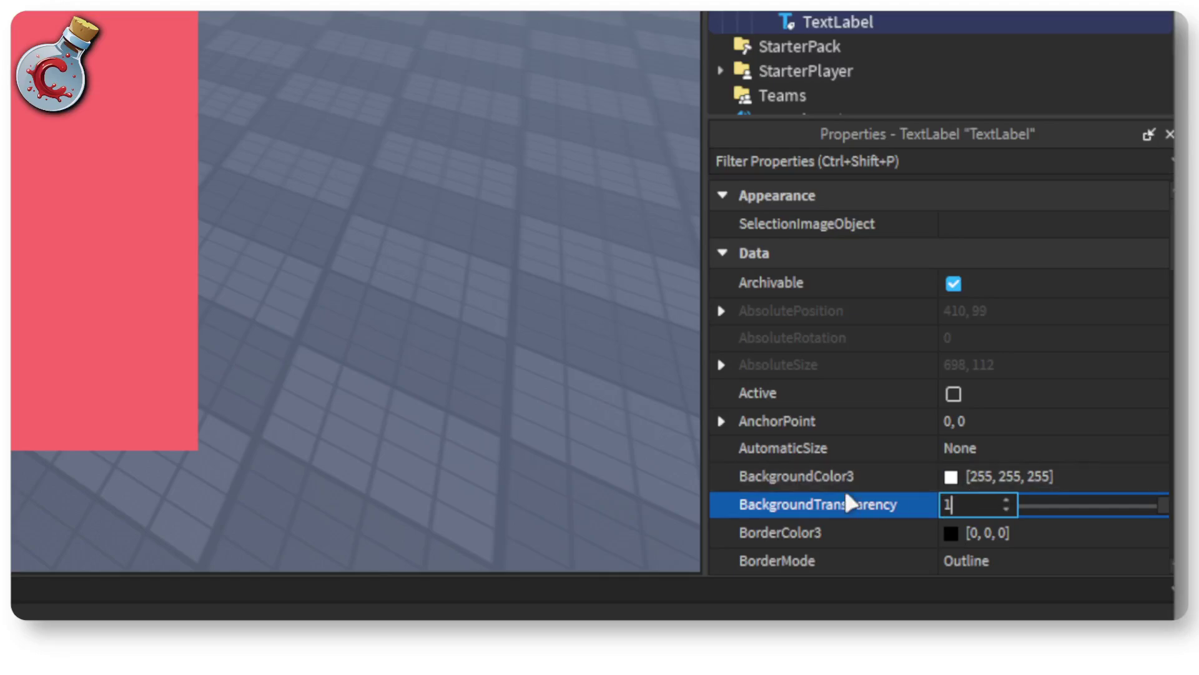
{"action": "scroll", "coordinate": [946, 471], "scroll_direction": "down", "scroll_amount": 5}
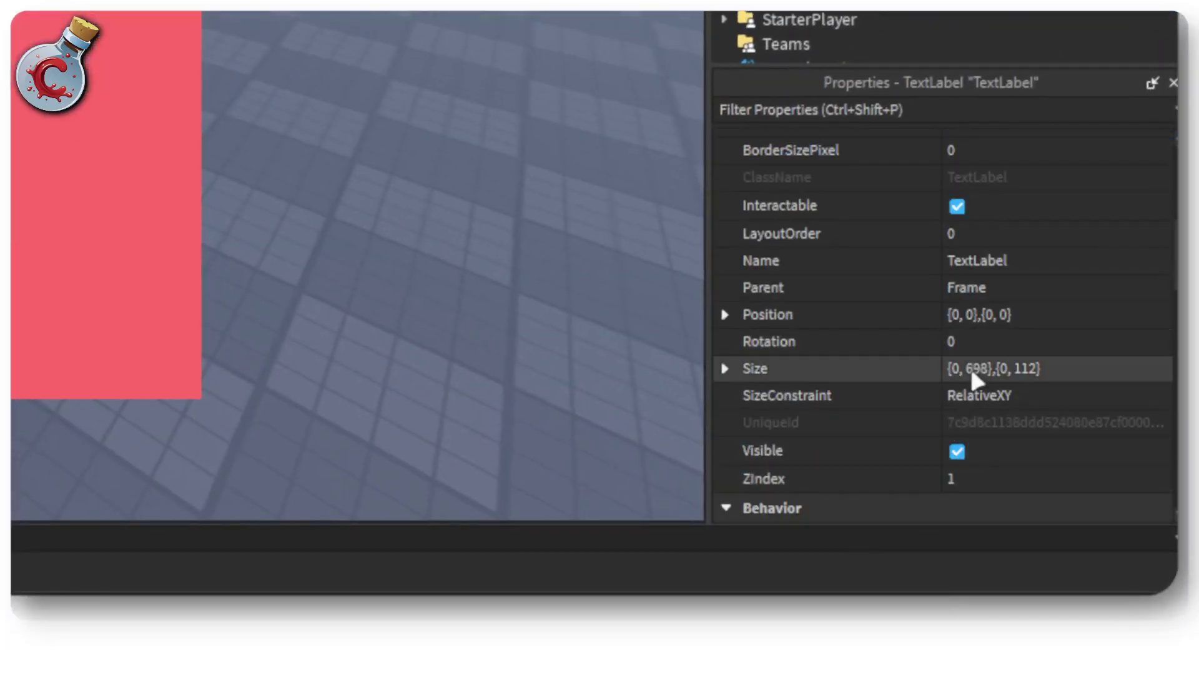
{"action": "scroll", "coordinate": [969, 365], "scroll_direction": "down", "scroll_amount": 12}
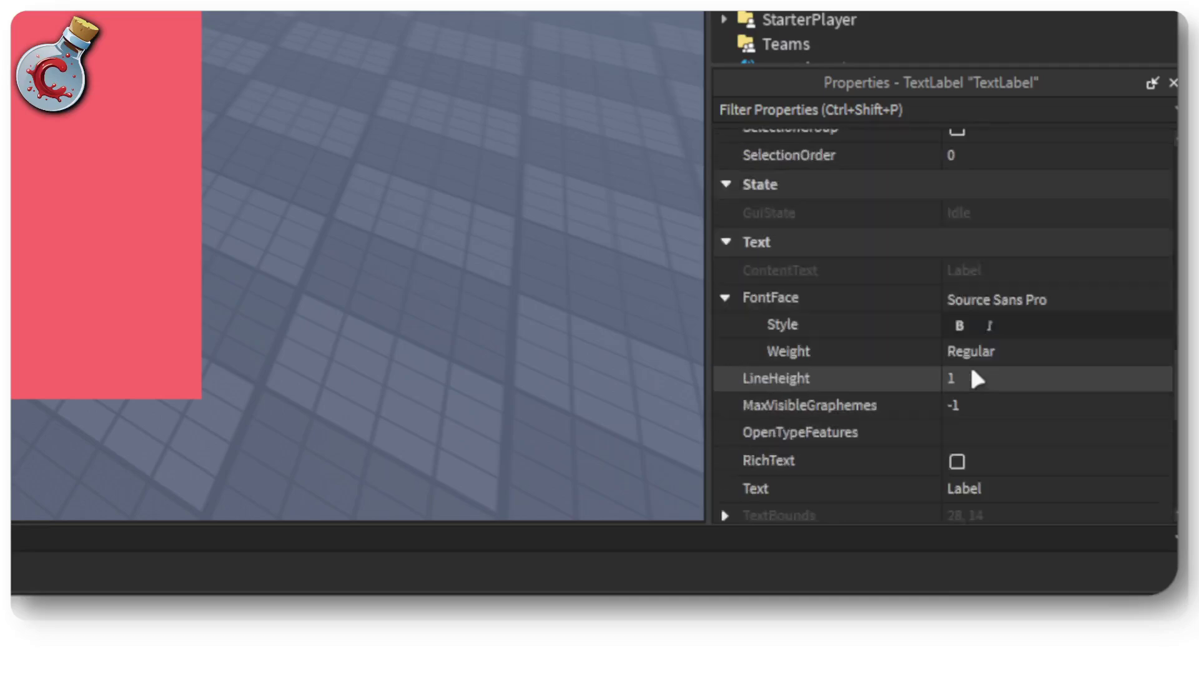
{"action": "scroll", "coordinate": [959, 312], "scroll_direction": "up", "scroll_amount": 3}
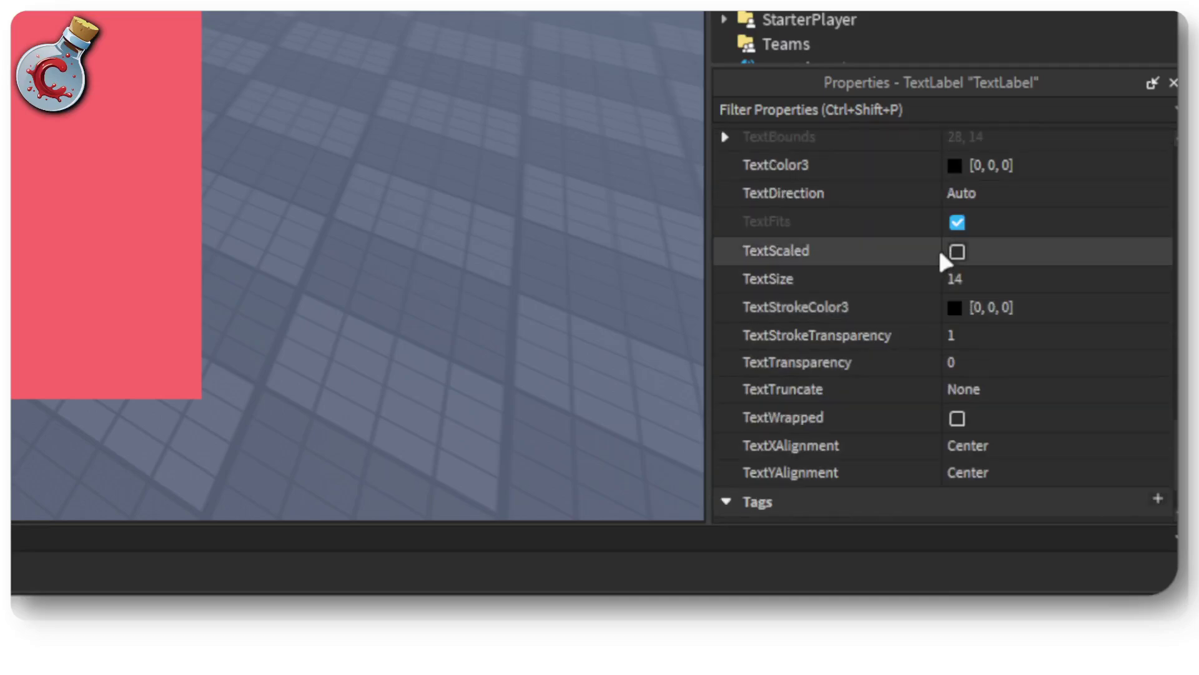
{"action": "left_click", "coordinate": [956, 251]}
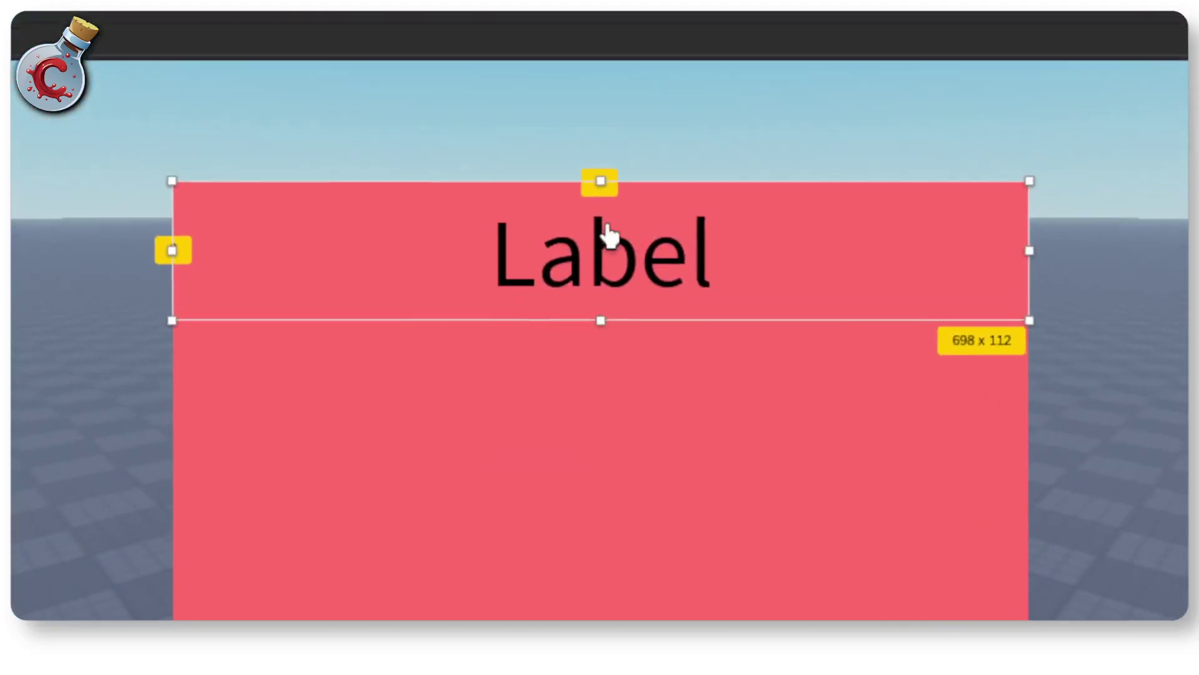
Change the label's text to 'The Item Shop'.
{"action": "double_click", "coordinate": [609, 236]}
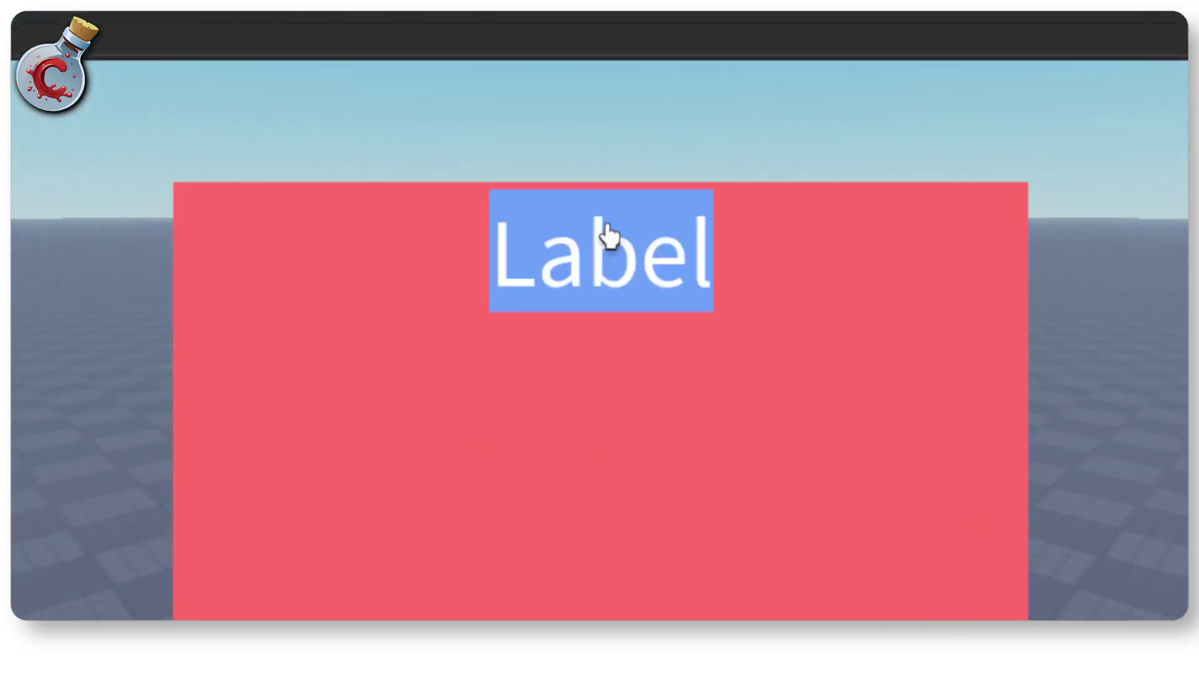
{"action": "type", "text": "S"}
{"action": "key", "text": "BackSpace"}
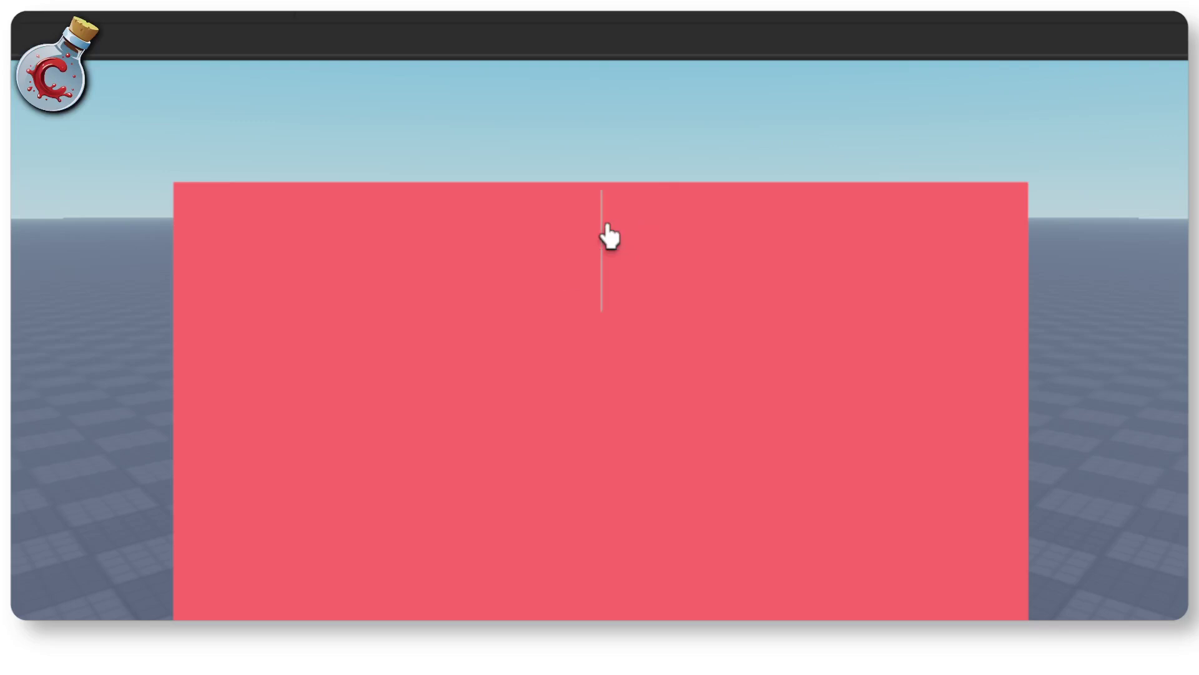
{"action": "type", "text": "The Item Shop"}
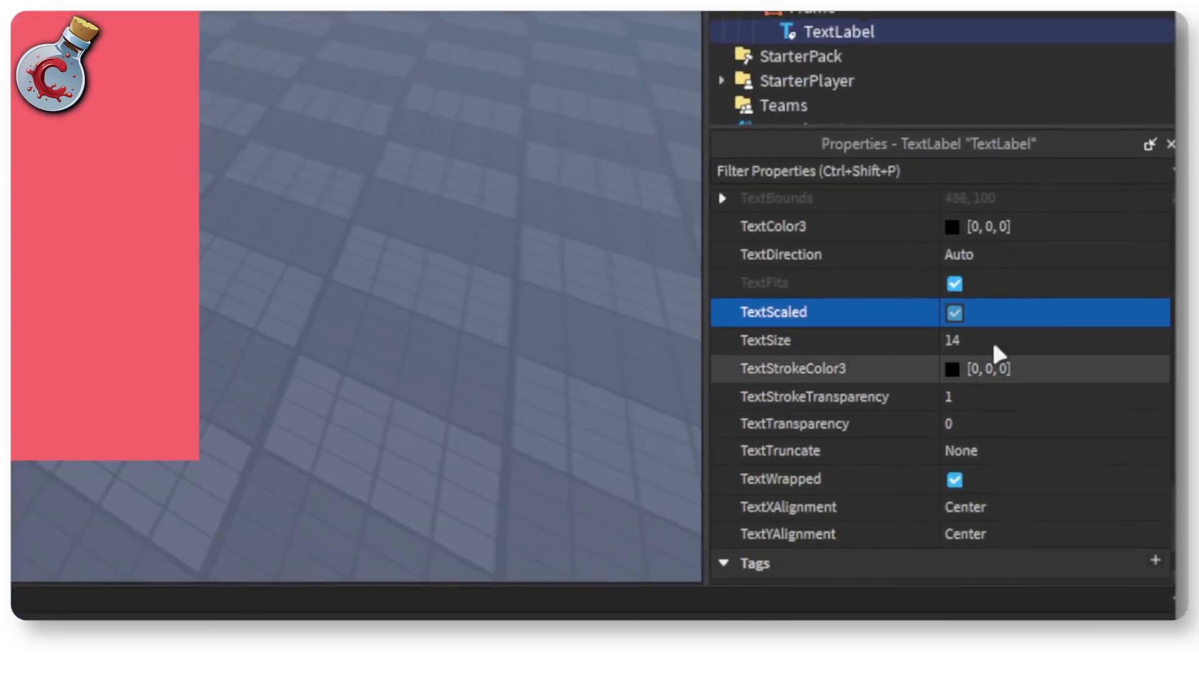
Set the 'The Item Shop' label's FontFace to Bangers.
{"action": "scroll", "coordinate": [998, 350], "scroll_direction": "up", "scroll_amount": 5}
{"action": "left_click", "coordinate": [1012, 366]}
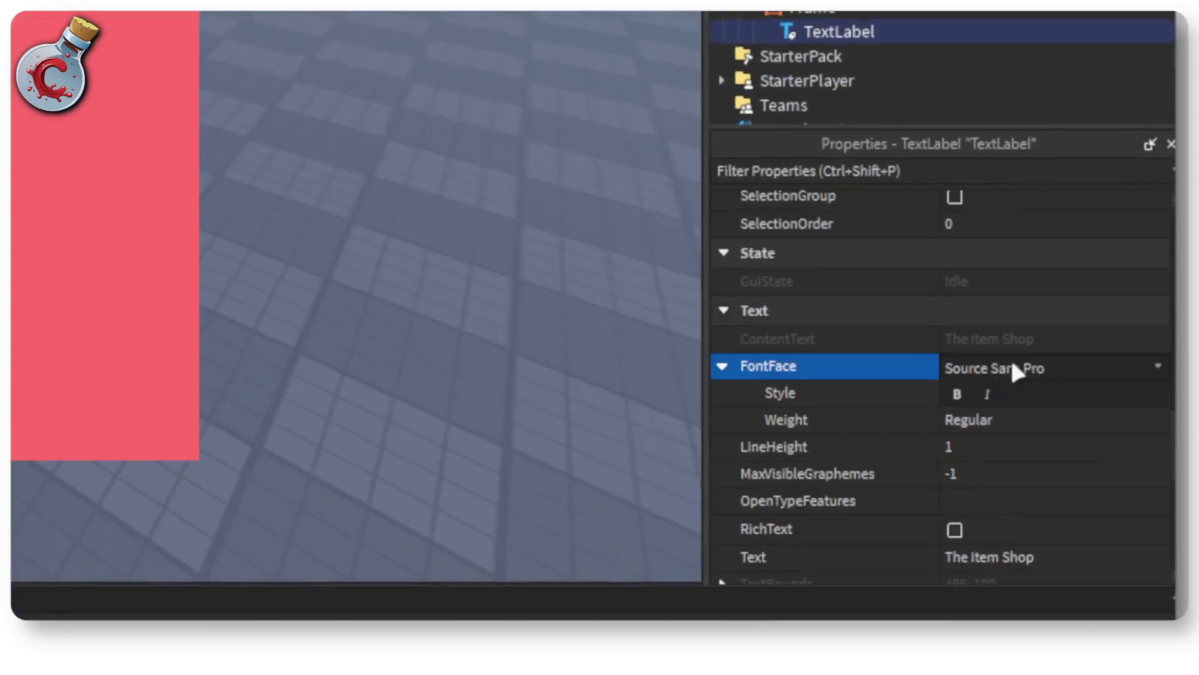
{"action": "left_click", "coordinate": [1107, 370]}
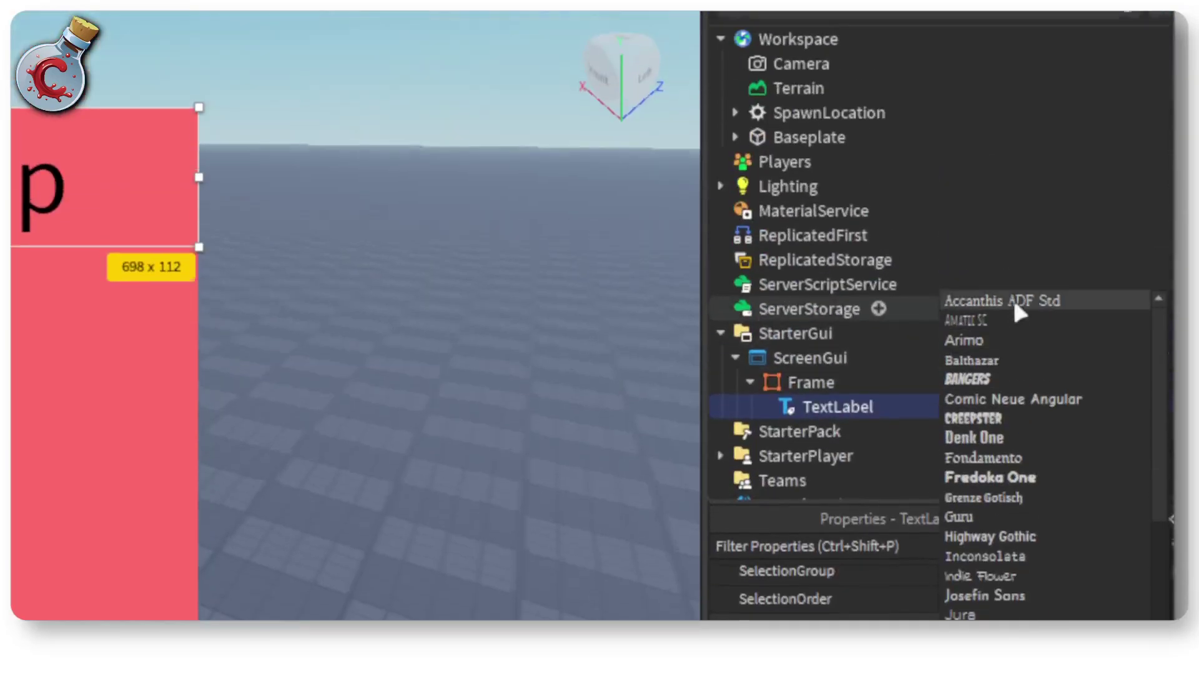
{"action": "left_click", "coordinate": [1010, 380]}
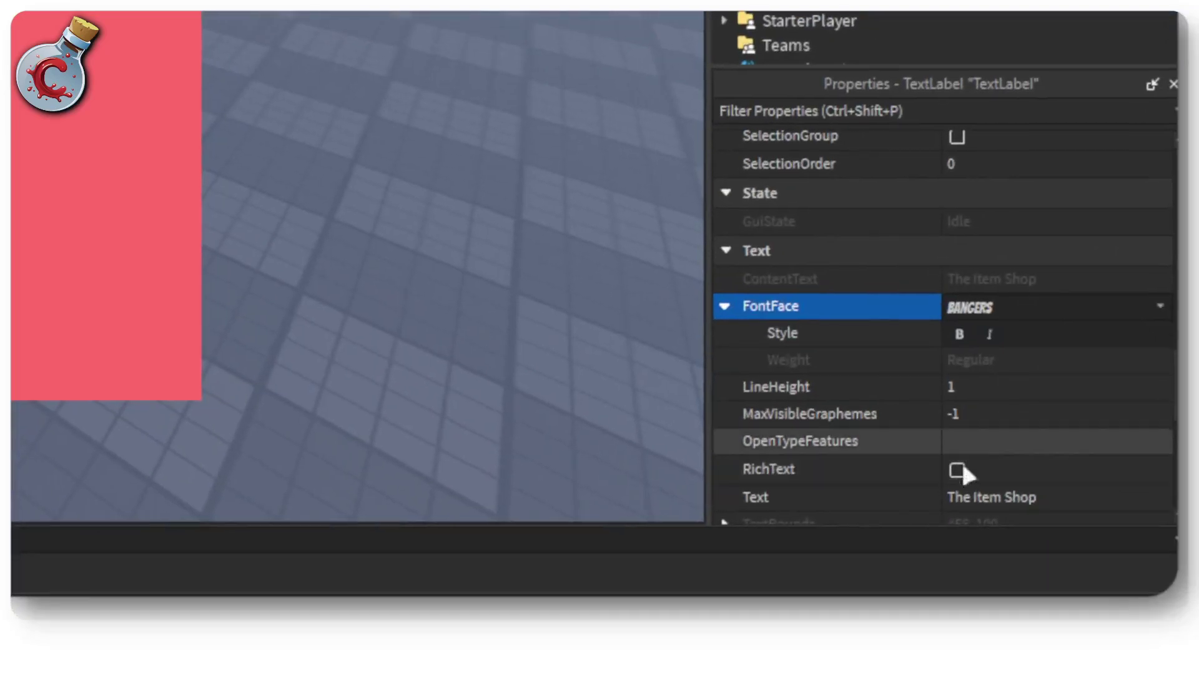
{"action": "scroll", "coordinate": [985, 420], "scroll_direction": "down", "scroll_amount": 4}
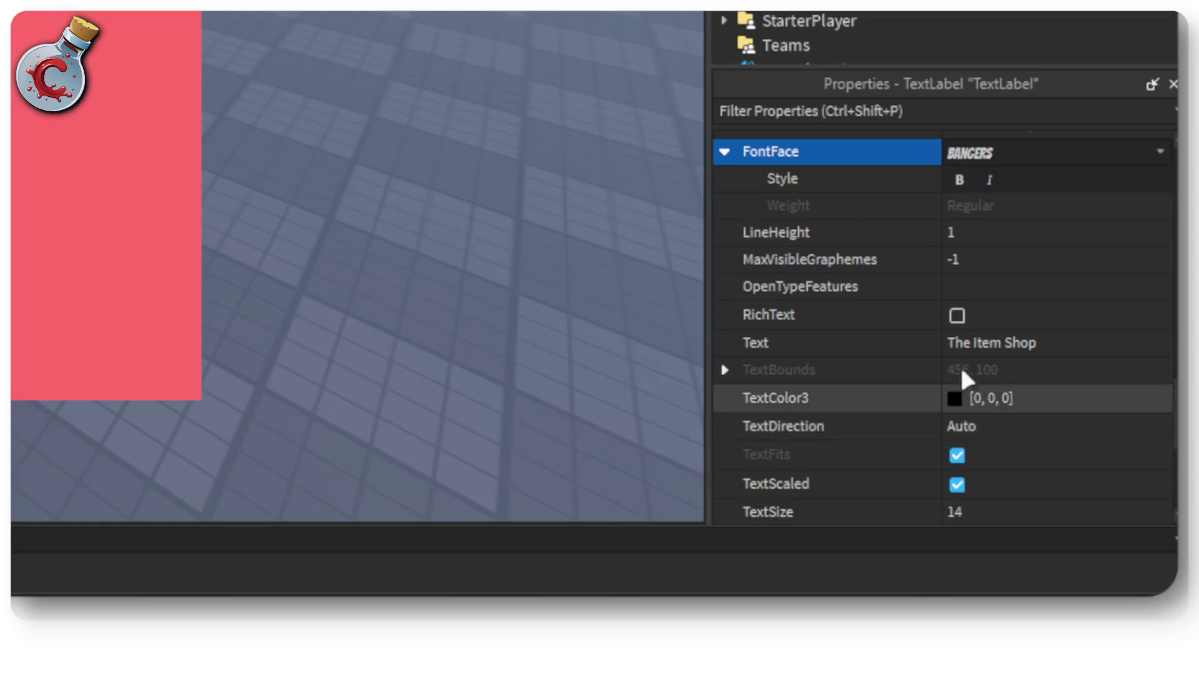
{"action": "scroll", "coordinate": [965, 409], "scroll_direction": "down", "scroll_amount": 4}
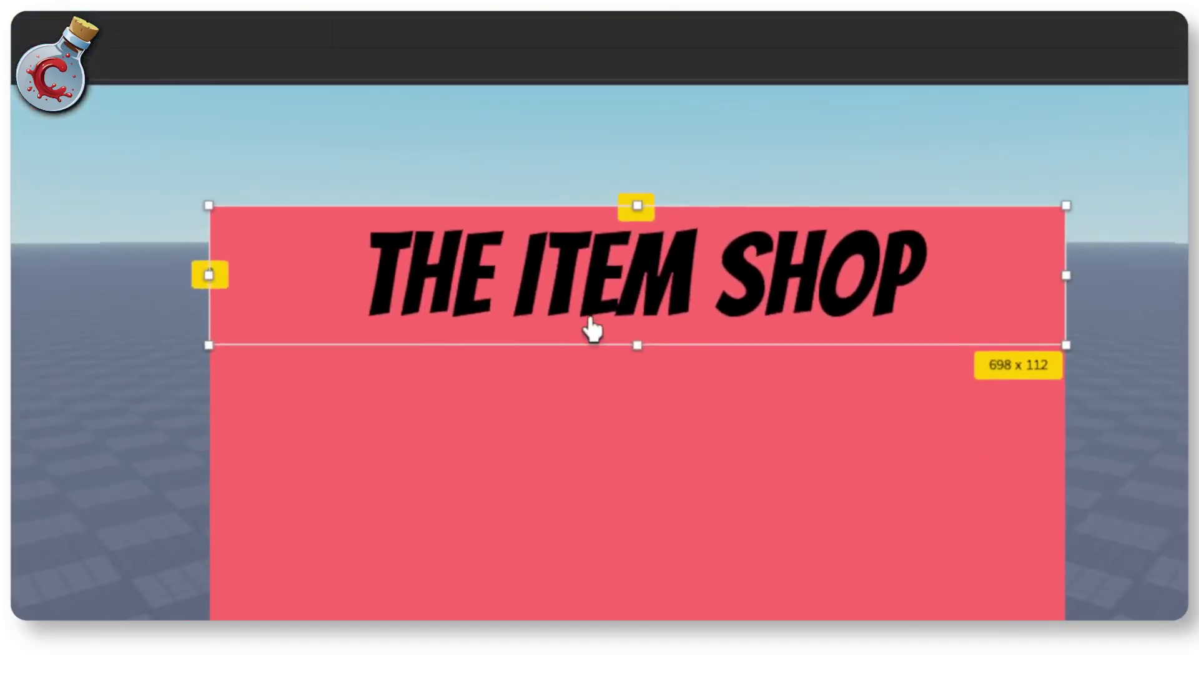
Add a TextButton inside the shop frame and size it to 80 by 80.
{"action": "left_click", "coordinate": [573, 487]}
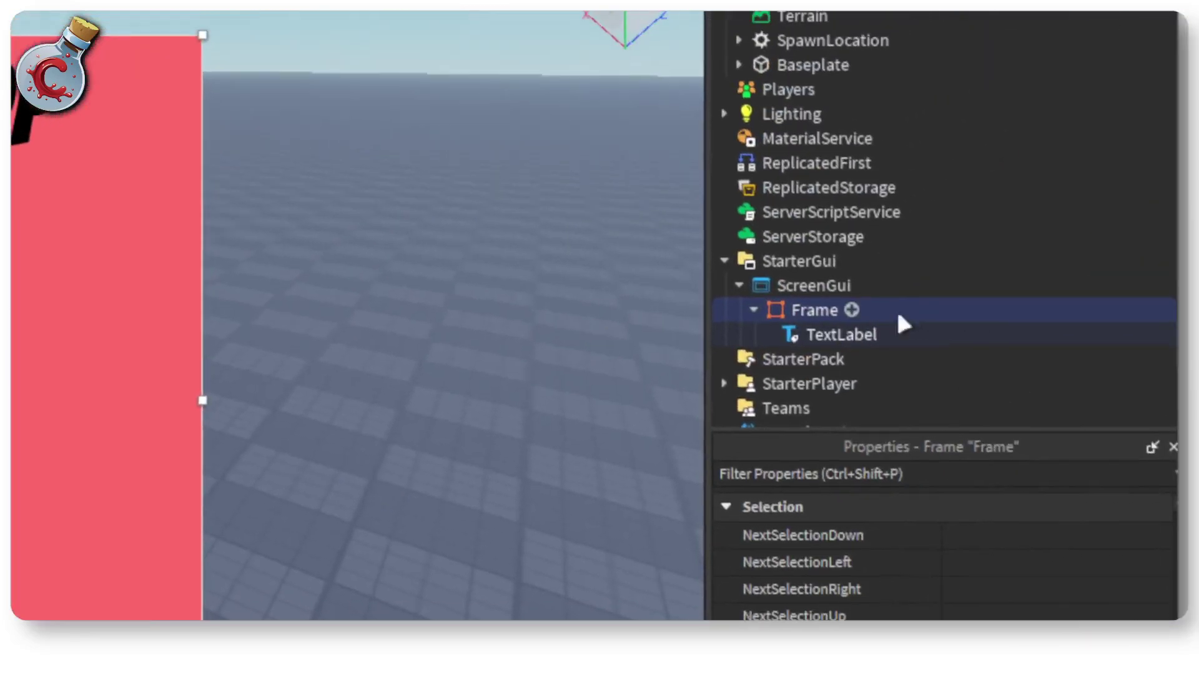
{"action": "left_click", "coordinate": [851, 308]}
{"action": "left_click", "coordinate": [692, 438]}
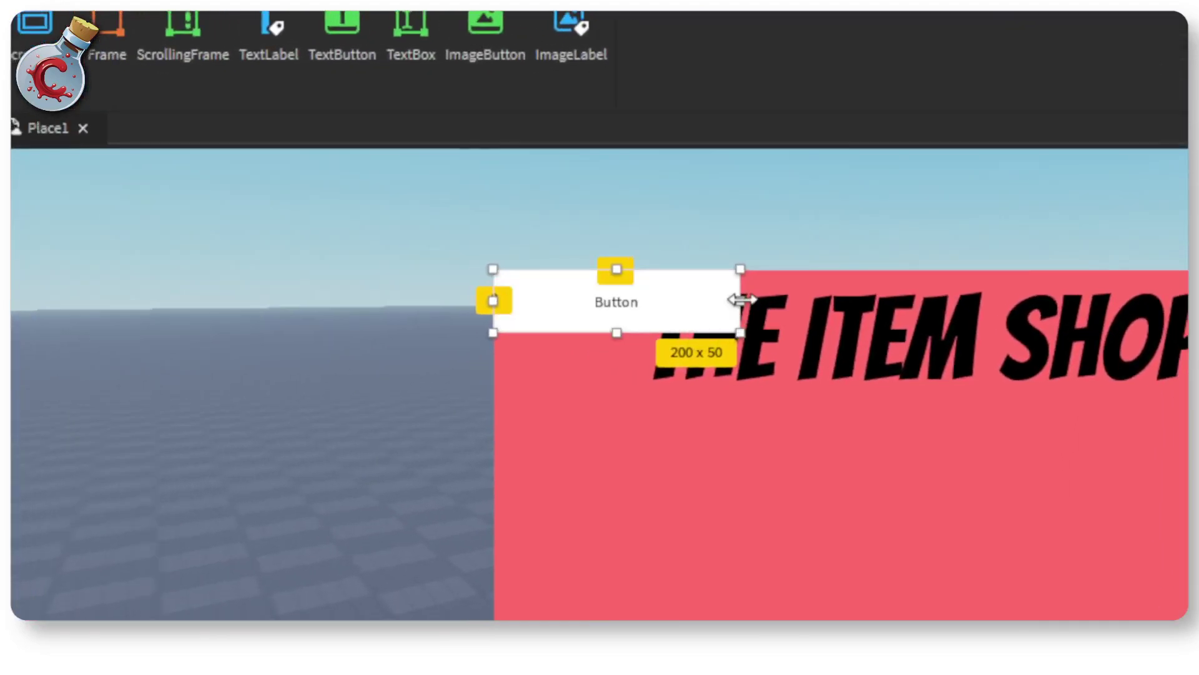
{"action": "left_click_drag", "start_coordinate": [741, 300], "coordinate": [592, 301]}
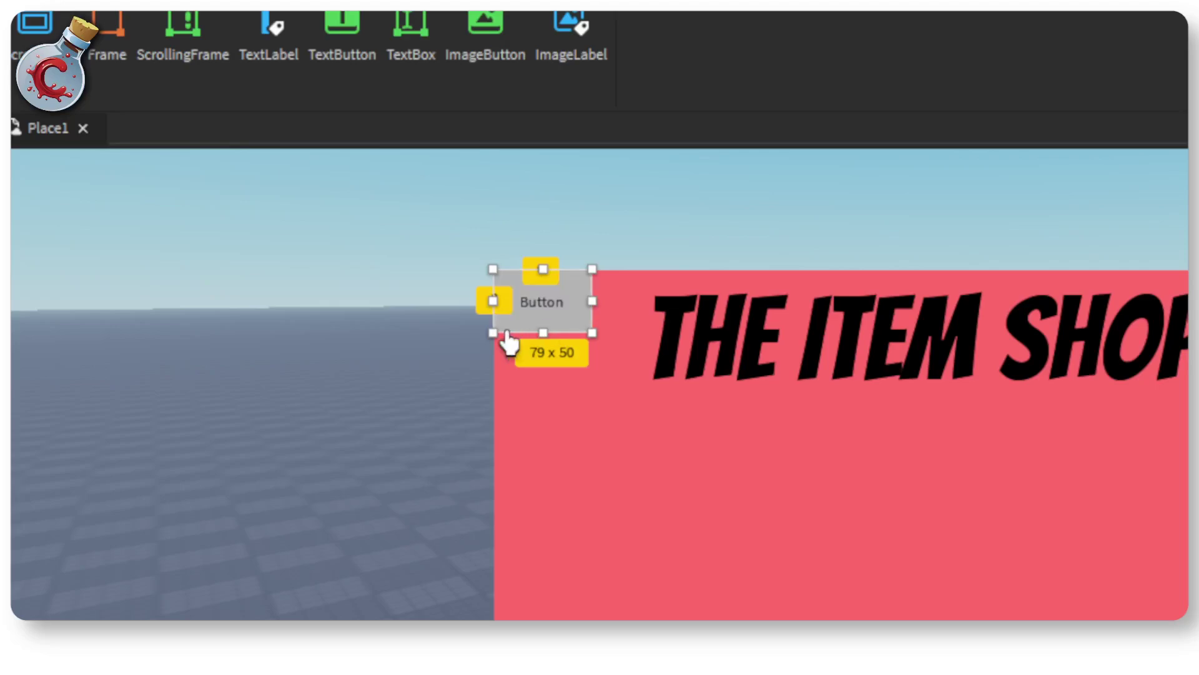
{"action": "left_click_drag", "start_coordinate": [547, 332], "coordinate": [543, 372]}
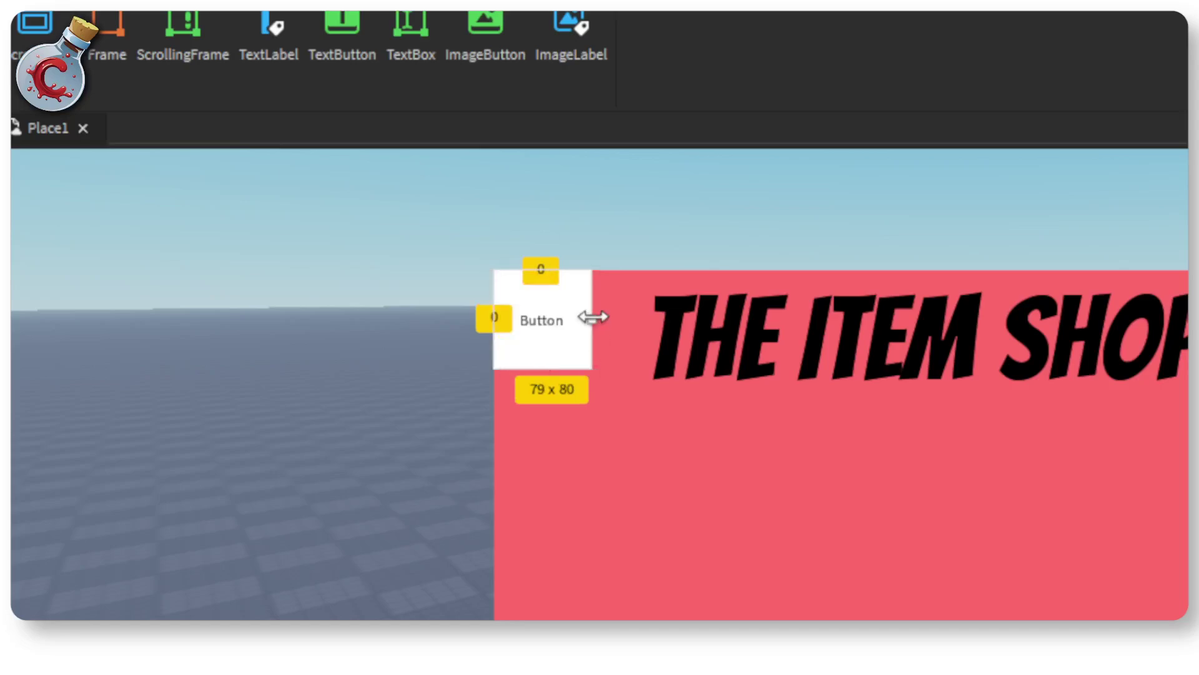
{"action": "left_click_drag", "start_coordinate": [592, 318], "coordinate": [595, 317]}
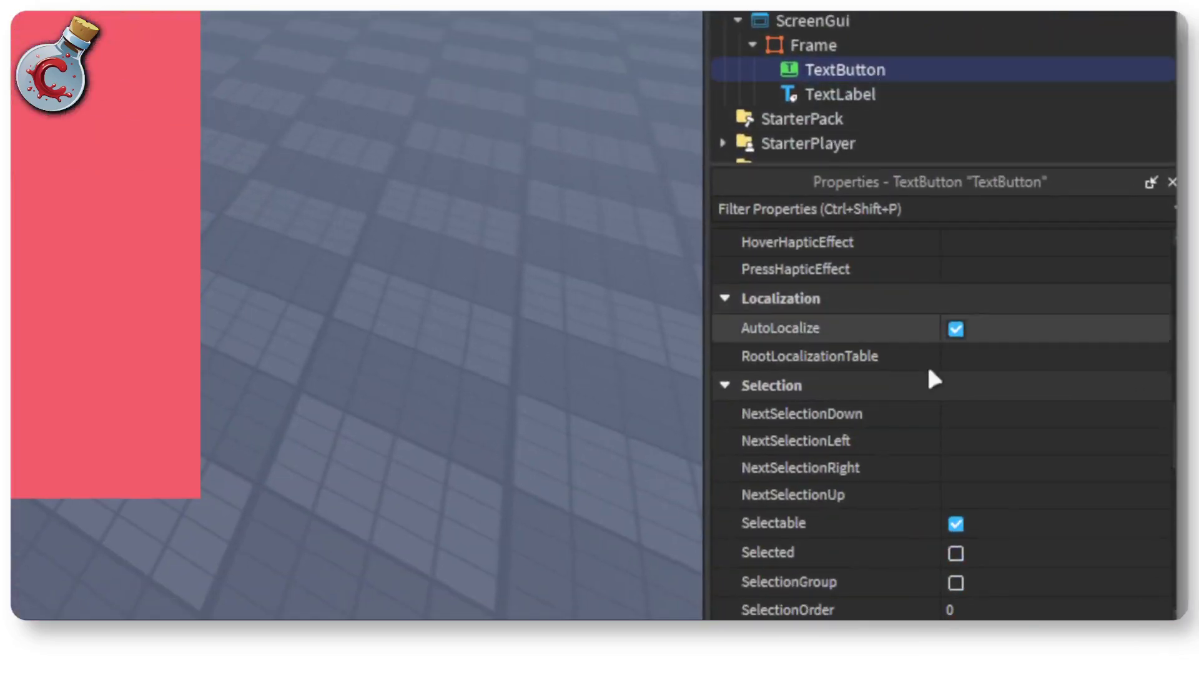
Set the button's FontFace to Bangers and enable TextScaled.
{"action": "scroll", "coordinate": [930, 371], "scroll_direction": "down", "scroll_amount": 3}
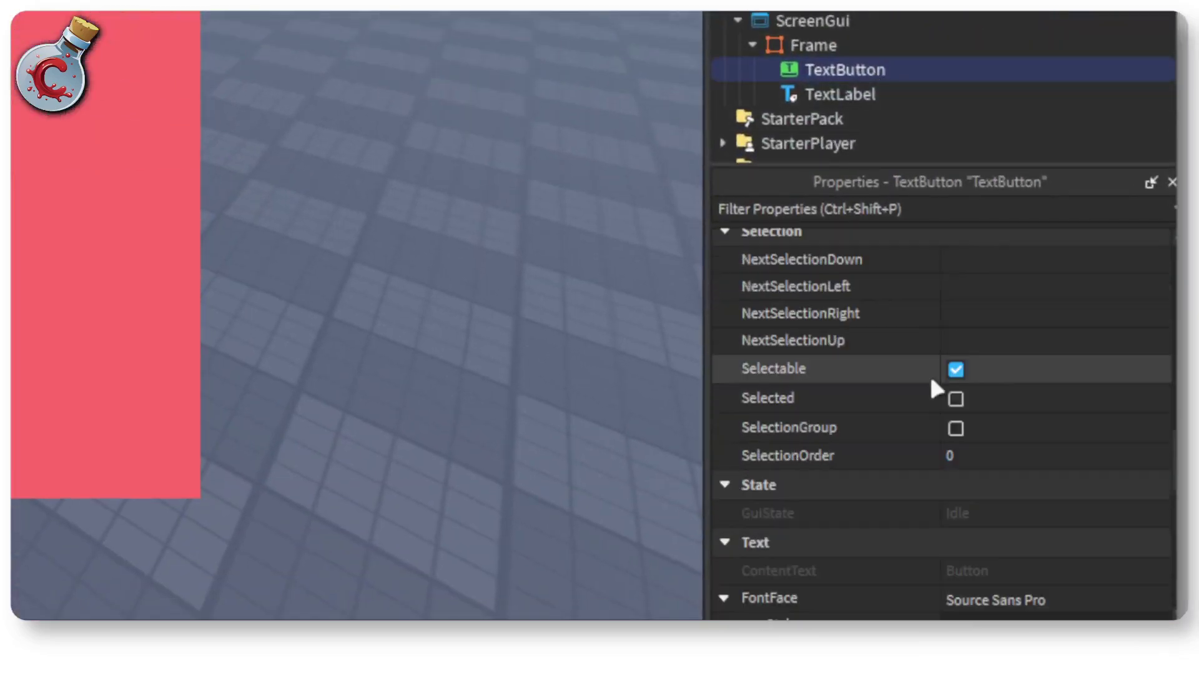
{"action": "scroll", "coordinate": [937, 365], "scroll_direction": "down", "scroll_amount": 7}
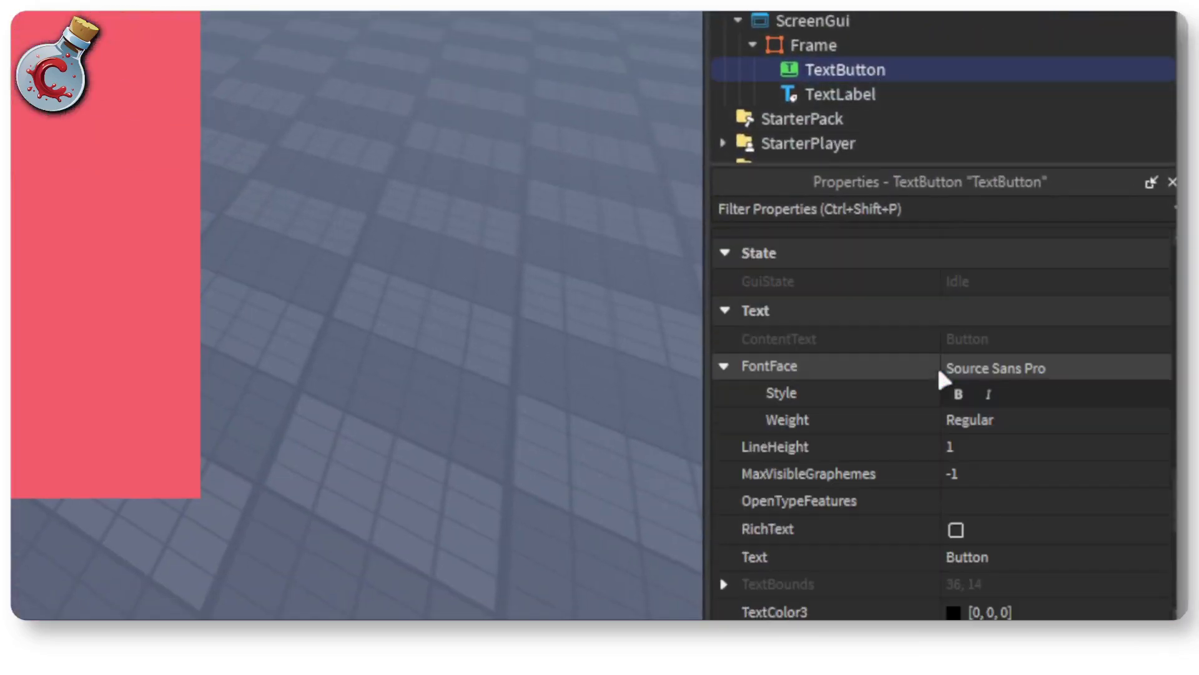
{"action": "scroll", "coordinate": [1004, 266], "scroll_direction": "up", "scroll_amount": 2}
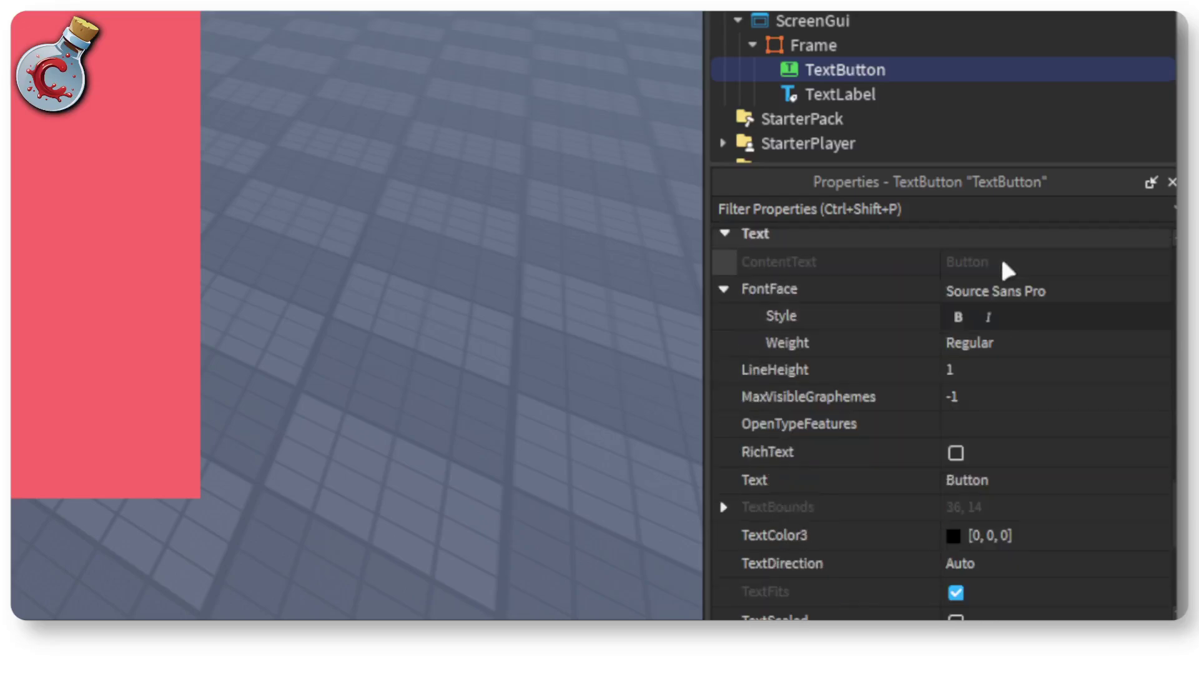
{"action": "left_click", "coordinate": [1028, 295]}
{"action": "left_click", "coordinate": [1071, 291]}
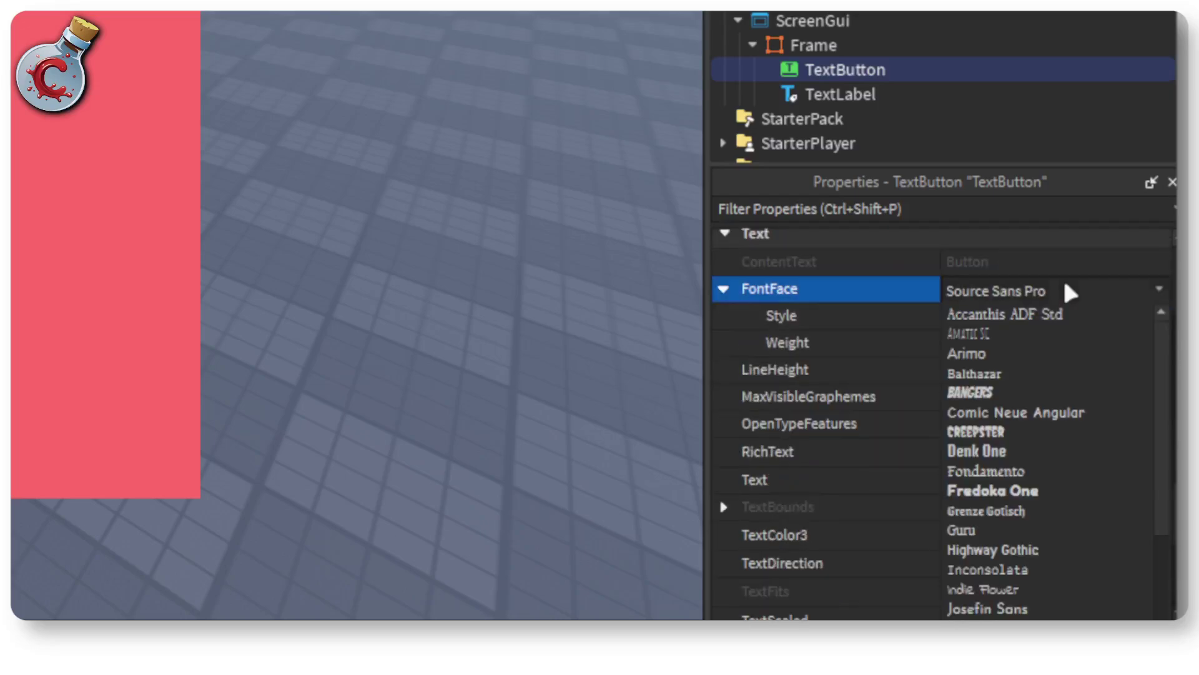
{"action": "left_click", "coordinate": [1030, 392]}
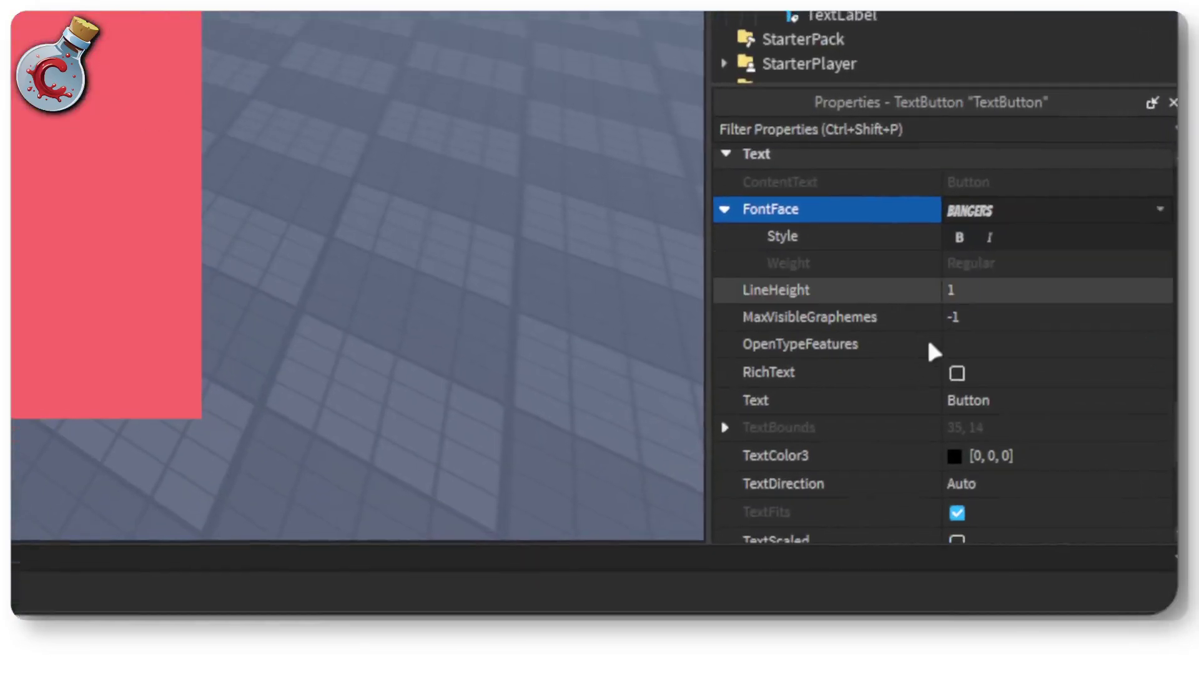
{"action": "scroll", "coordinate": [974, 437], "scroll_direction": "down", "scroll_amount": 3}
{"action": "scroll", "coordinate": [970, 347], "scroll_direction": "down", "scroll_amount": 3}
{"action": "left_click", "coordinate": [954, 175]}
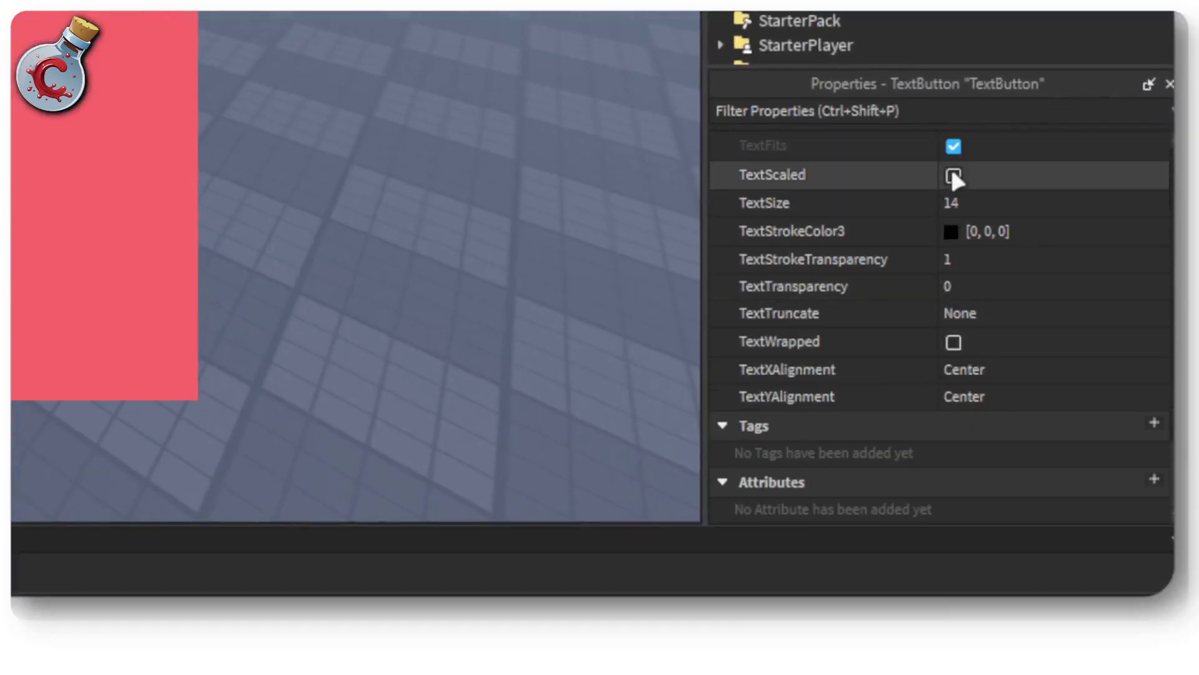
{"action": "scroll", "coordinate": [943, 187], "scroll_direction": "up", "scroll_amount": 10}
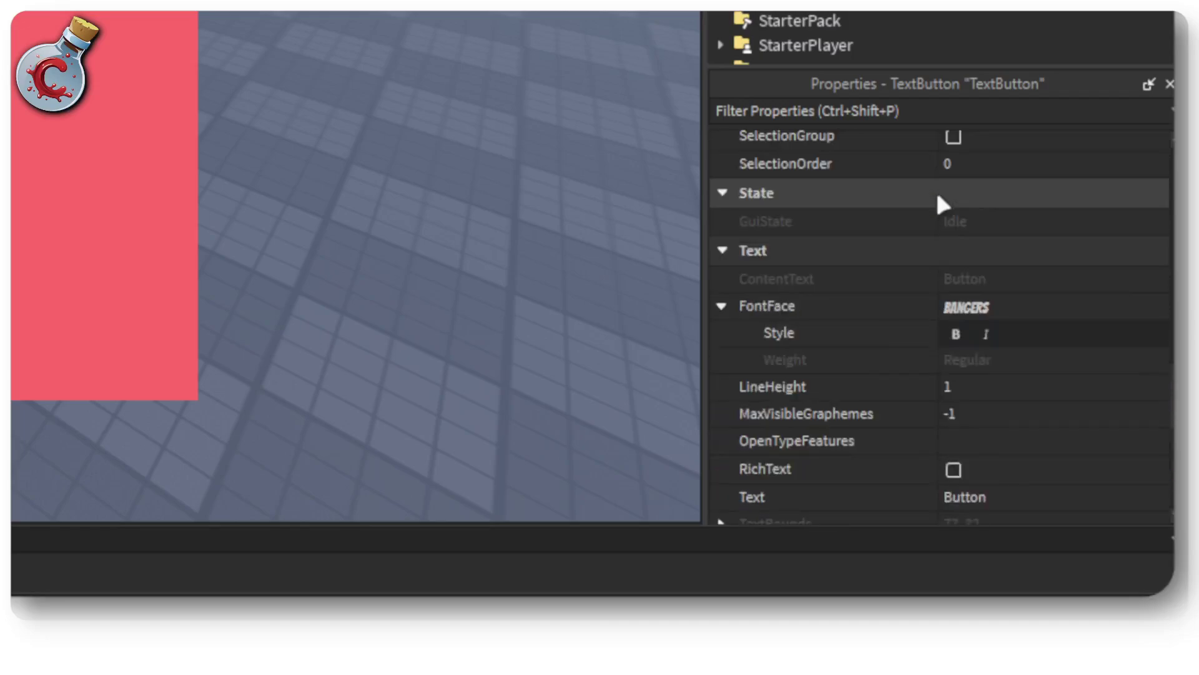
{"action": "scroll", "coordinate": [947, 203], "scroll_direction": "up", "scroll_amount": 8}
{"action": "scroll", "coordinate": [985, 265], "scroll_direction": "up", "scroll_amount": 4}
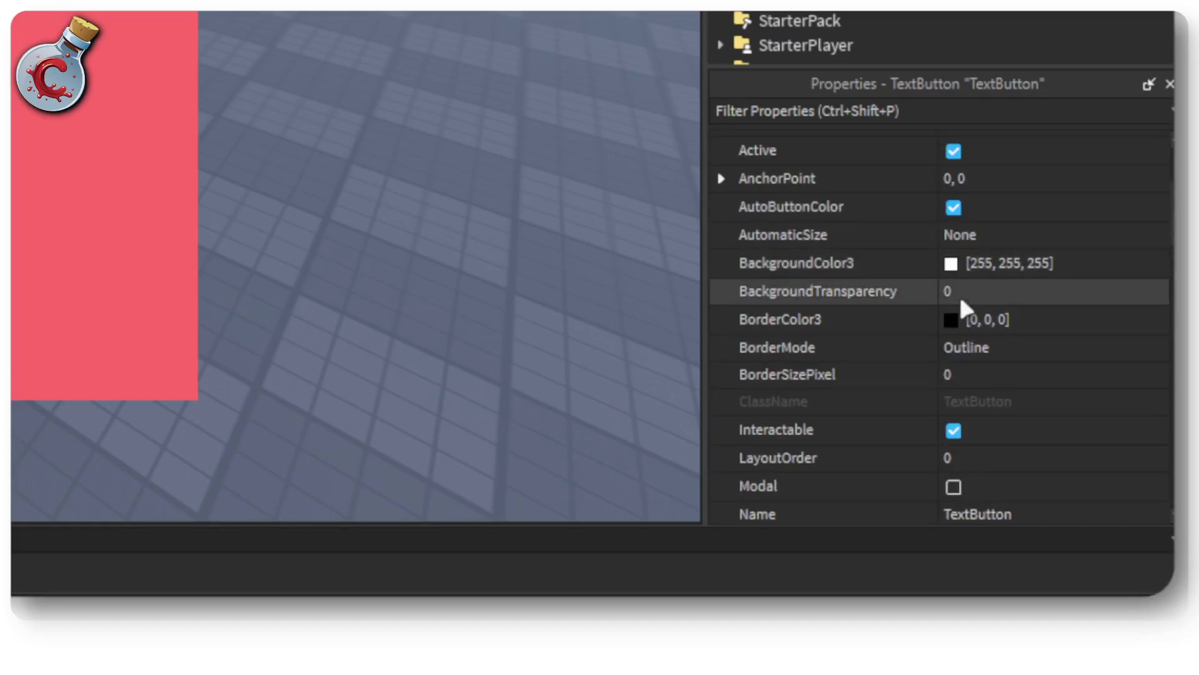
Change the button's BackgroundColor3 from white to orange-red in the Select Color dialog.
{"action": "left_click", "coordinate": [946, 262]}
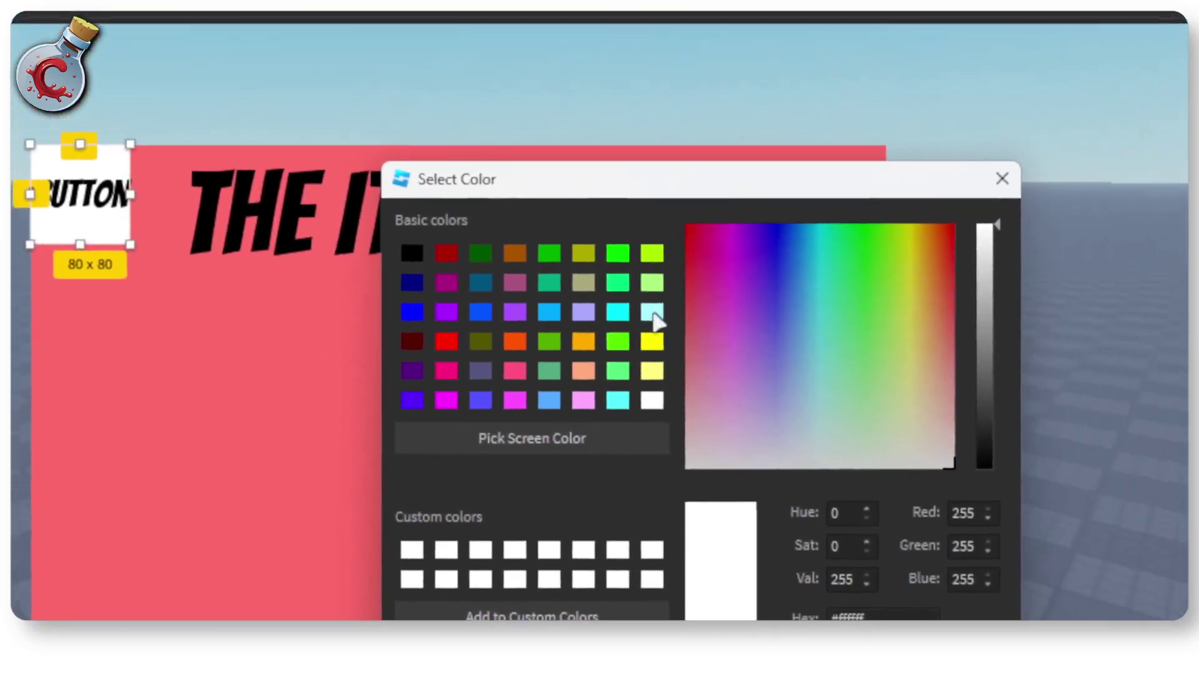
{"action": "left_click", "coordinate": [623, 314]}
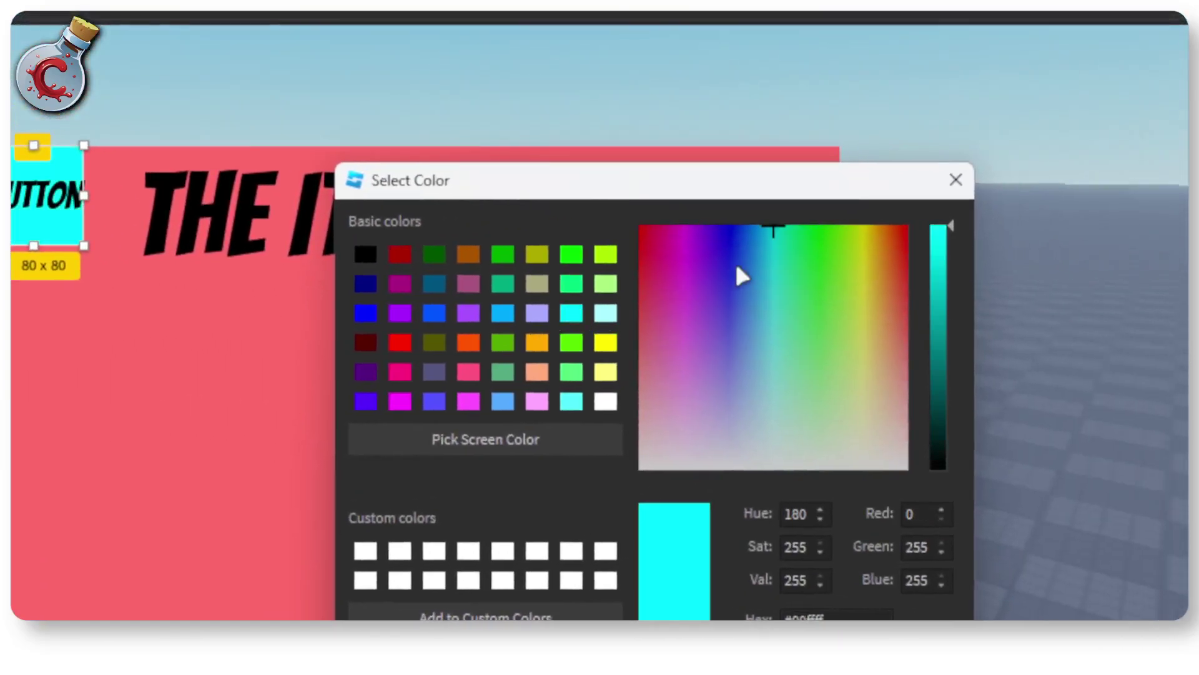
{"action": "left_click_drag", "start_coordinate": [850, 233], "coordinate": [675, 260]}
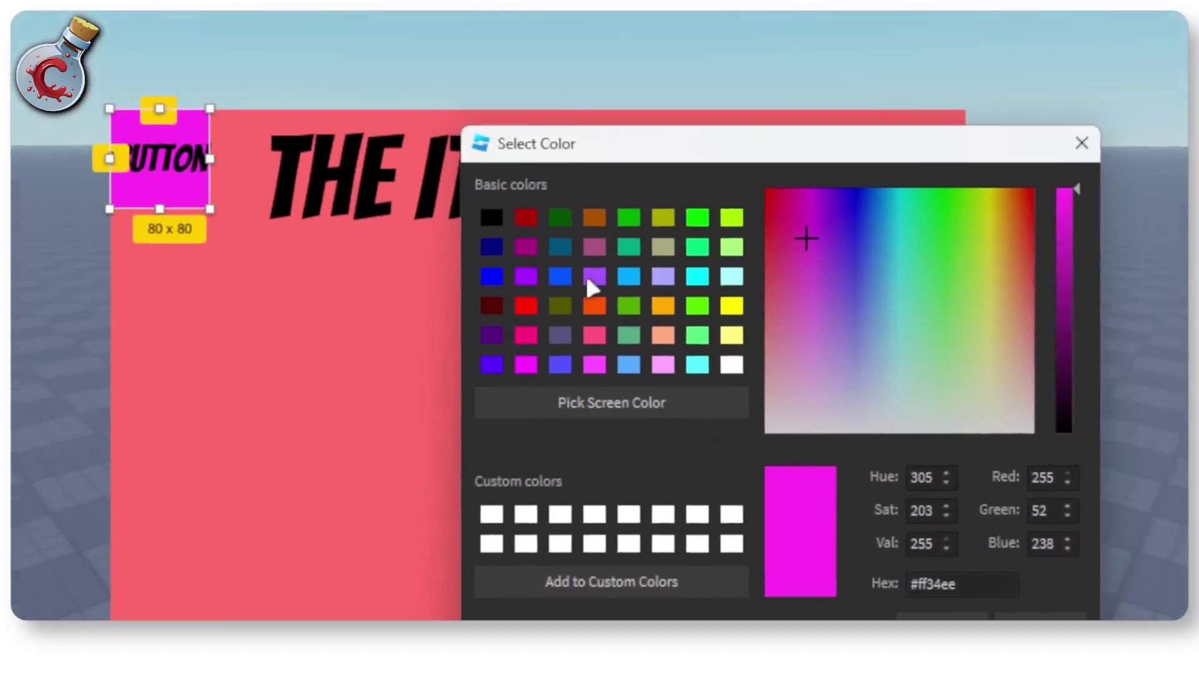
{"action": "left_click", "coordinate": [500, 341]}
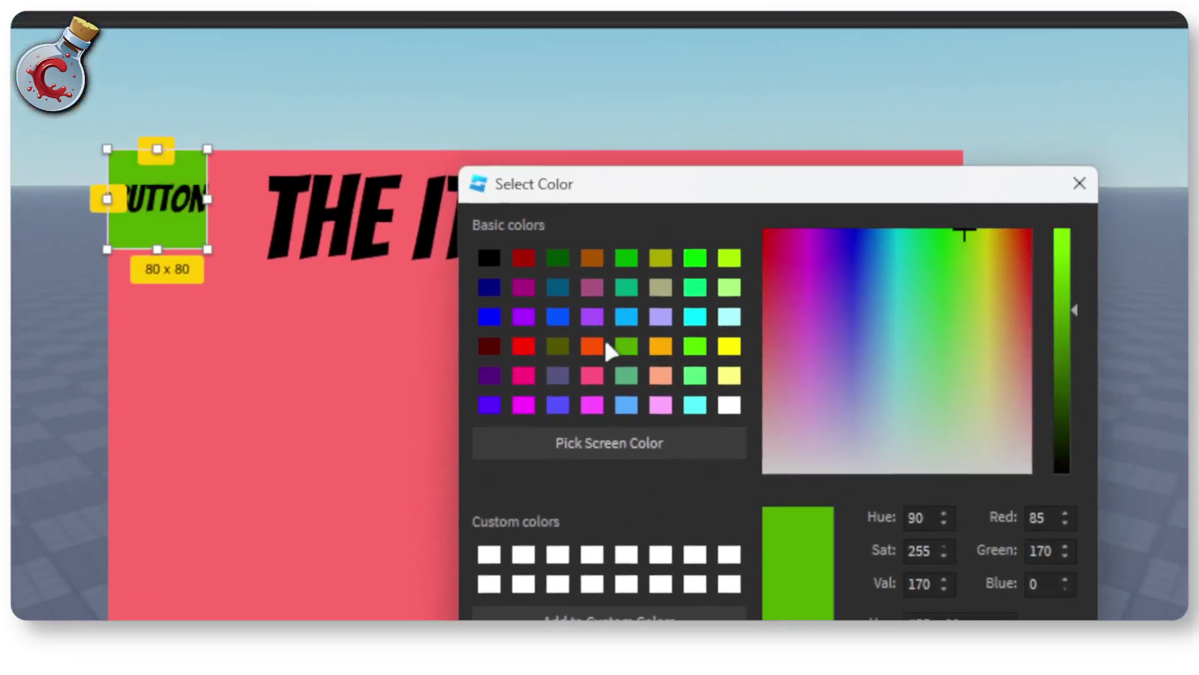
{"action": "left_click", "coordinate": [593, 346]}
{"action": "left_click", "coordinate": [612, 332]}
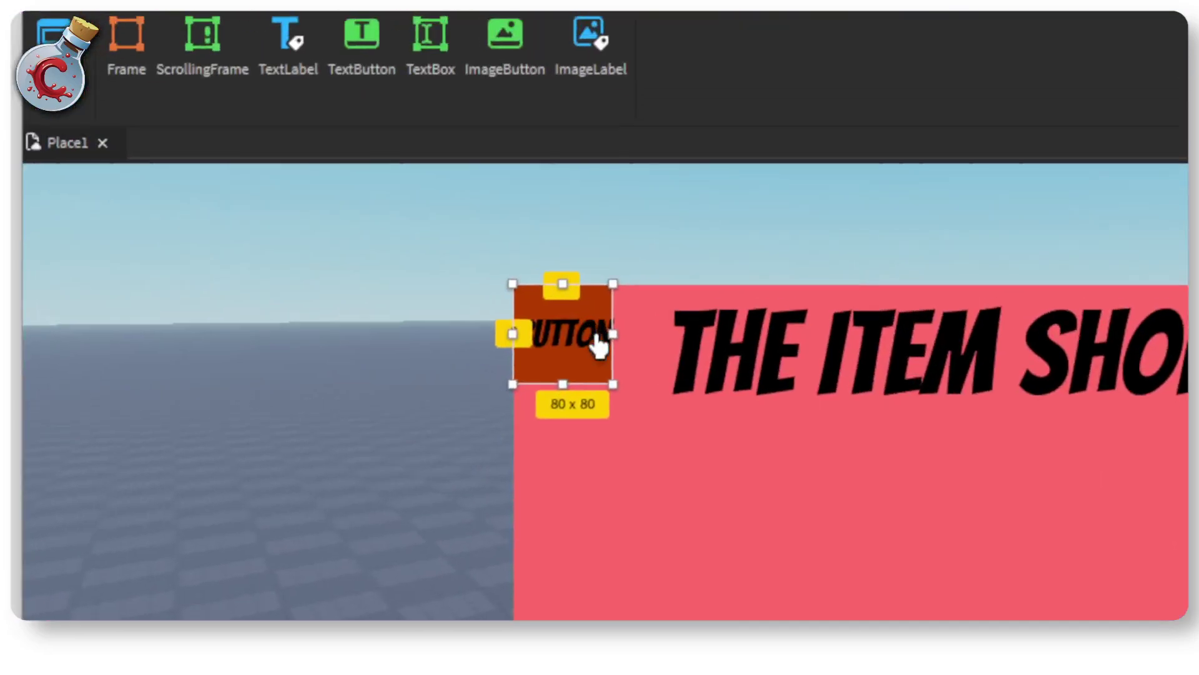
Change the button's text to 'X'.
{"action": "double_click", "coordinate": [570, 335]}
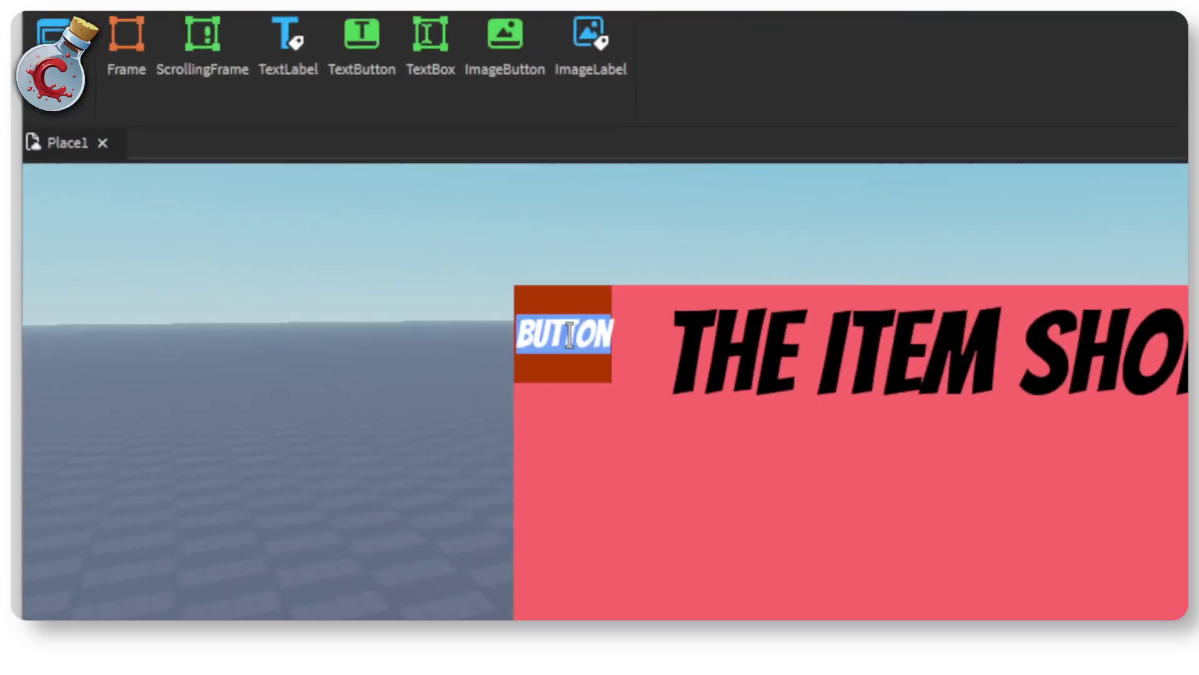
{"action": "type", "text": "X"}
{"action": "key", "text": "Return"}
Resize the X button to about 89 by 93.
{"action": "left_click", "coordinate": [618, 429]}
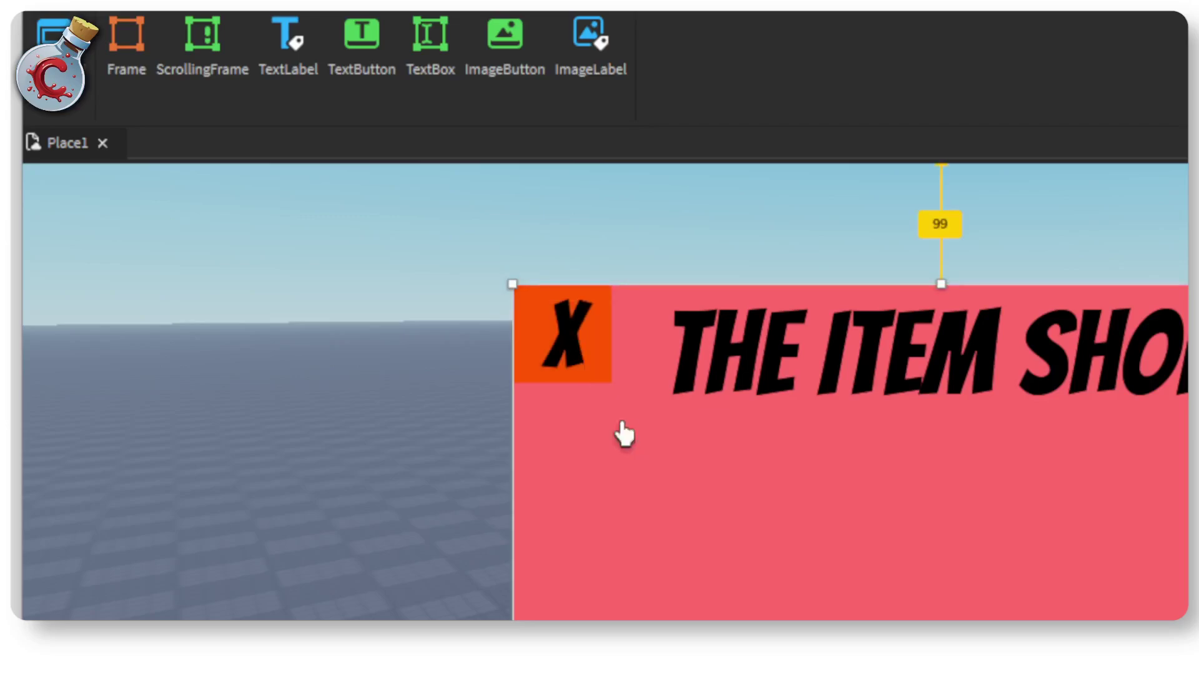
{"action": "left_click", "coordinate": [557, 353]}
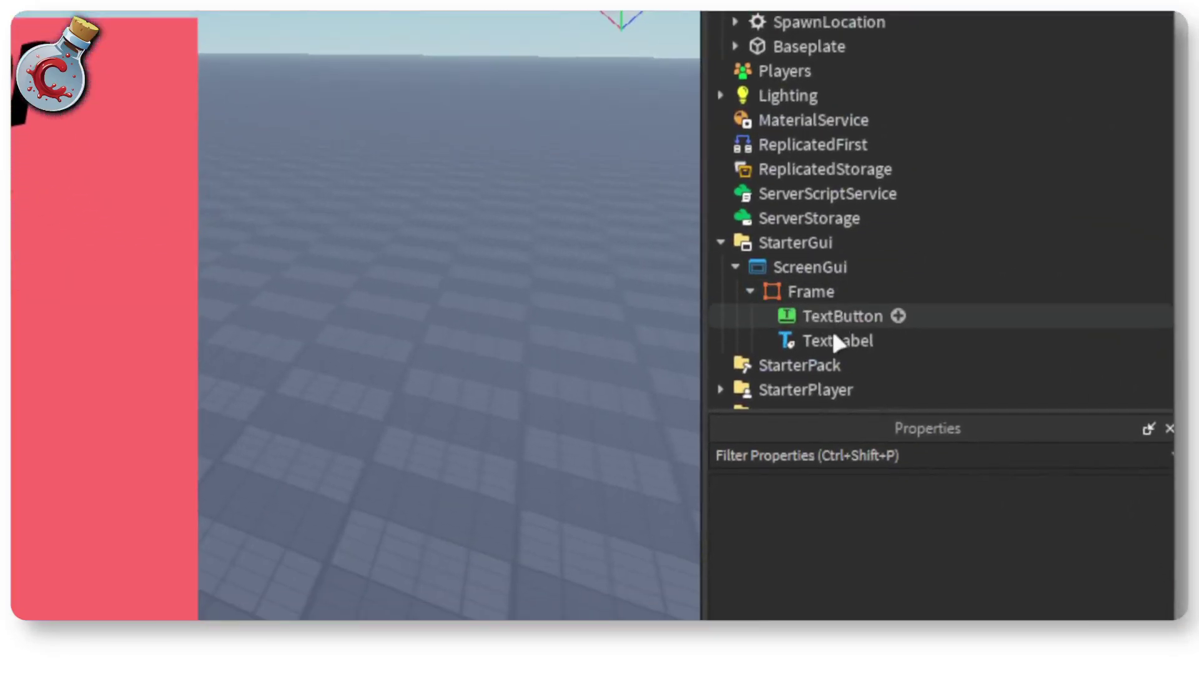
{"action": "left_click", "coordinate": [915, 449]}
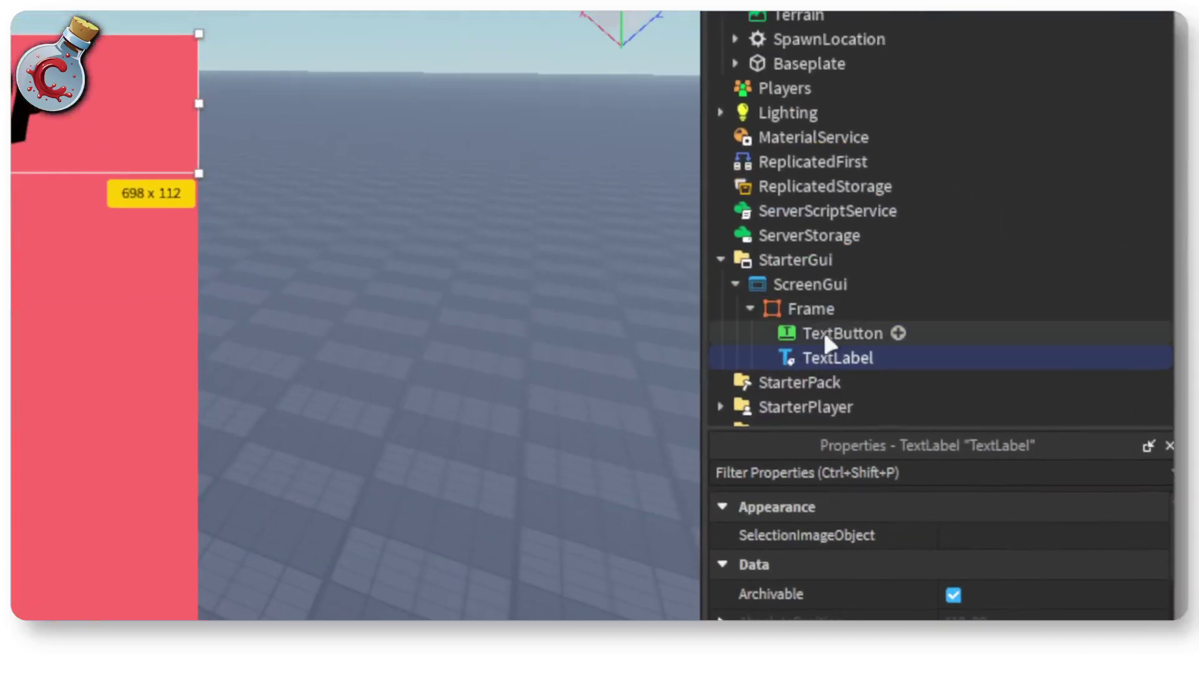
{"action": "left_click", "coordinate": [822, 331]}
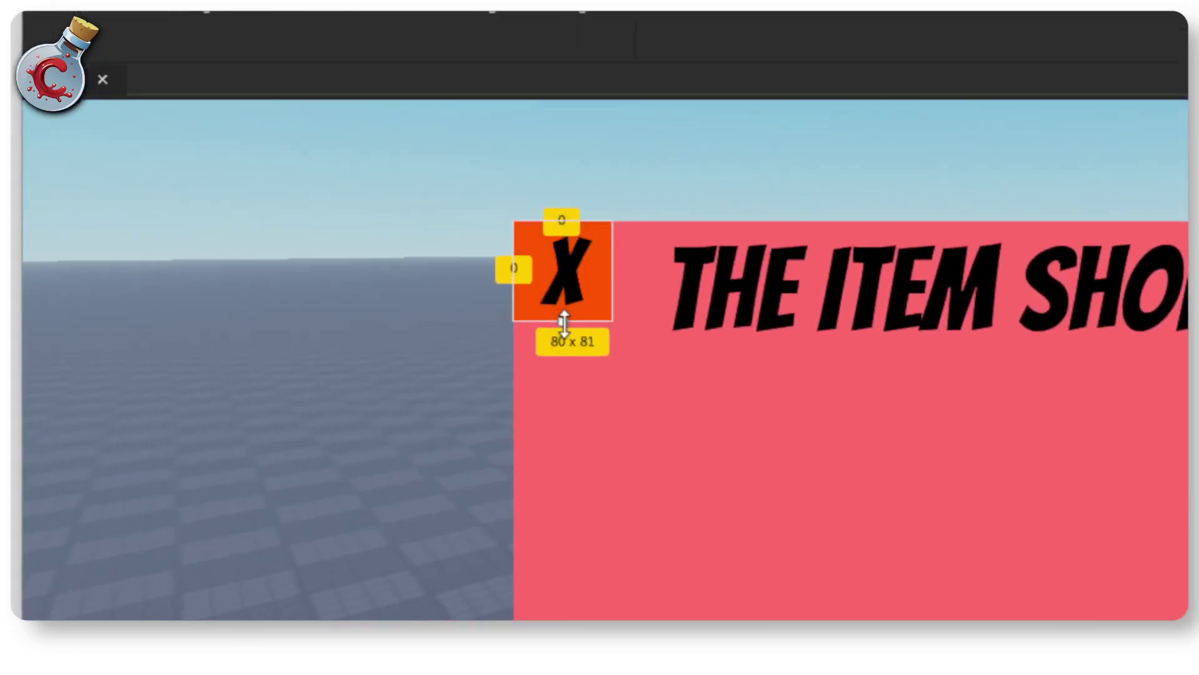
{"action": "left_click_drag", "start_coordinate": [564, 323], "coordinate": [564, 336]}
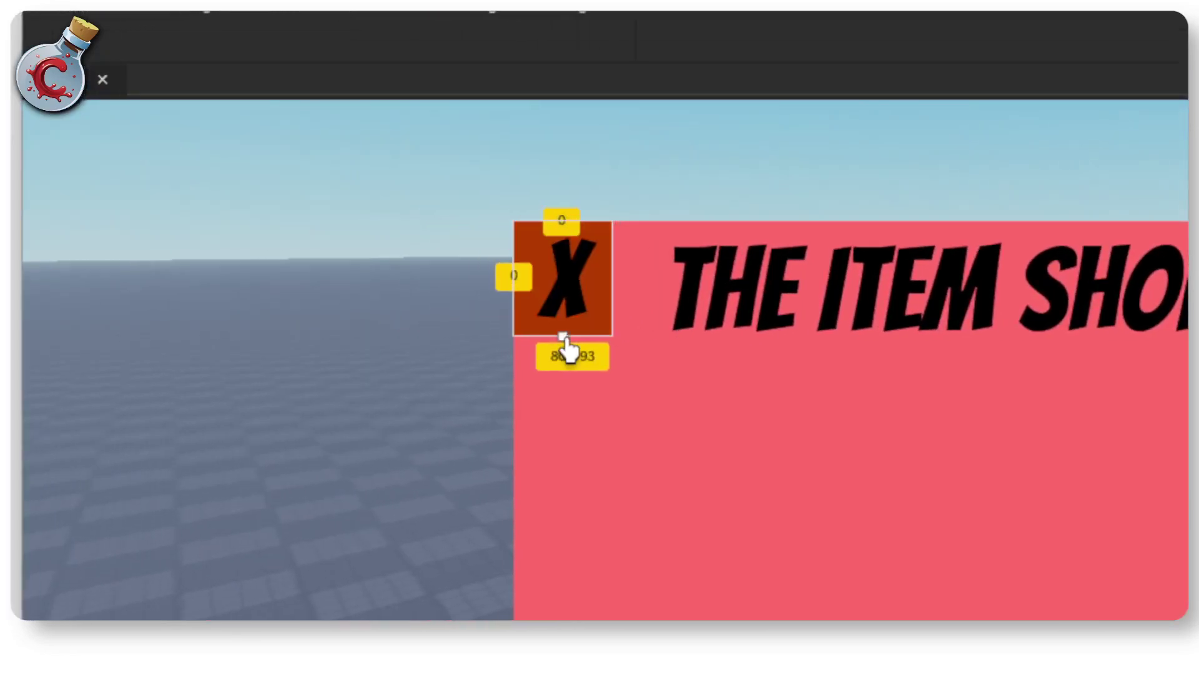
{"action": "left_click_drag", "start_coordinate": [616, 275], "coordinate": [621, 275]}
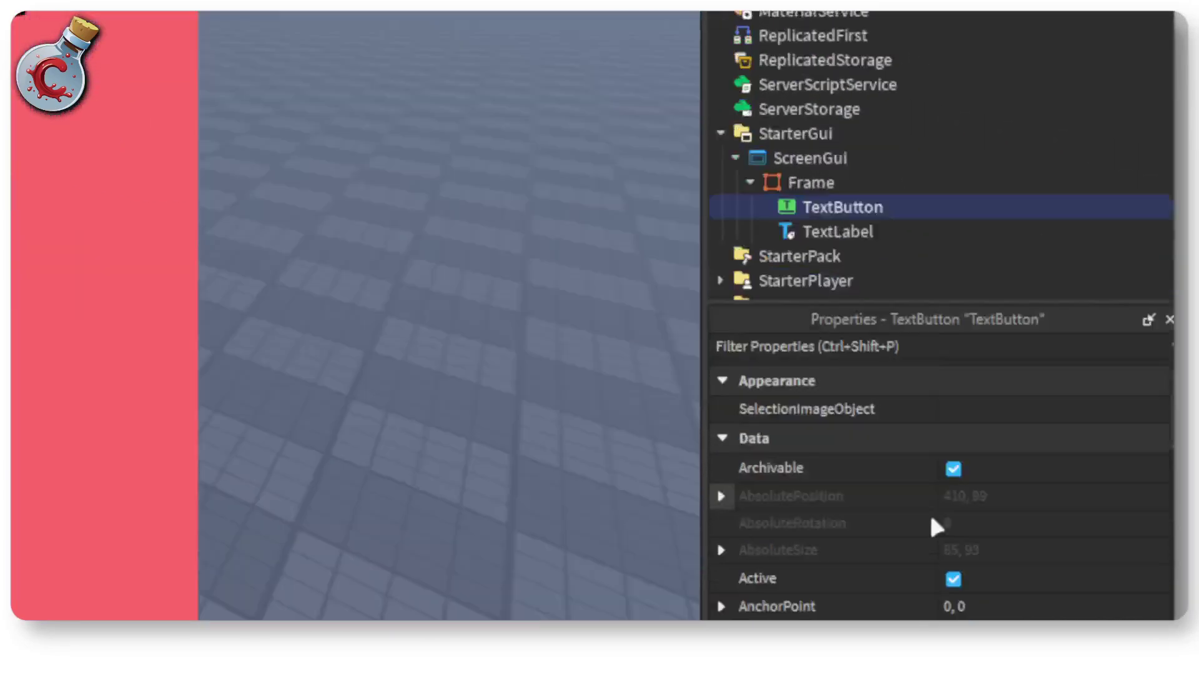
Set the X button's Size to a scale value of {1,0},{1,0}.
{"action": "scroll", "coordinate": [937, 526], "scroll_direction": "down", "scroll_amount": 3}
{"action": "scroll", "coordinate": [1015, 486], "scroll_direction": "down", "scroll_amount": 5}
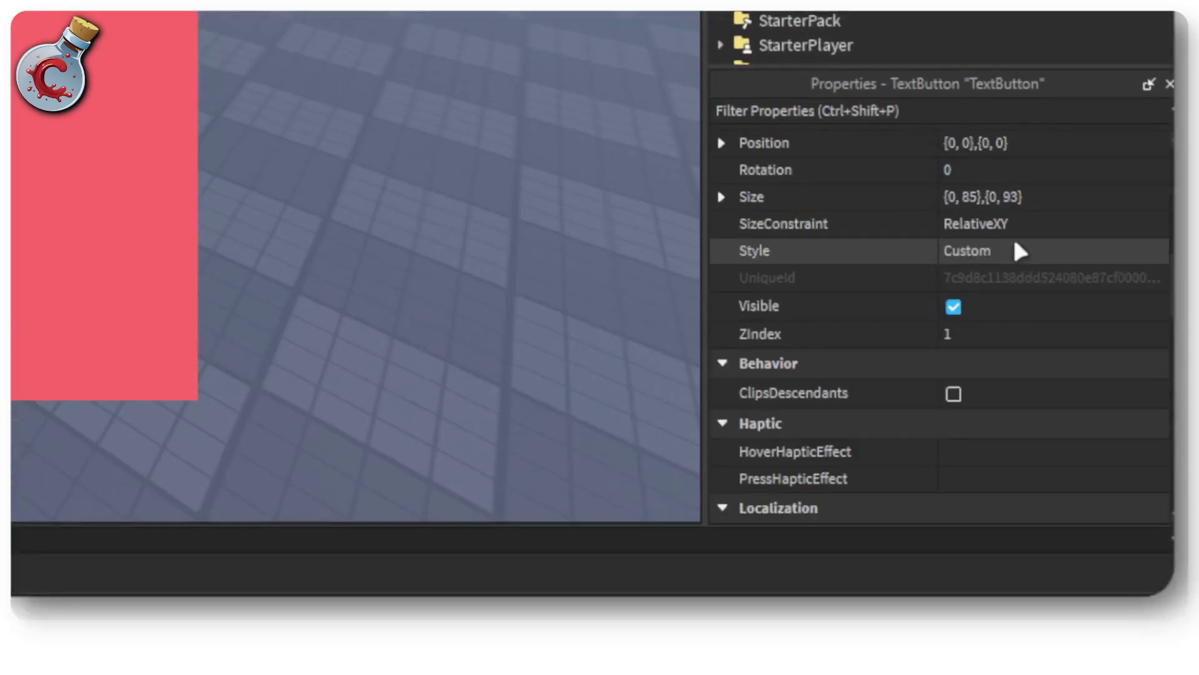
{"action": "left_click", "coordinate": [1014, 198]}
{"action": "left_click_drag", "start_coordinate": [1023, 198], "coordinate": [1011, 197]}
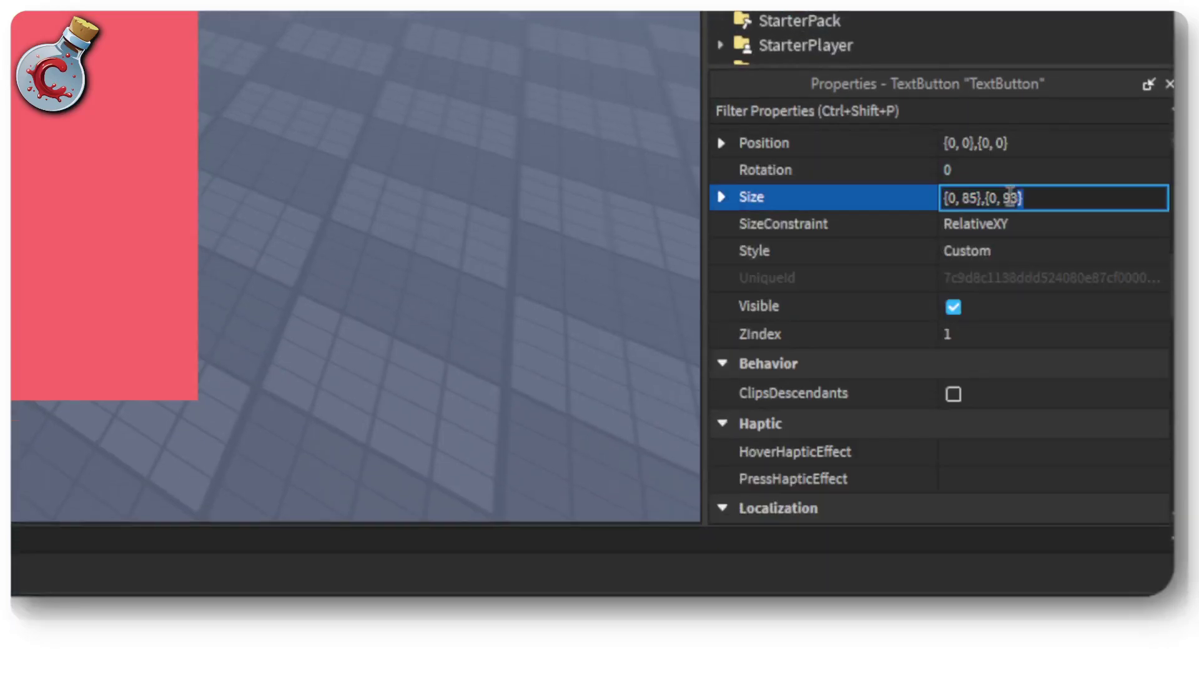
{"action": "key", "text": "ctrl+a"}
{"action": "type", "text": "1"}
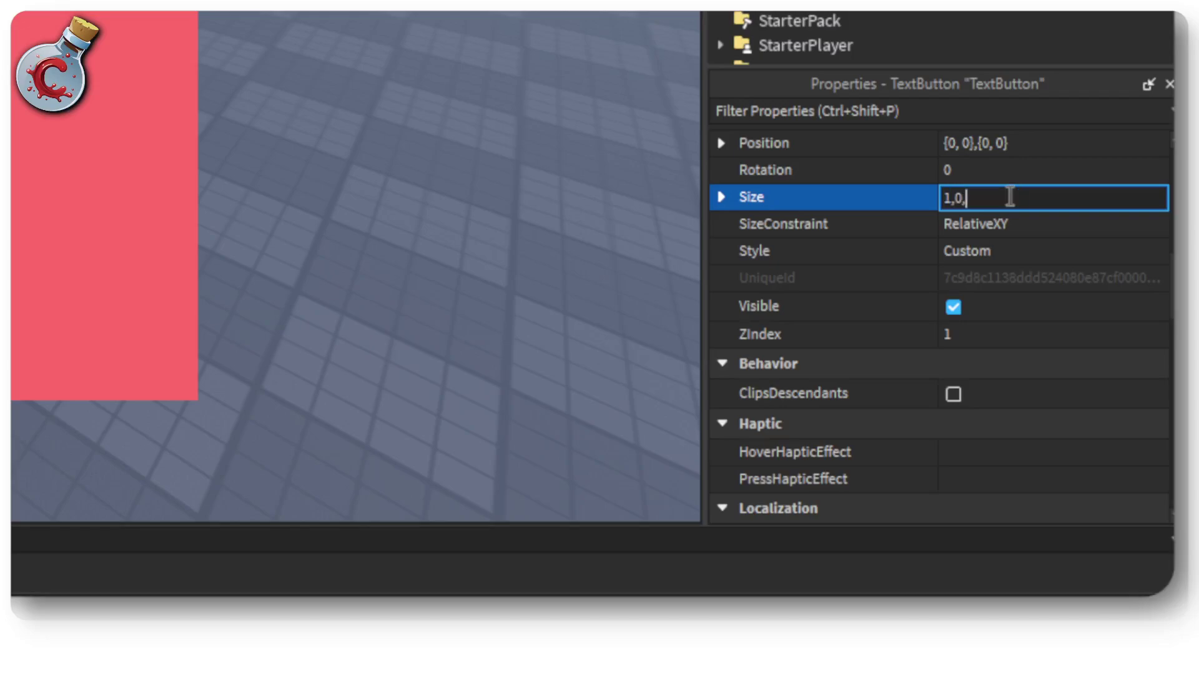
{"action": "key", "text": "Return"}
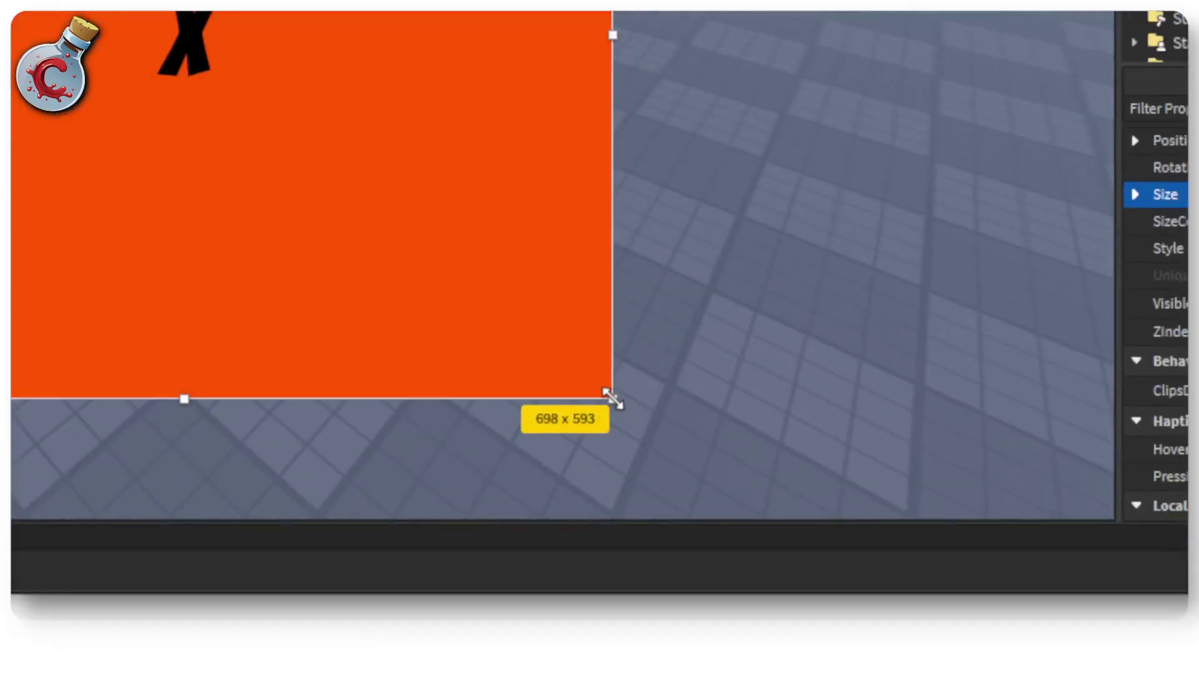
Shrink the X button back to a small corner square of about 89 by 90.
{"action": "left_click_drag", "start_coordinate": [751, 478], "coordinate": [275, 155]}
{"action": "mouse_move", "coordinate": [564, 303]}
{"action": "left_mouse_down"}
{"action": "mouse_move", "coordinate": [401, 198]}
{"action": "mouse_move", "coordinate": [573, 300]}
{"action": "left_mouse_up"}
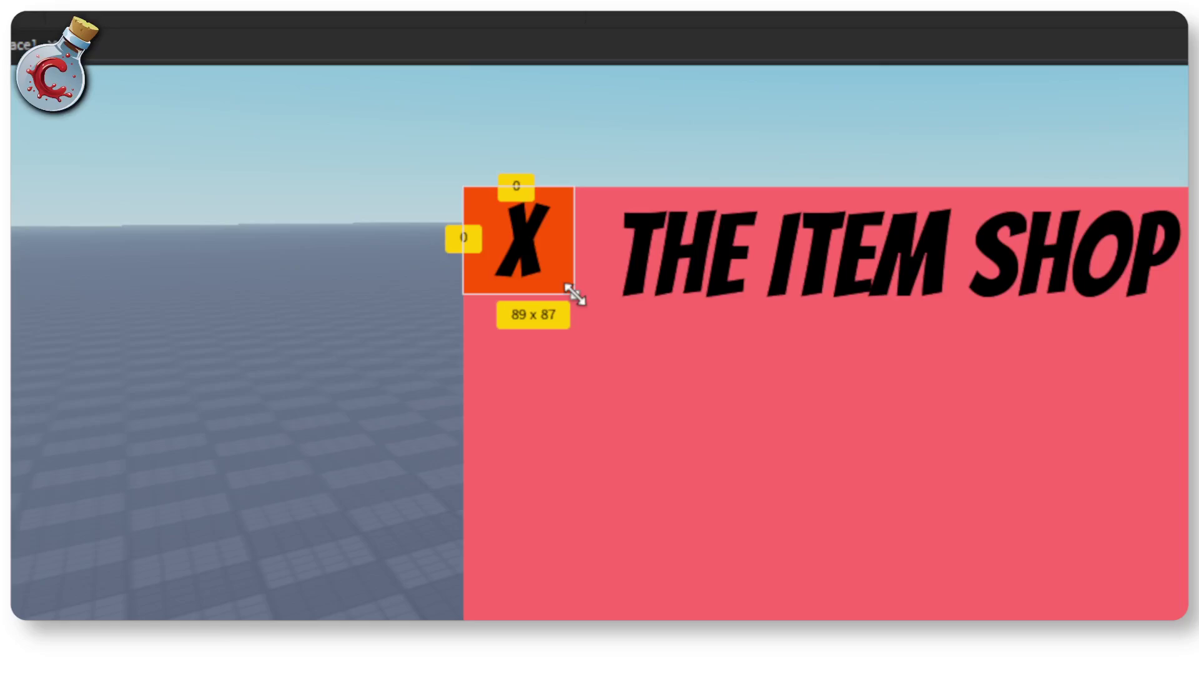
{"action": "left_click", "coordinate": [621, 353]}
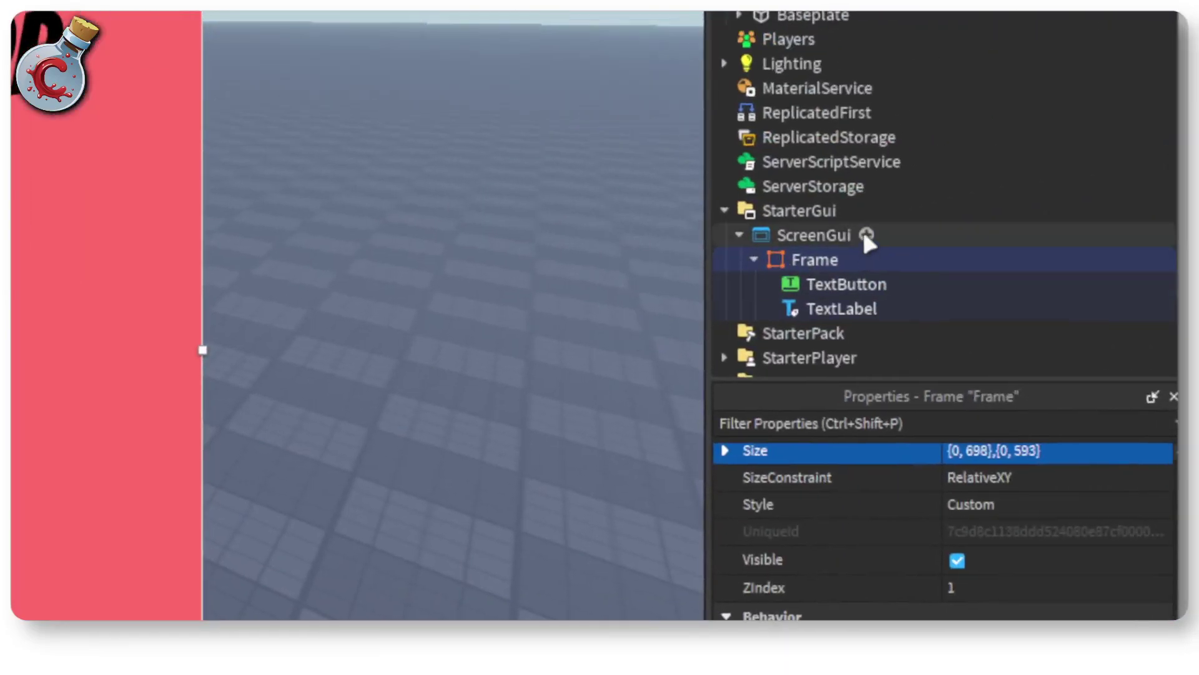
Add a 200 by 50 TextButton under ScreenGui and place it near the screen's left edge.
{"action": "left_click", "coordinate": [867, 235]}
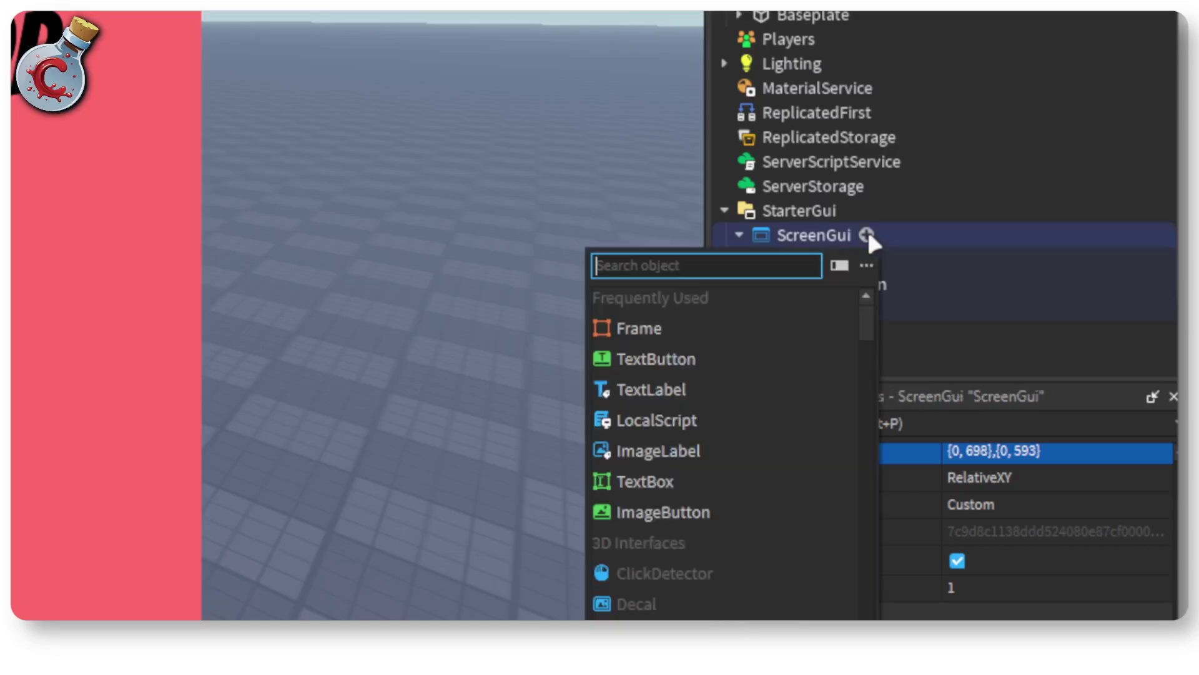
{"action": "left_click", "coordinate": [690, 359]}
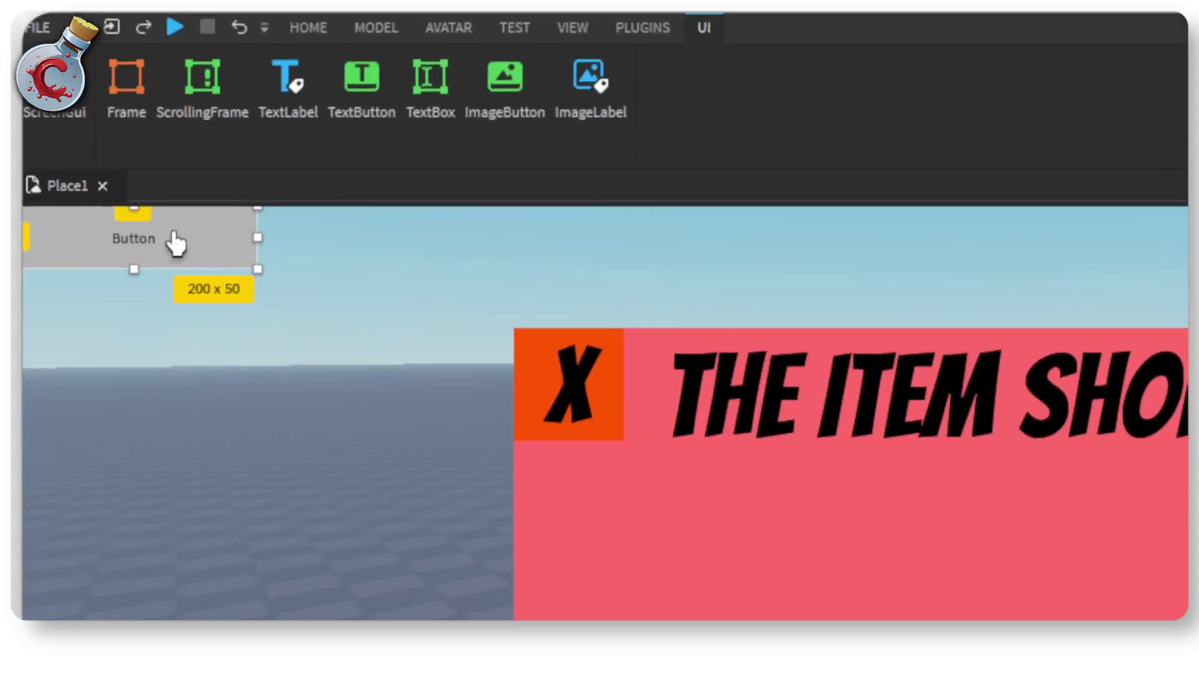
{"action": "left_click_drag", "start_coordinate": [175, 243], "coordinate": [208, 490]}
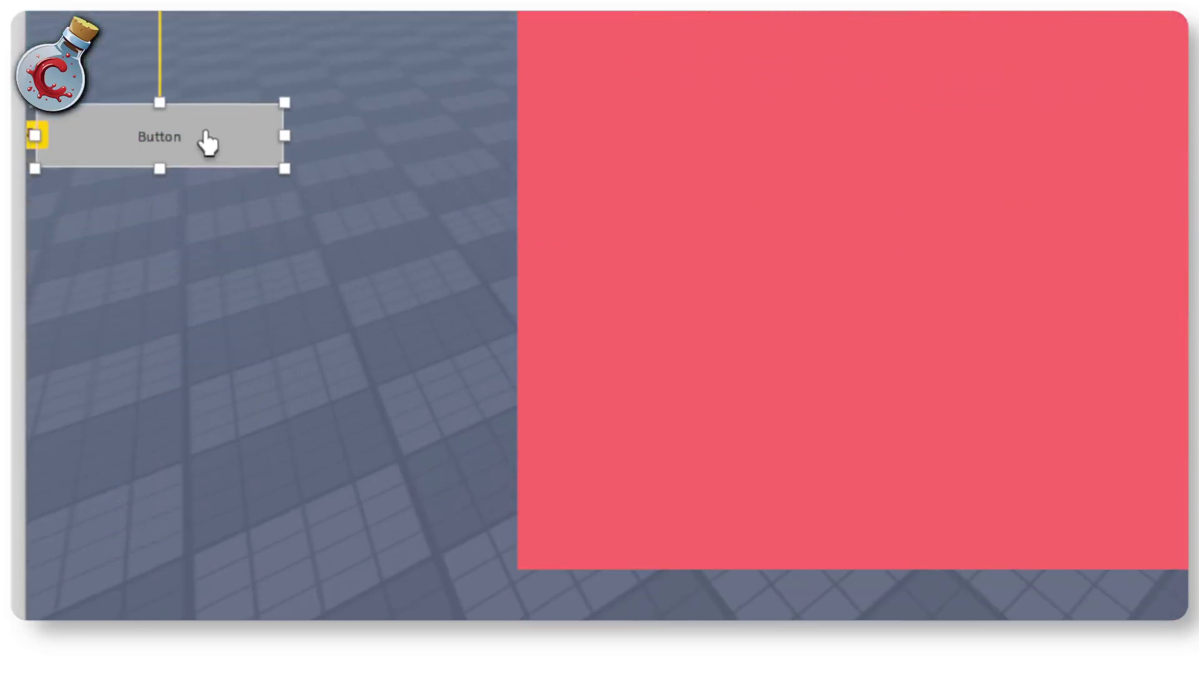
{"action": "left_click_drag", "start_coordinate": [208, 142], "coordinate": [225, 217]}
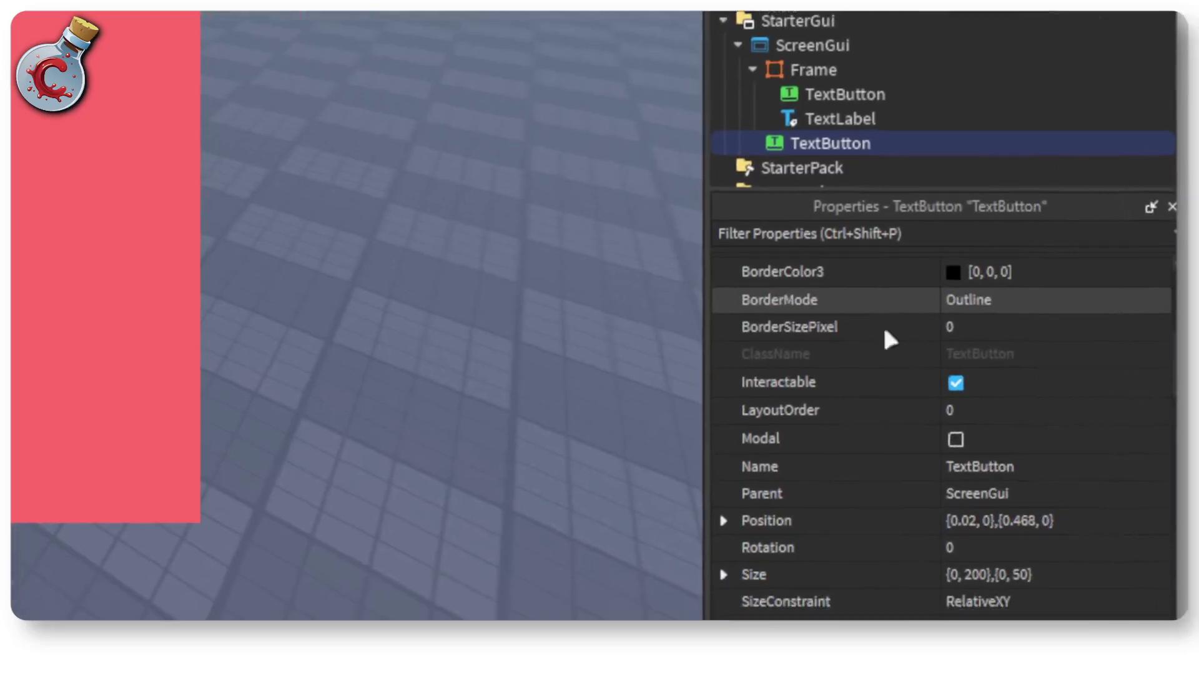
Set the new button's FontFace to Bangers.
{"action": "scroll", "coordinate": [946, 388], "scroll_direction": "down", "scroll_amount": 2}
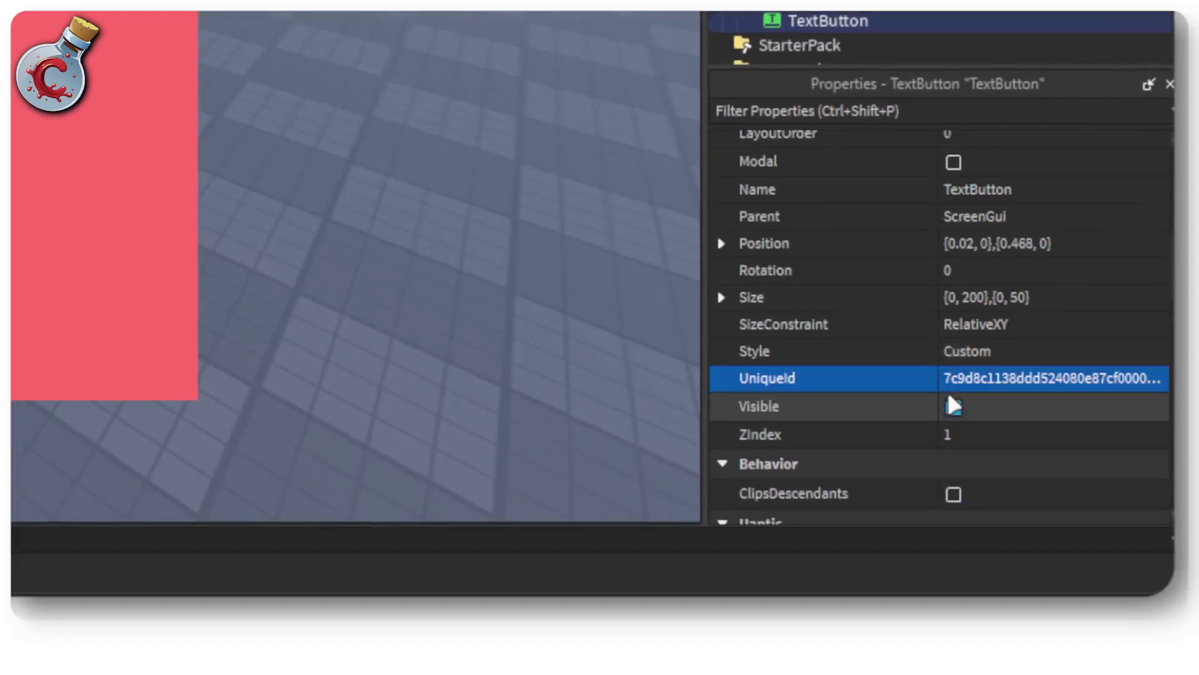
{"action": "scroll", "coordinate": [929, 297], "scroll_direction": "up", "scroll_amount": 2}
{"action": "scroll", "coordinate": [979, 331], "scroll_direction": "down", "scroll_amount": 9}
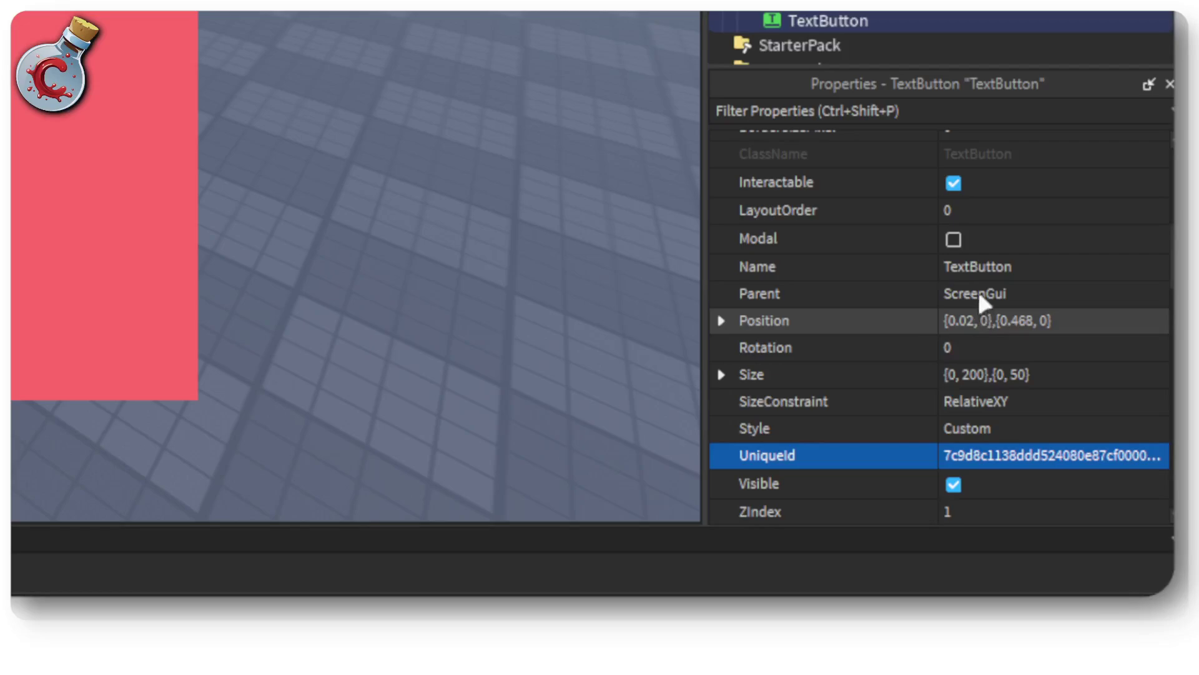
{"action": "scroll", "coordinate": [977, 303], "scroll_direction": "down", "scroll_amount": 5}
{"action": "scroll", "coordinate": [979, 290], "scroll_direction": "up", "scroll_amount": 3}
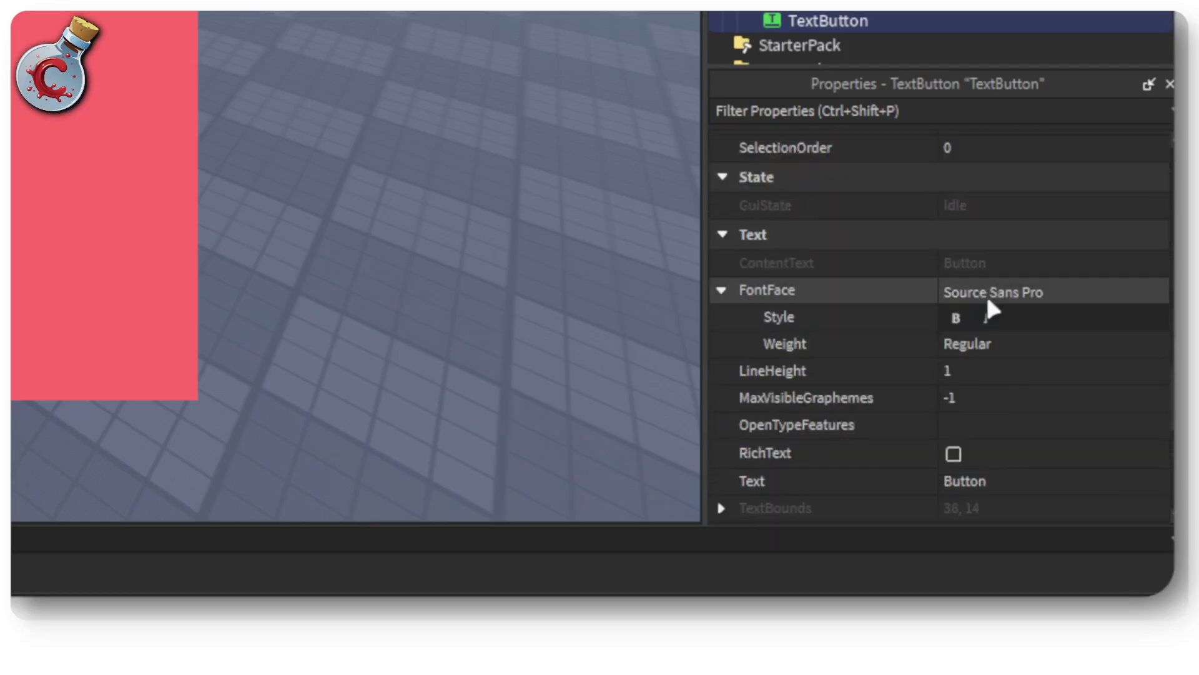
{"action": "left_click", "coordinate": [990, 297]}
{"action": "left_click", "coordinate": [987, 292]}
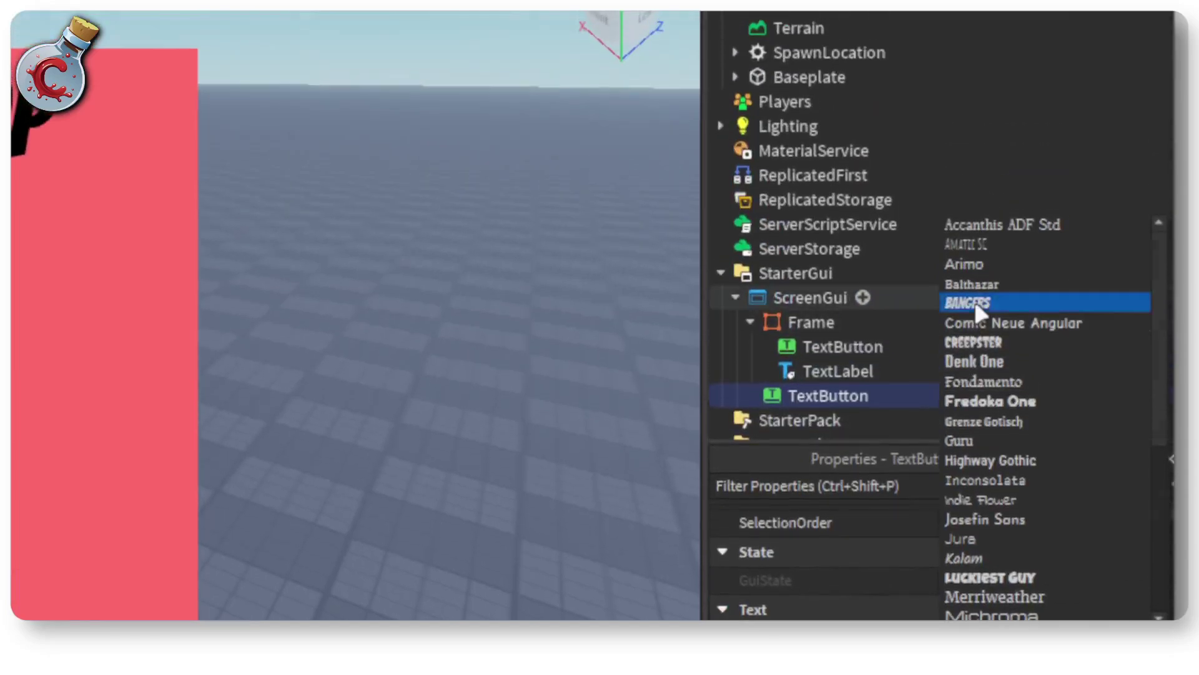
{"action": "left_click", "coordinate": [973, 299]}
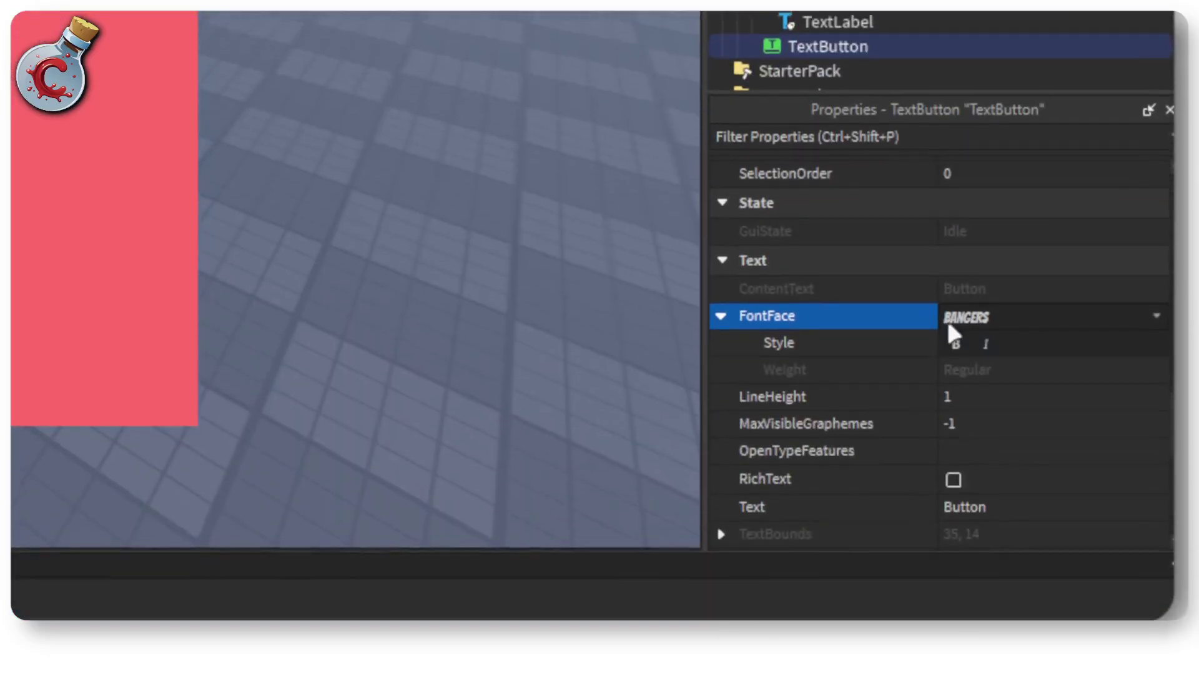
Enable TextScaled on the new button.
{"action": "scroll", "coordinate": [962, 405], "scroll_direction": "down", "scroll_amount": 4}
{"action": "scroll", "coordinate": [961, 353], "scroll_direction": "down", "scroll_amount": 4}
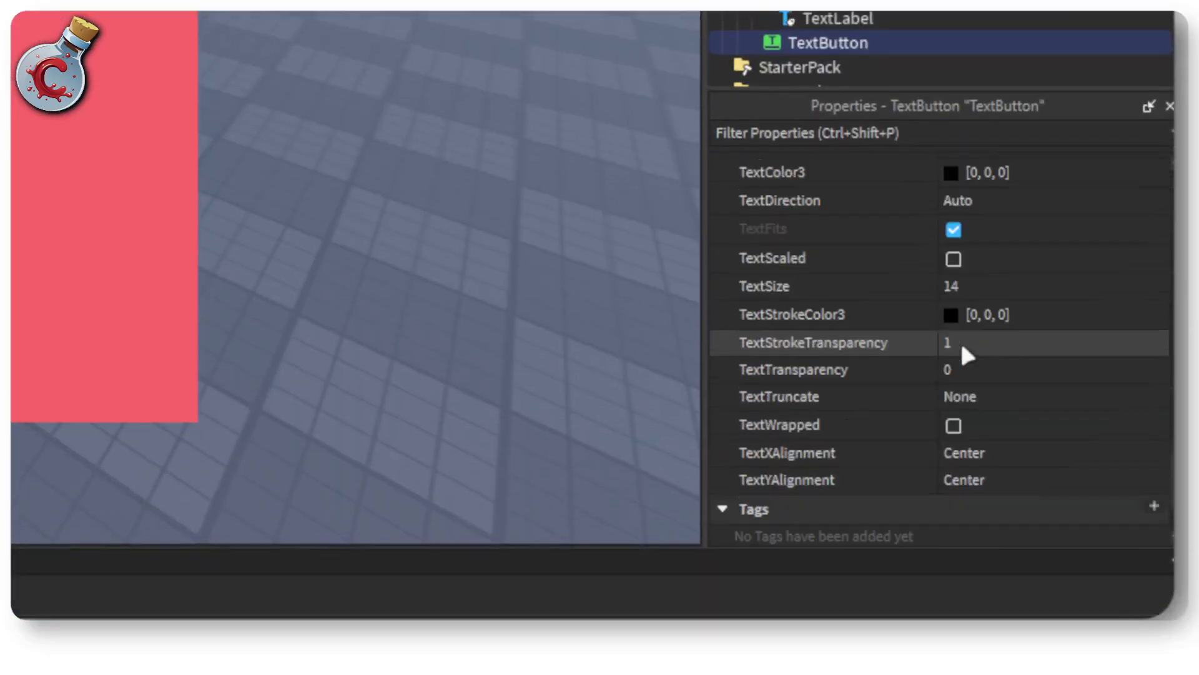
{"action": "scroll", "coordinate": [962, 348], "scroll_direction": "up", "scroll_amount": 4}
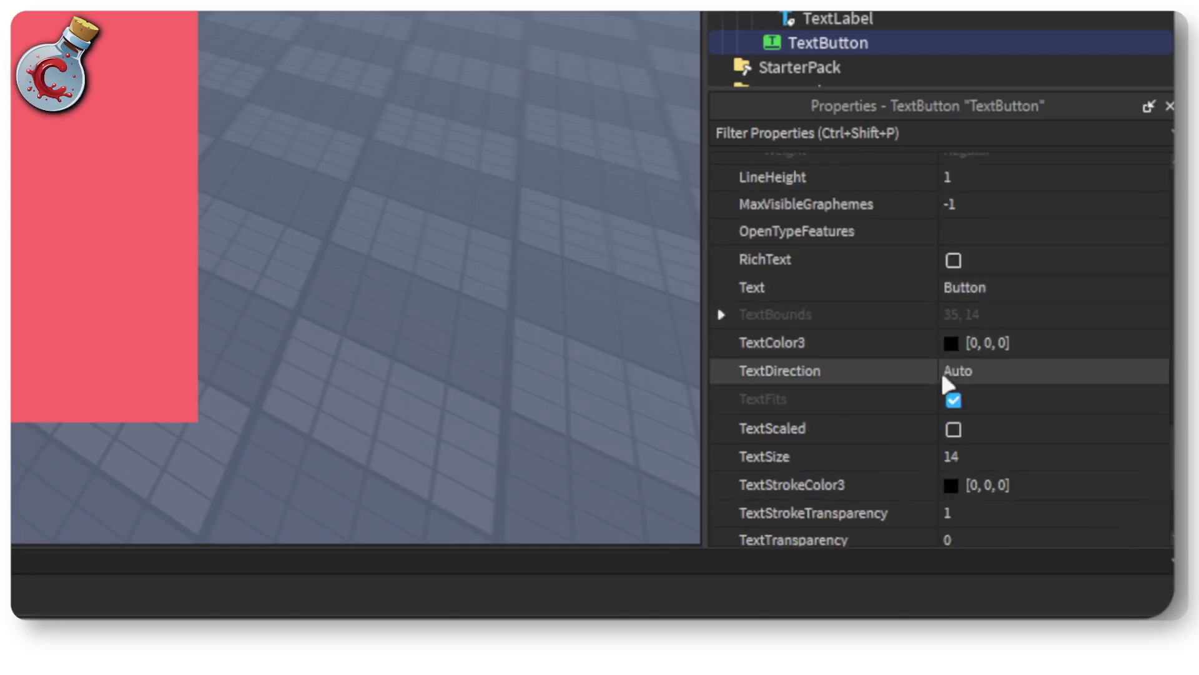
{"action": "left_click", "coordinate": [947, 422]}
{"action": "scroll", "coordinate": [990, 350], "scroll_direction": "up", "scroll_amount": 3}
{"action": "scroll", "coordinate": [989, 328], "scroll_direction": "up", "scroll_amount": 3}
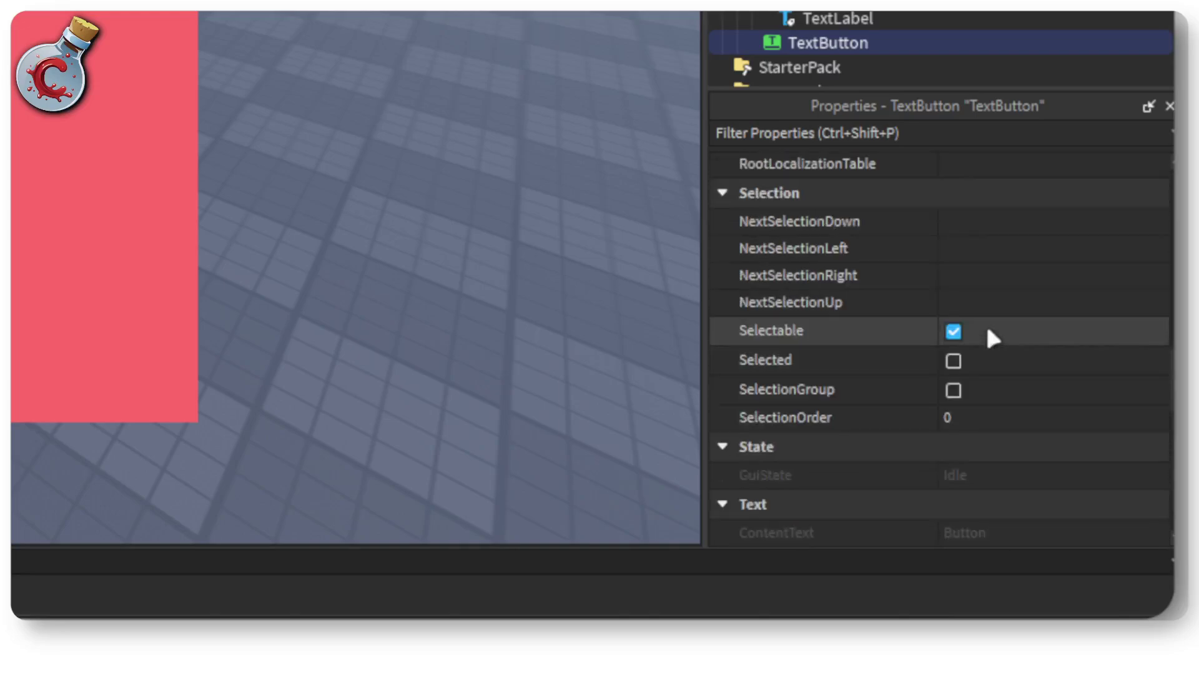
{"action": "scroll", "coordinate": [989, 332], "scroll_direction": "up", "scroll_amount": 5}
{"action": "scroll", "coordinate": [988, 331], "scroll_direction": "up", "scroll_amount": 6}
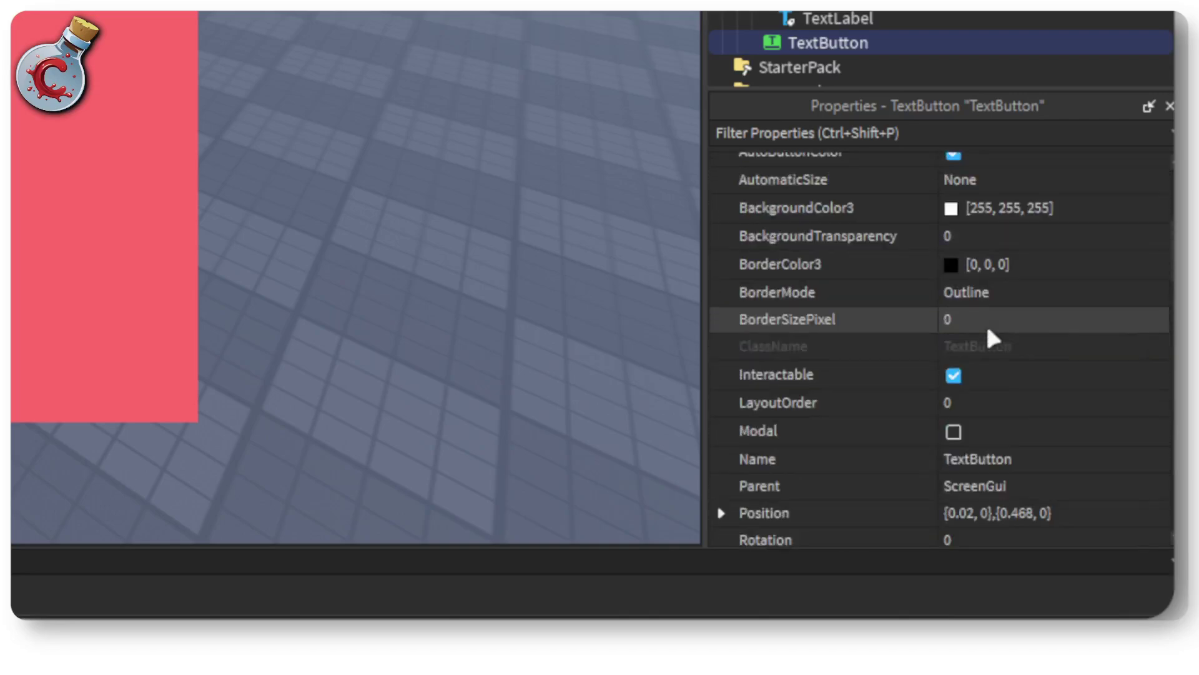
Give the button a bright green background (34, 255, 0).
{"action": "left_click", "coordinate": [962, 315]}
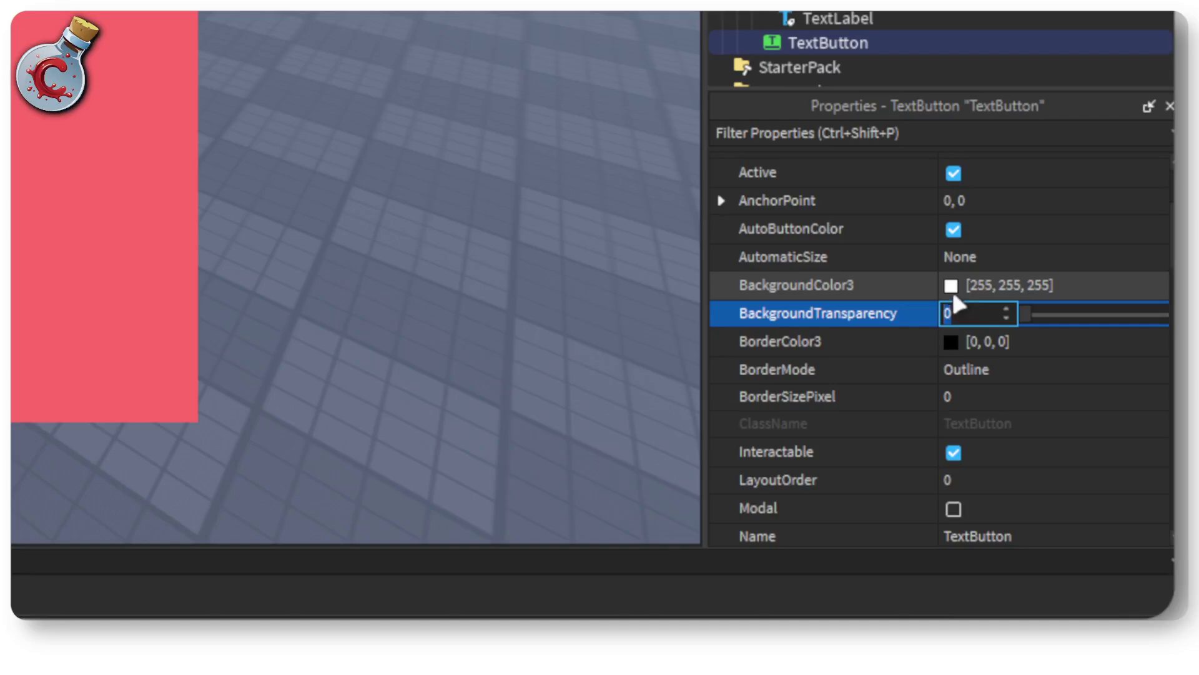
{"action": "left_click", "coordinate": [951, 288]}
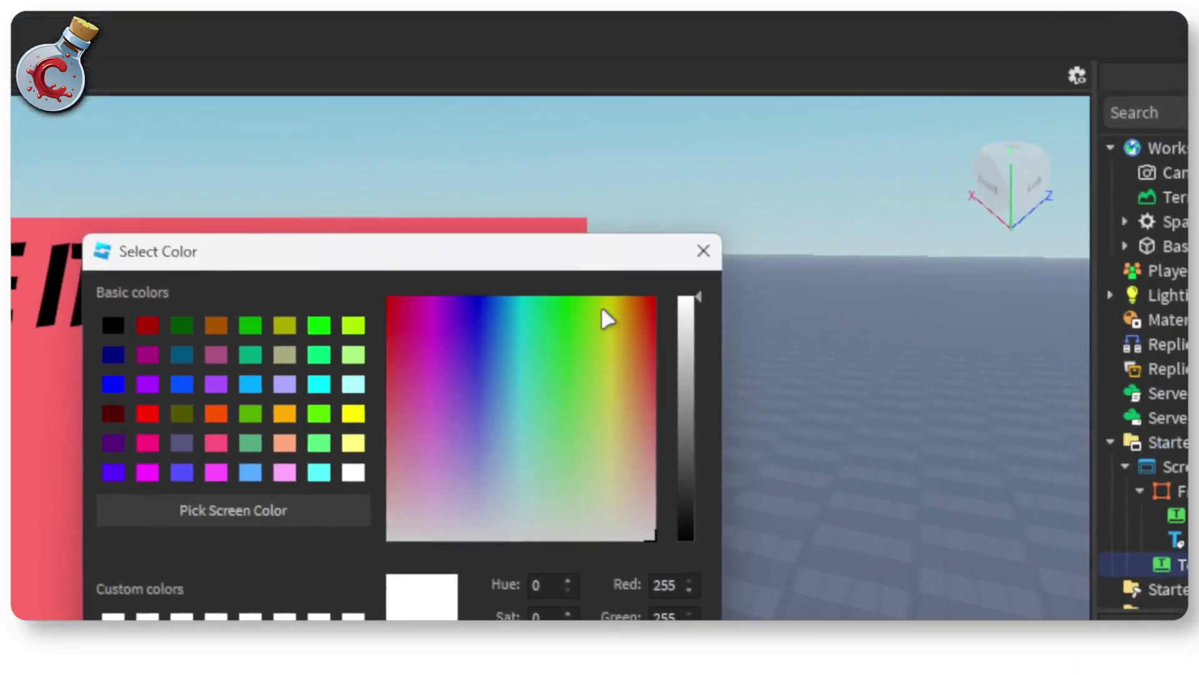
{"action": "left_click", "coordinate": [558, 301]}
{"action": "mouse_move", "coordinate": [556, 298]}
{"action": "left_mouse_down"}
{"action": "mouse_move", "coordinate": [539, 298]}
{"action": "mouse_move", "coordinate": [571, 290]}
{"action": "left_mouse_up"}
{"action": "left_click", "coordinate": [586, 316]}
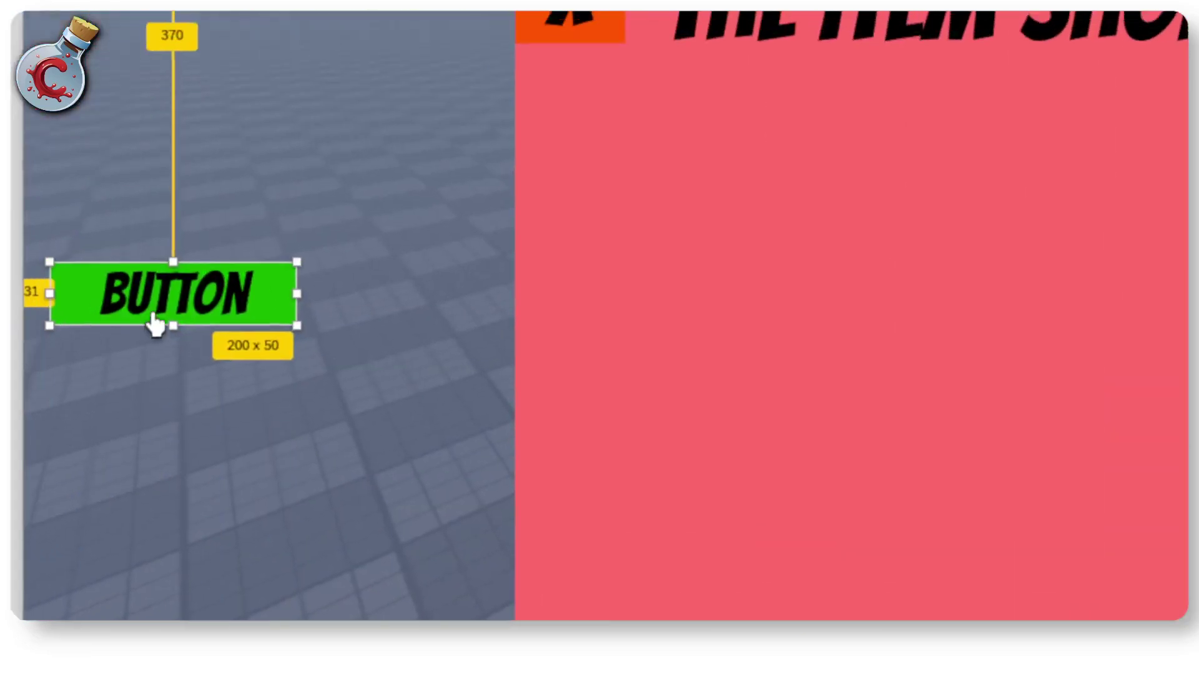
Change the button's text to 'SHOP'.
{"action": "double_click", "coordinate": [166, 322]}
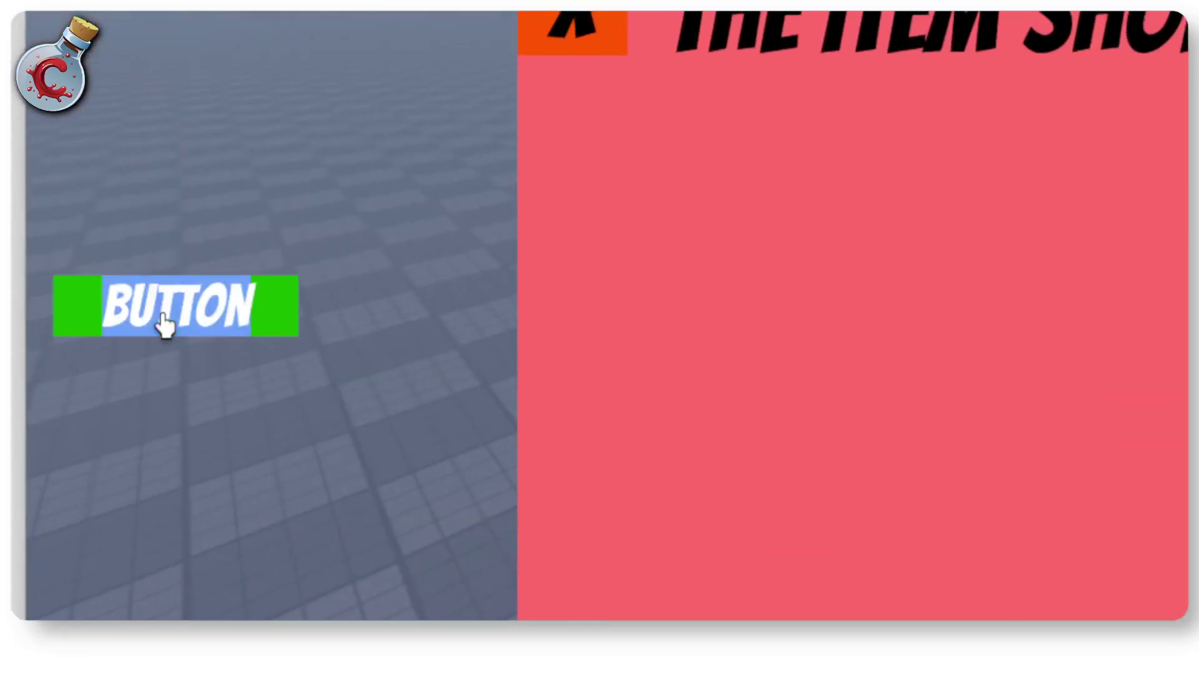
{"action": "type", "text": "SHI"}
{"action": "key", "text": "BackSpace"}
{"action": "type", "text": "OP"}
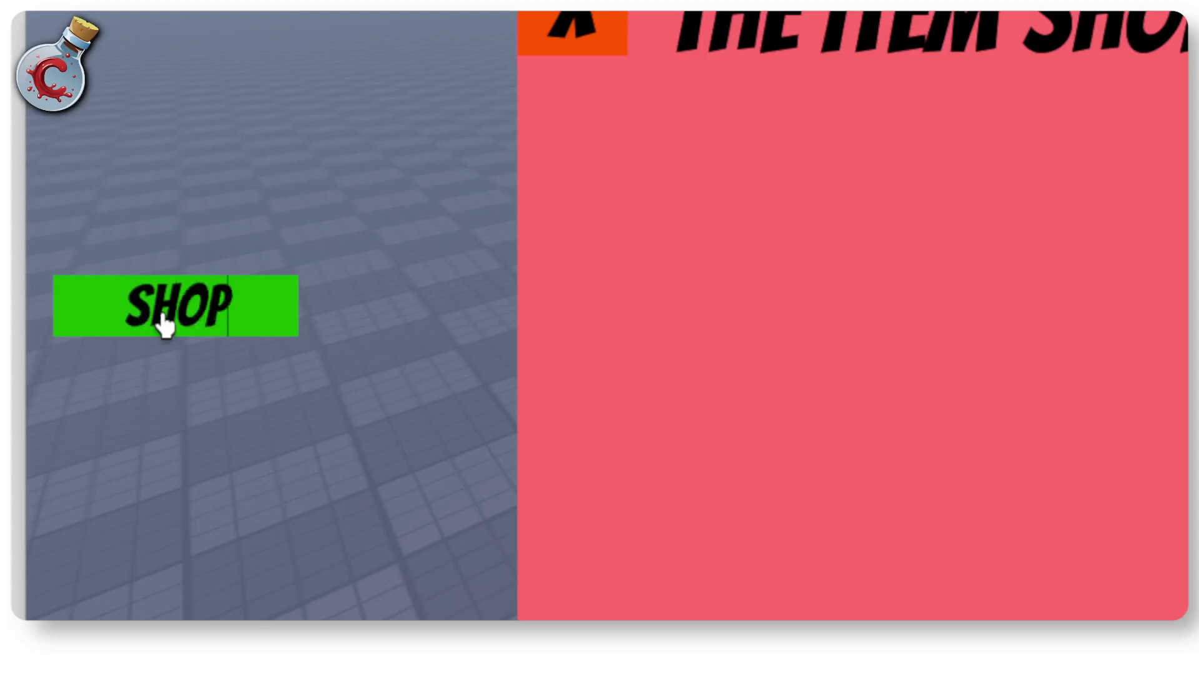
{"action": "key", "text": "Return"}
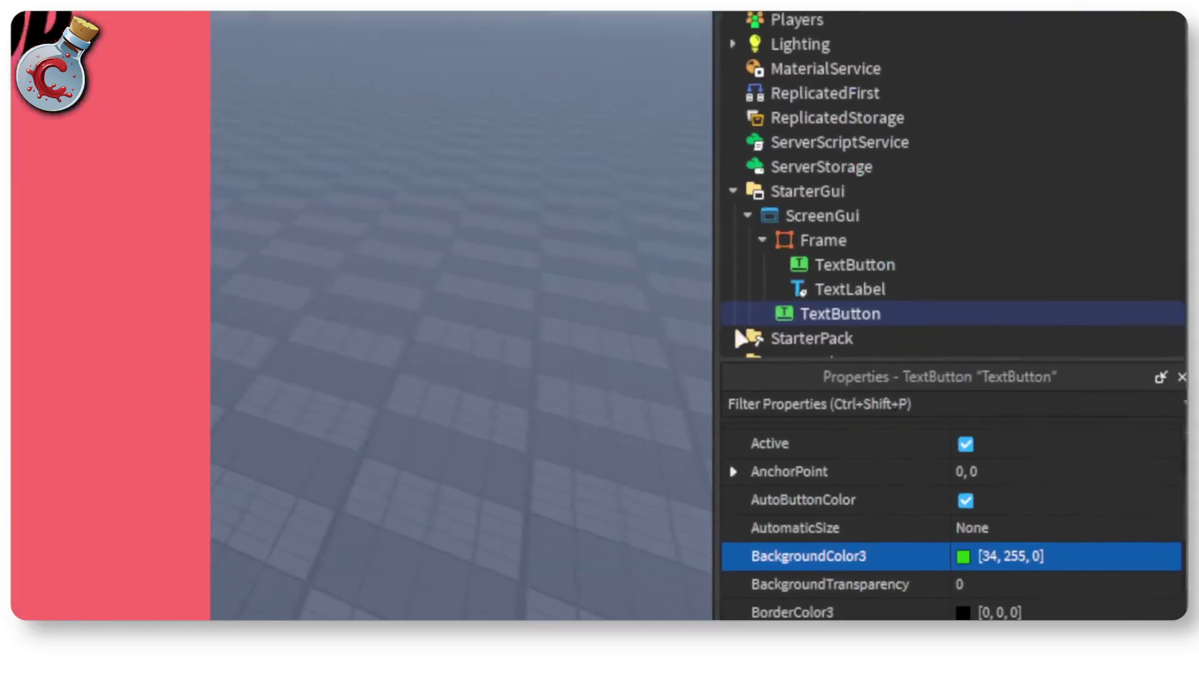
Add a UICorner to the SHOP button to round its corners.
{"action": "left_click", "coordinate": [883, 327]}
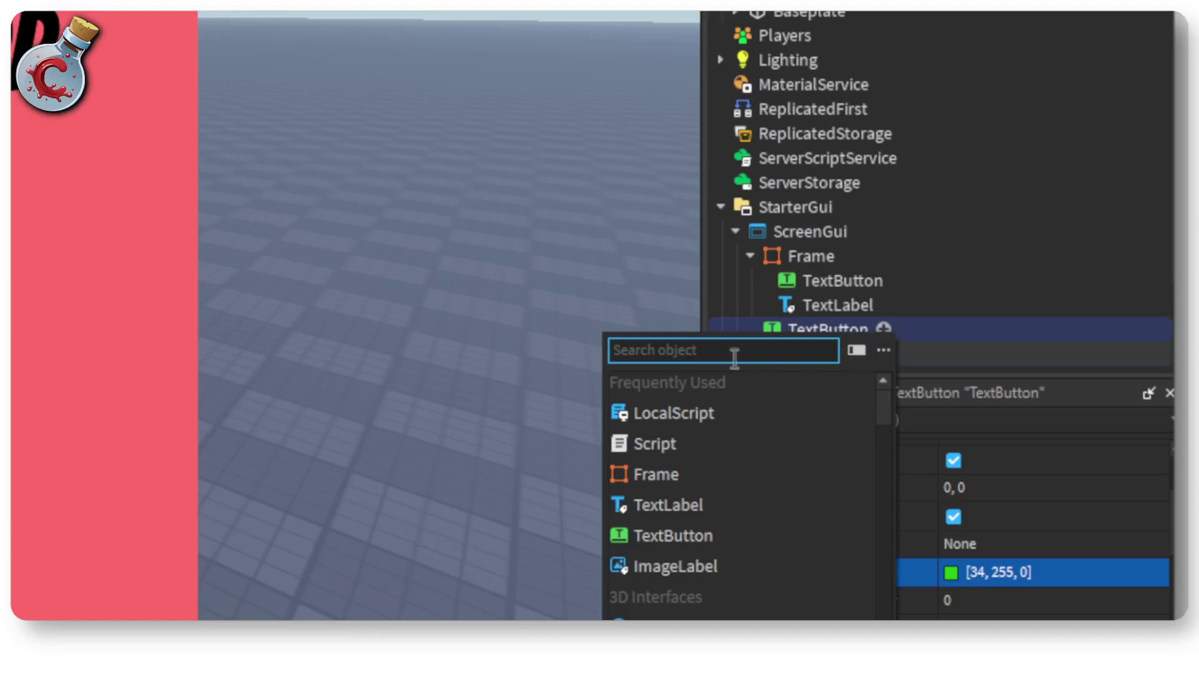
{"action": "type", "text": "ui"}
{"action": "key", "text": "Down"}
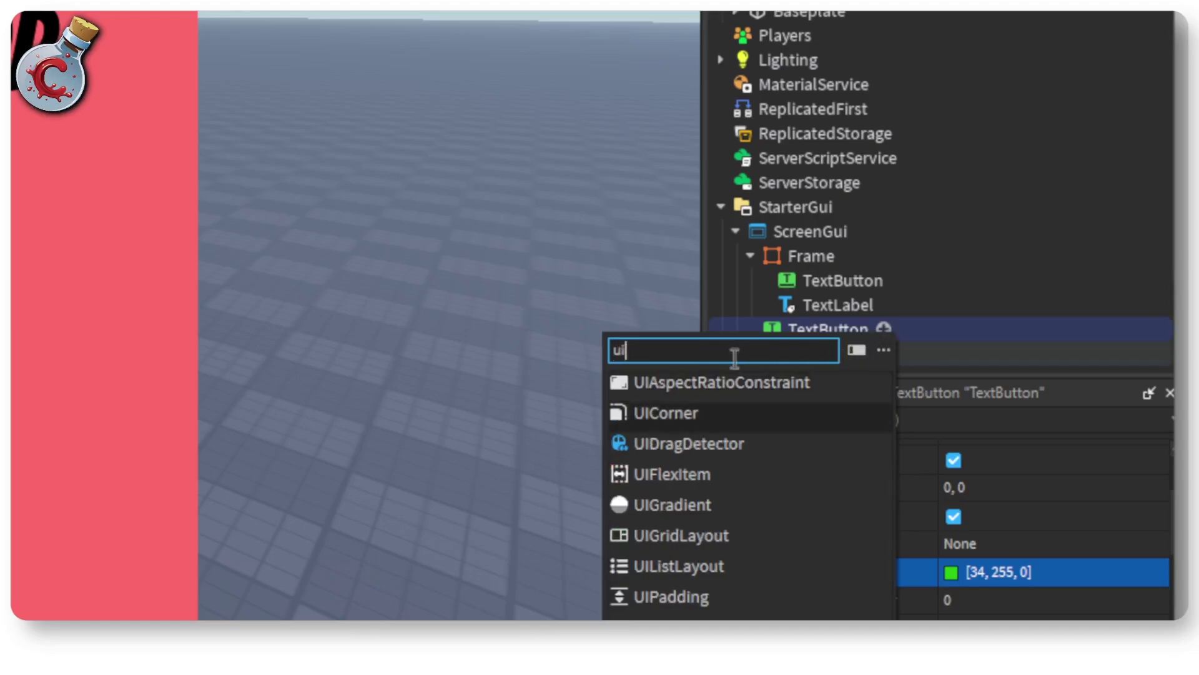
{"action": "key", "text": "Return"}
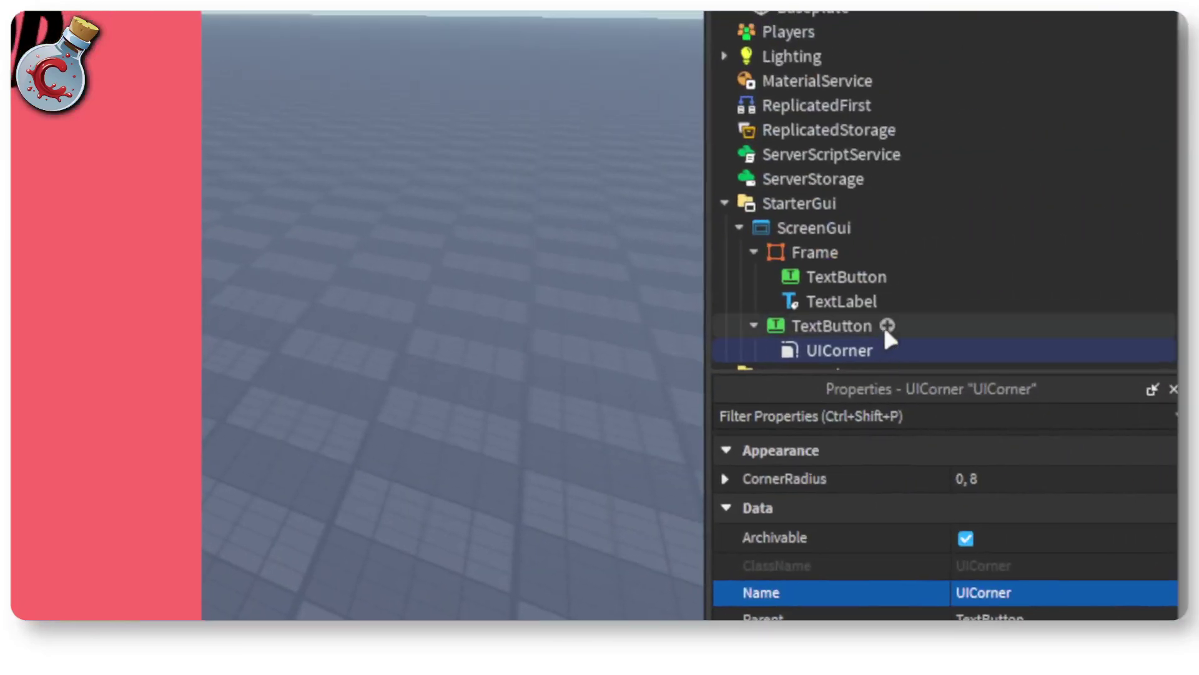
Add a UIStroke outline to the SHOP button with Thickness 5.
{"action": "left_click", "coordinate": [887, 324]}
{"action": "type", "text": "uis"}
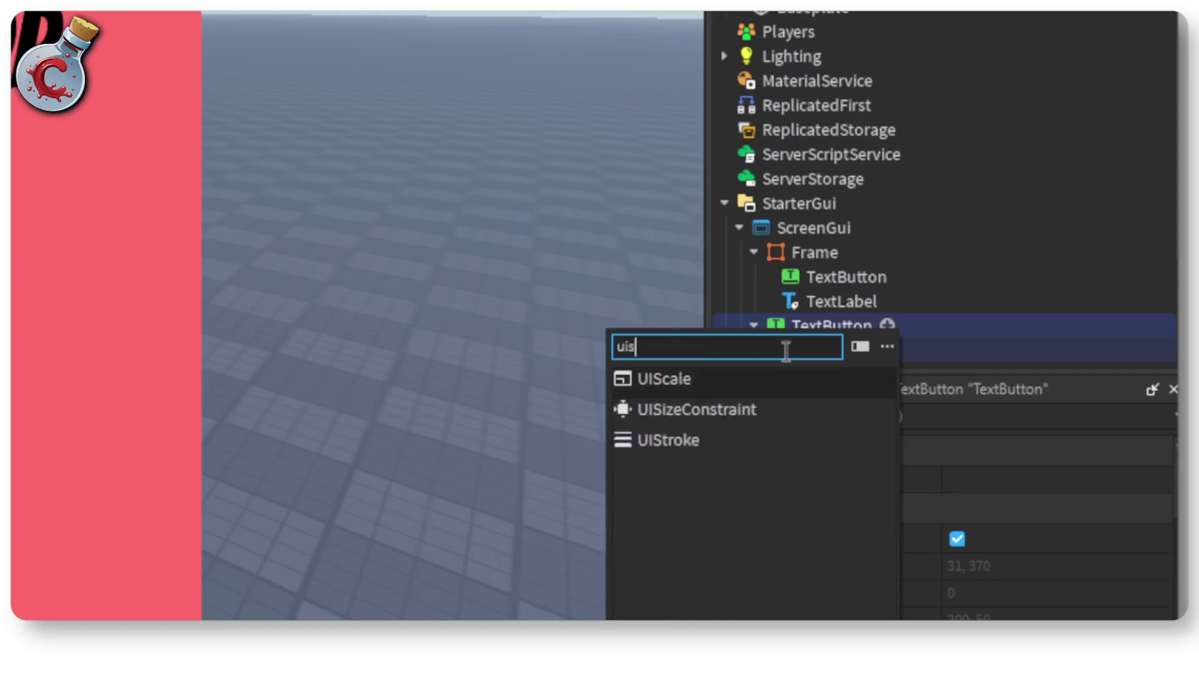
{"action": "key", "text": "Down"}
{"action": "key", "text": "Down"}
{"action": "key", "text": "Return"}
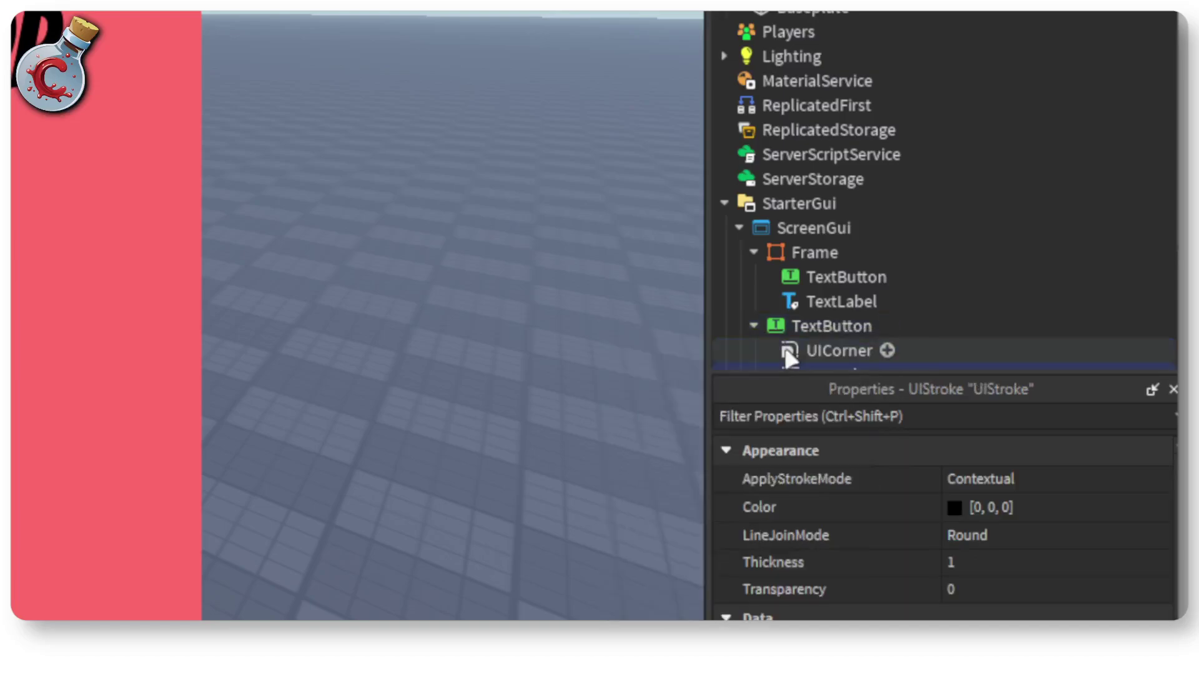
{"action": "left_click", "coordinate": [972, 563]}
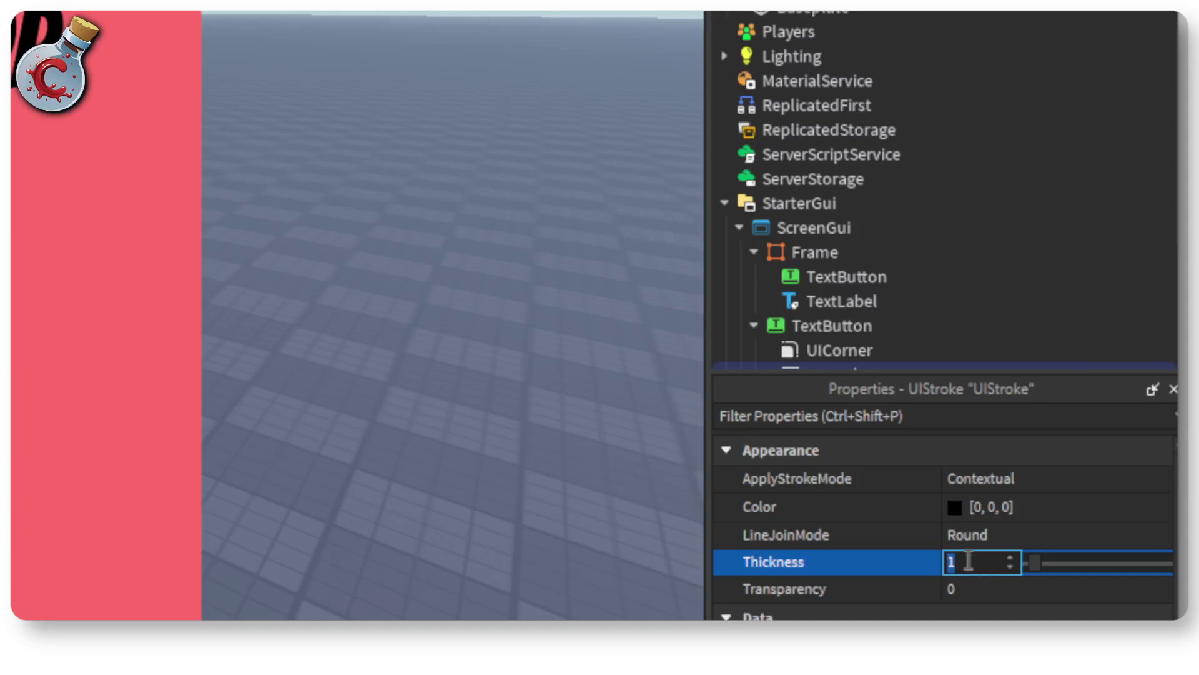
{"action": "type", "text": "5"}
{"action": "key", "text": "Return"}
Delete the UIStroke so only the UICorner remains on the button.
{"action": "scroll", "coordinate": [911, 332], "scroll_direction": "down", "scroll_amount": 1}
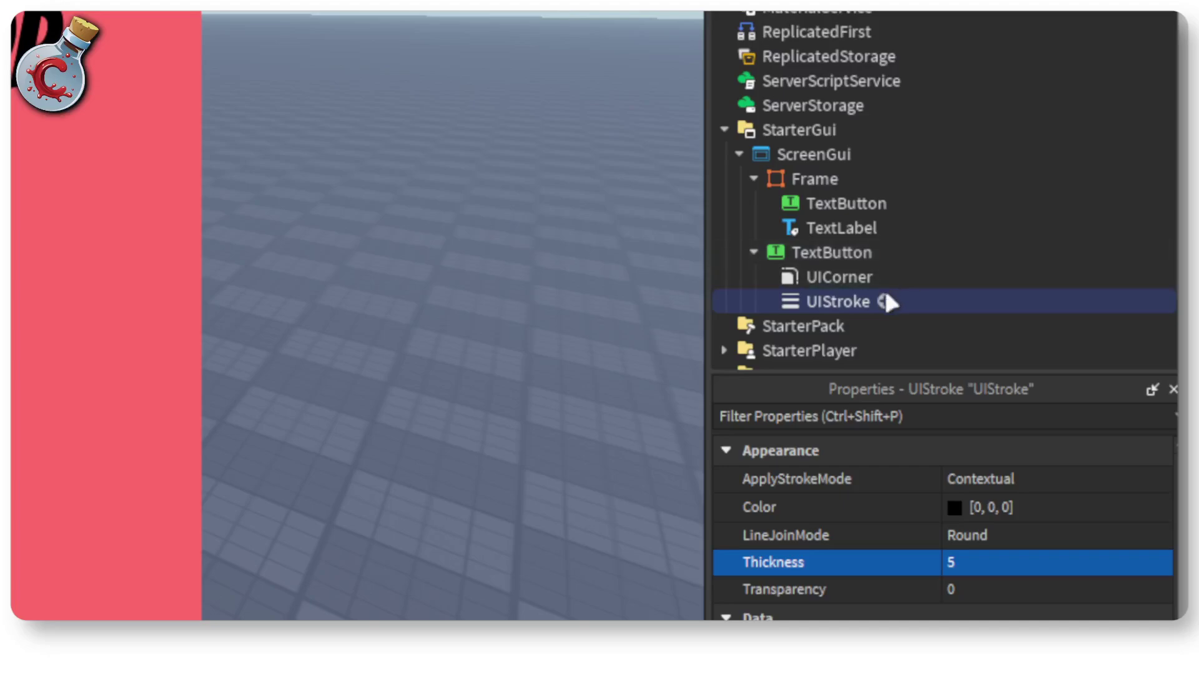
{"action": "left_click", "coordinate": [854, 301]}
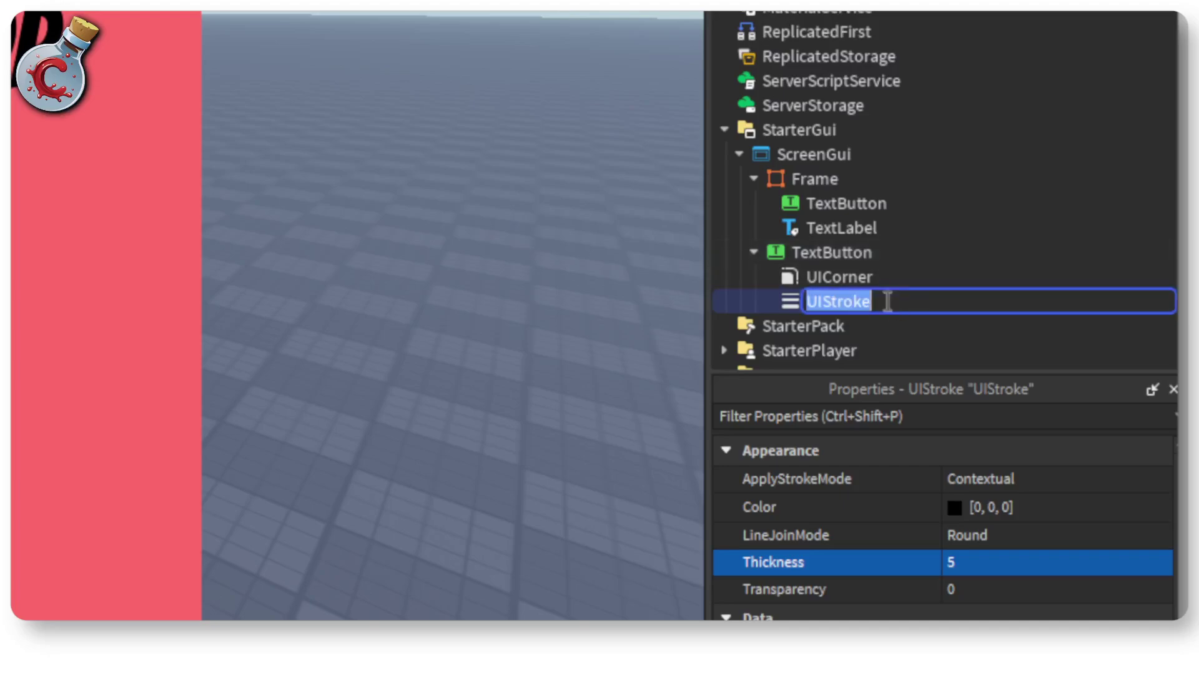
{"action": "left_click", "coordinate": [888, 277]}
{"action": "left_click", "coordinate": [847, 275]}
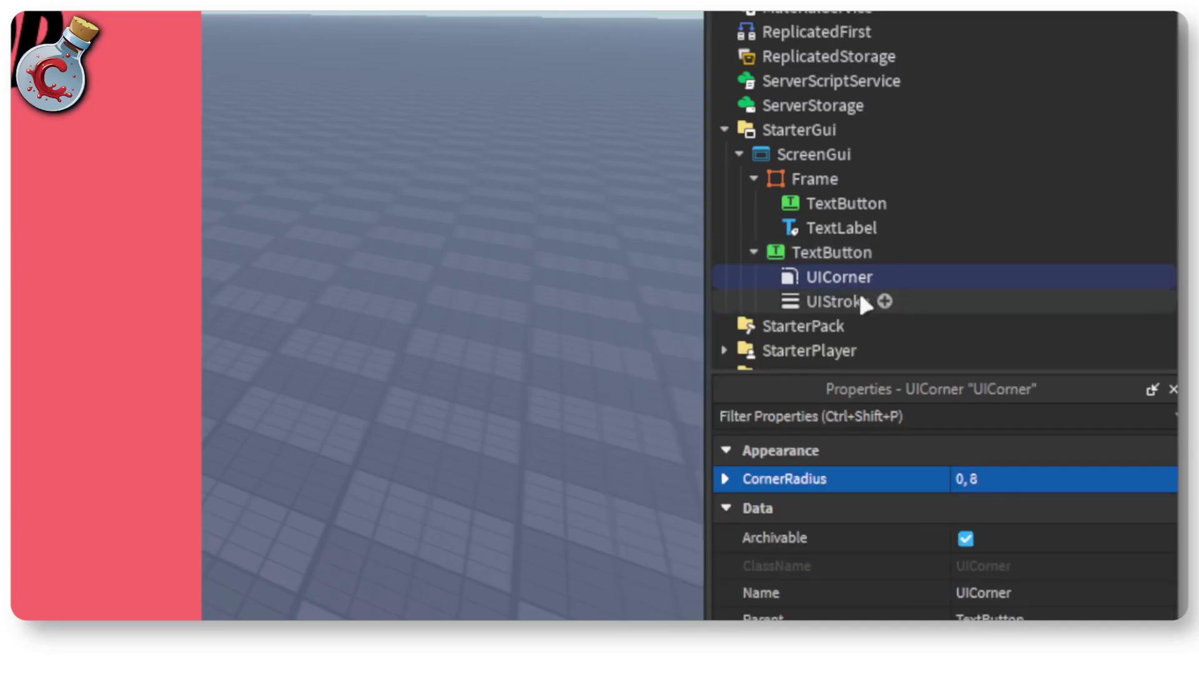
{"action": "left_click", "coordinate": [835, 301]}
{"action": "key", "text": "Delete"}
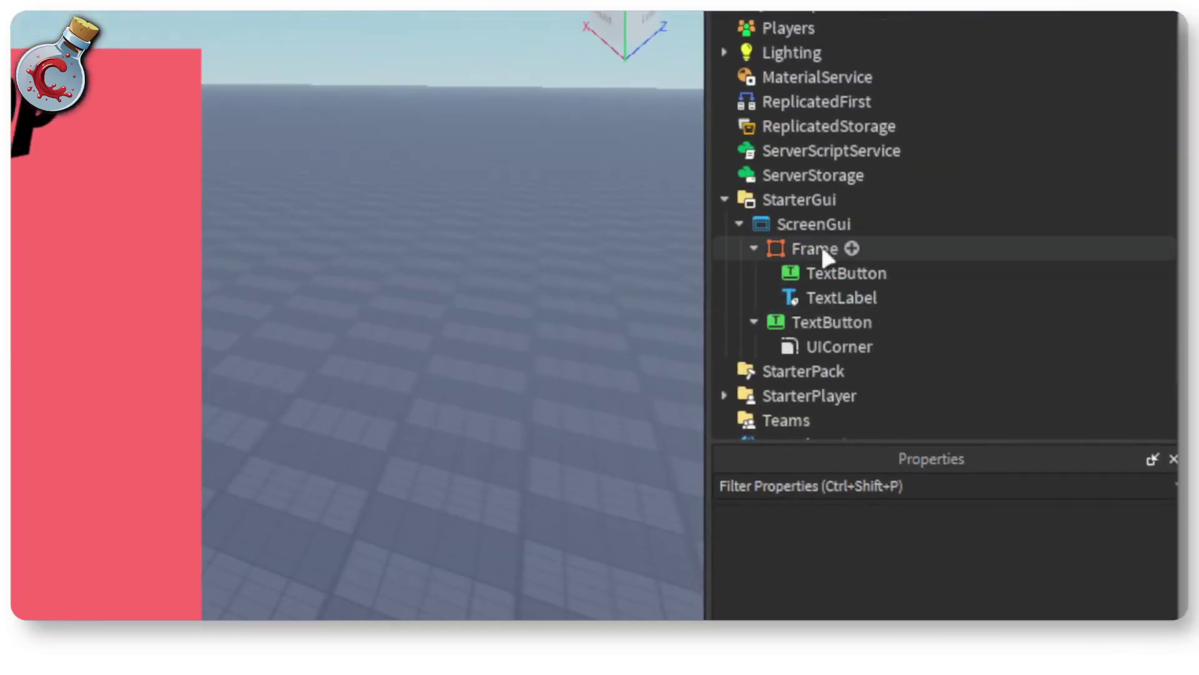
Uncheck Visible on the red shop Frame so it starts hidden, then select the SHOP button.
{"action": "left_click", "coordinate": [822, 246]}
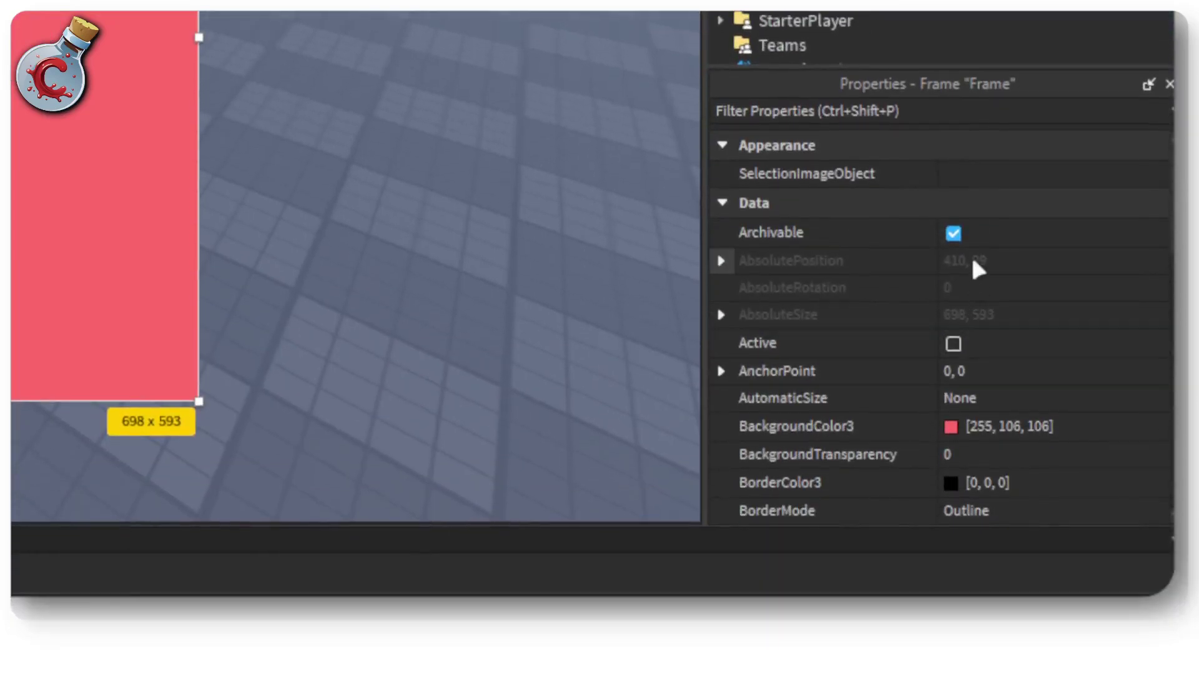
{"action": "scroll", "coordinate": [936, 263], "scroll_direction": "down", "scroll_amount": 2}
{"action": "scroll", "coordinate": [938, 249], "scroll_direction": "up", "scroll_amount": 2}
{"action": "left_click", "coordinate": [950, 110]}
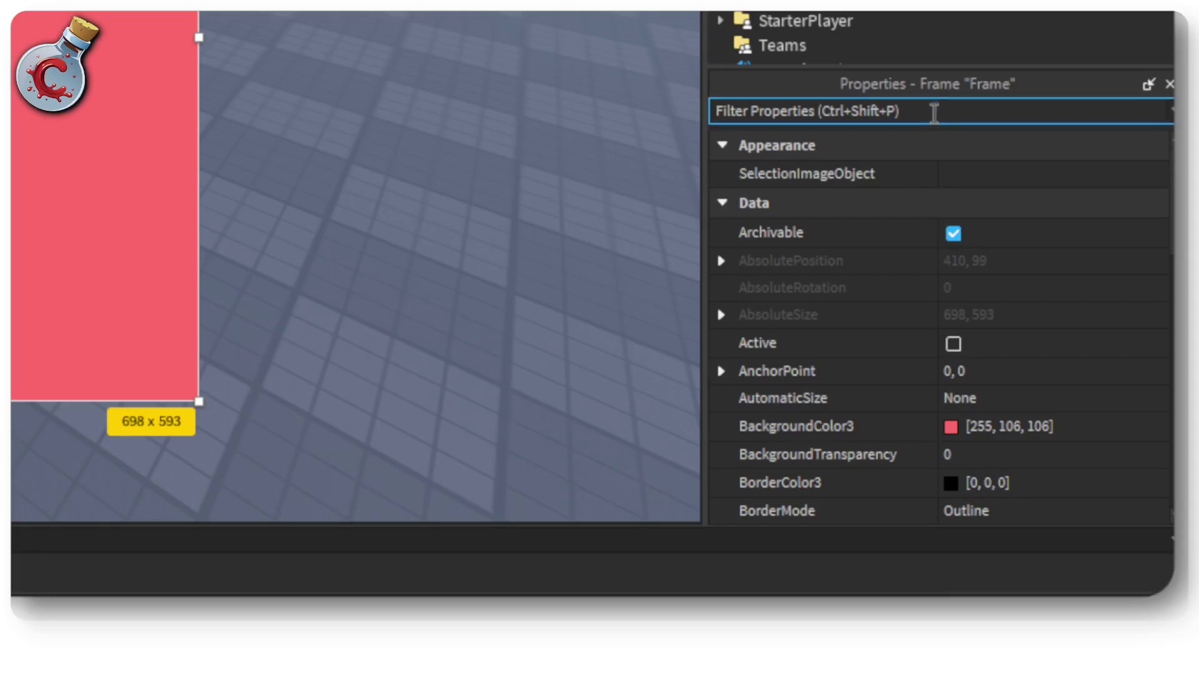
{"action": "type", "text": "vis"}
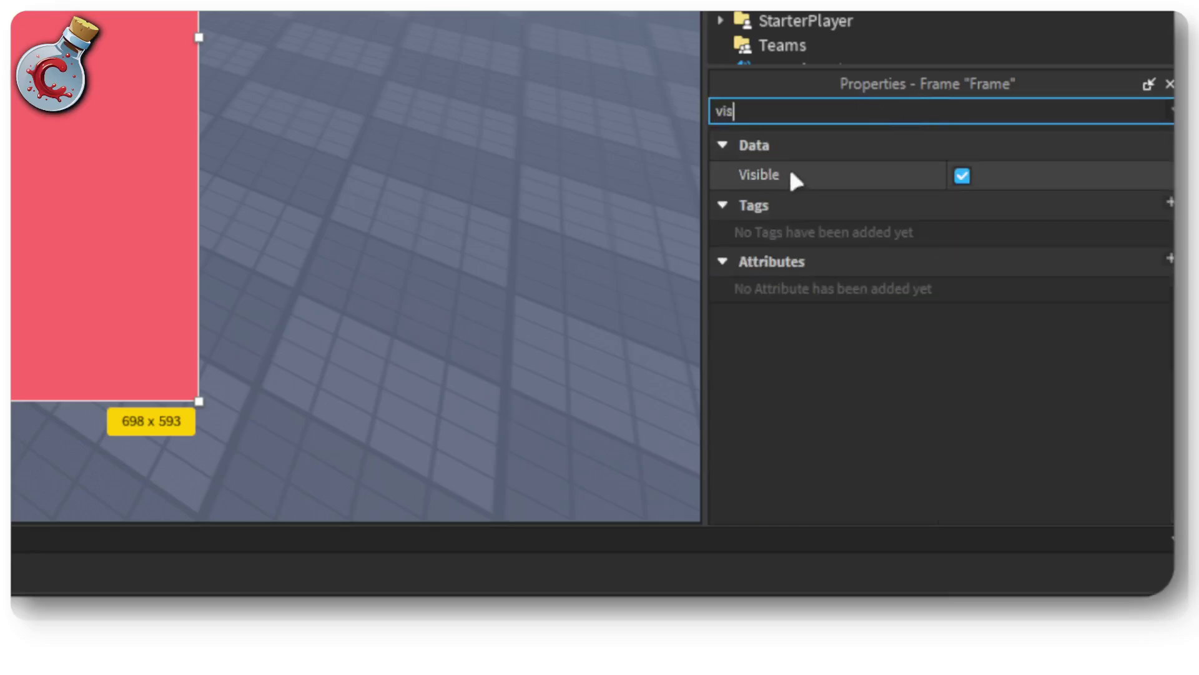
{"action": "left_click", "coordinate": [965, 177]}
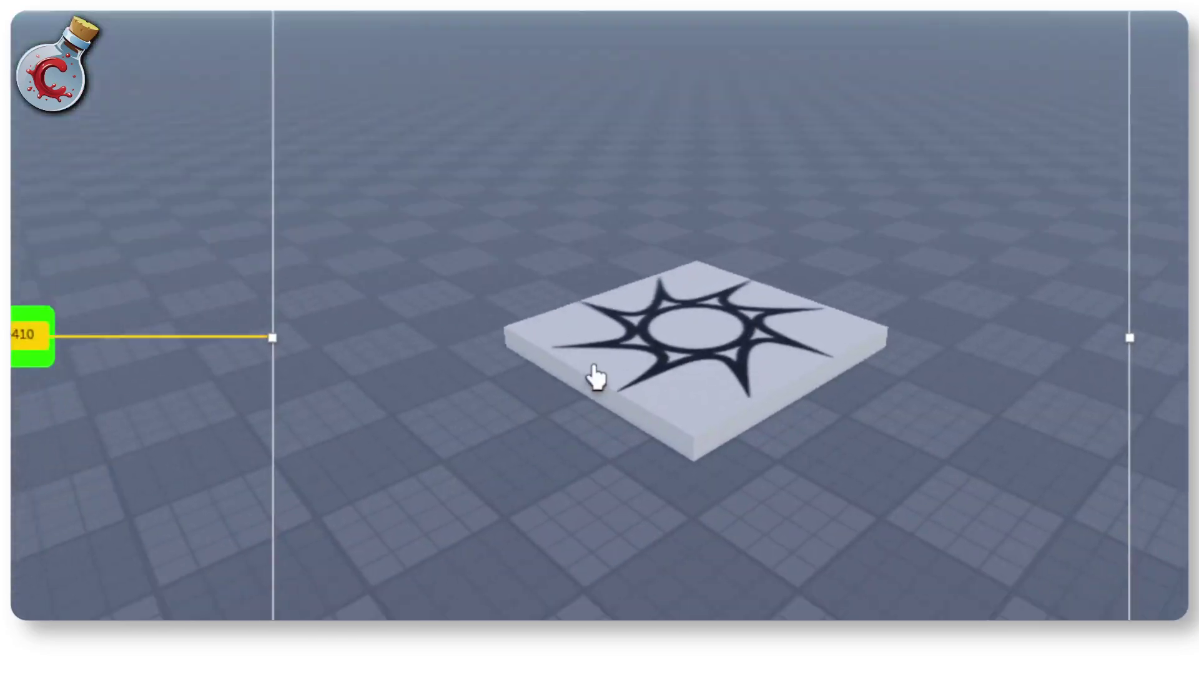
{"action": "left_click", "coordinate": [118, 333]}
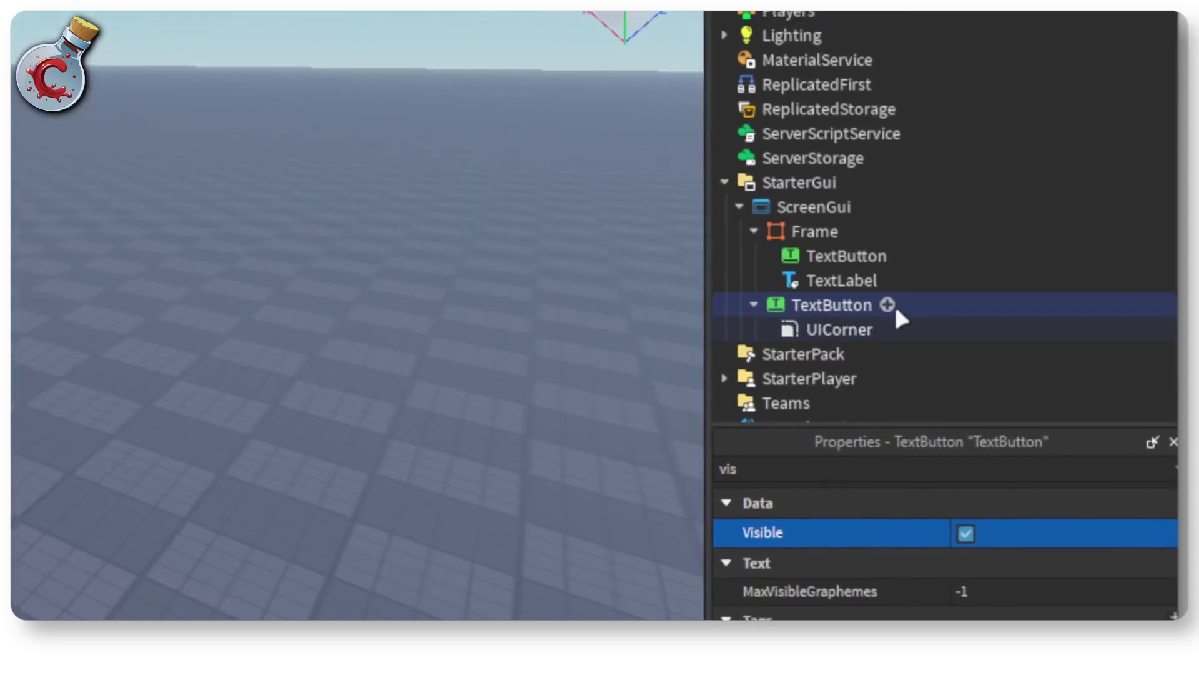
Add a LocalScript to SHOP that sets the shop Frame's Visible to true on MouseButton1Down.
{"action": "left_click", "coordinate": [887, 304]}
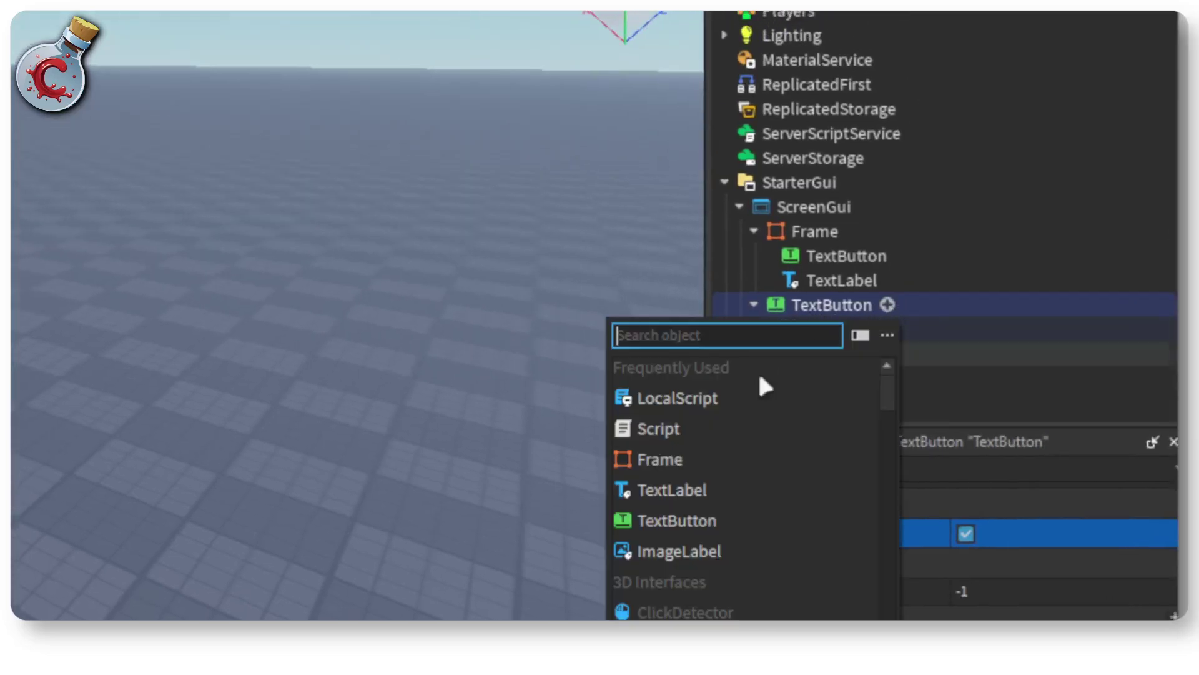
{"action": "left_click", "coordinate": [731, 401]}
{"action": "key", "text": "ctrl+a"}
{"action": "key", "text": "BackSpace"}
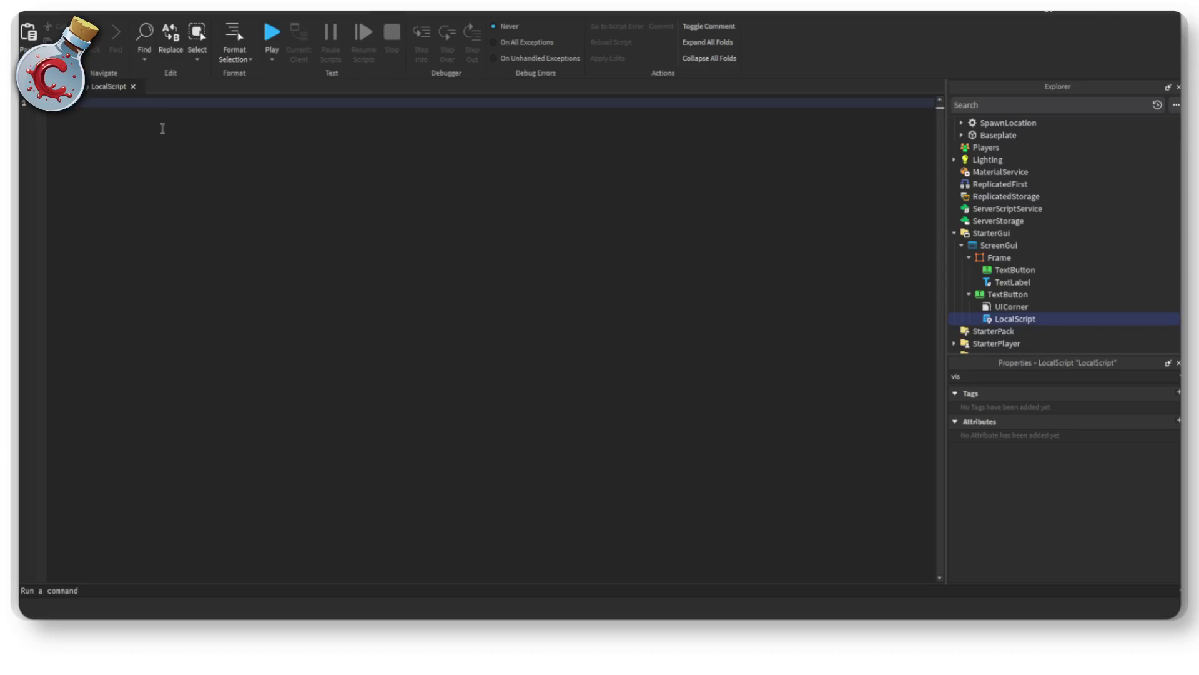
{"action": "type", "text": "script.Parent.MouseButton1Down:Connect(function()  \tscript.Parent.Parent.Frame.Visible=true  end)"}
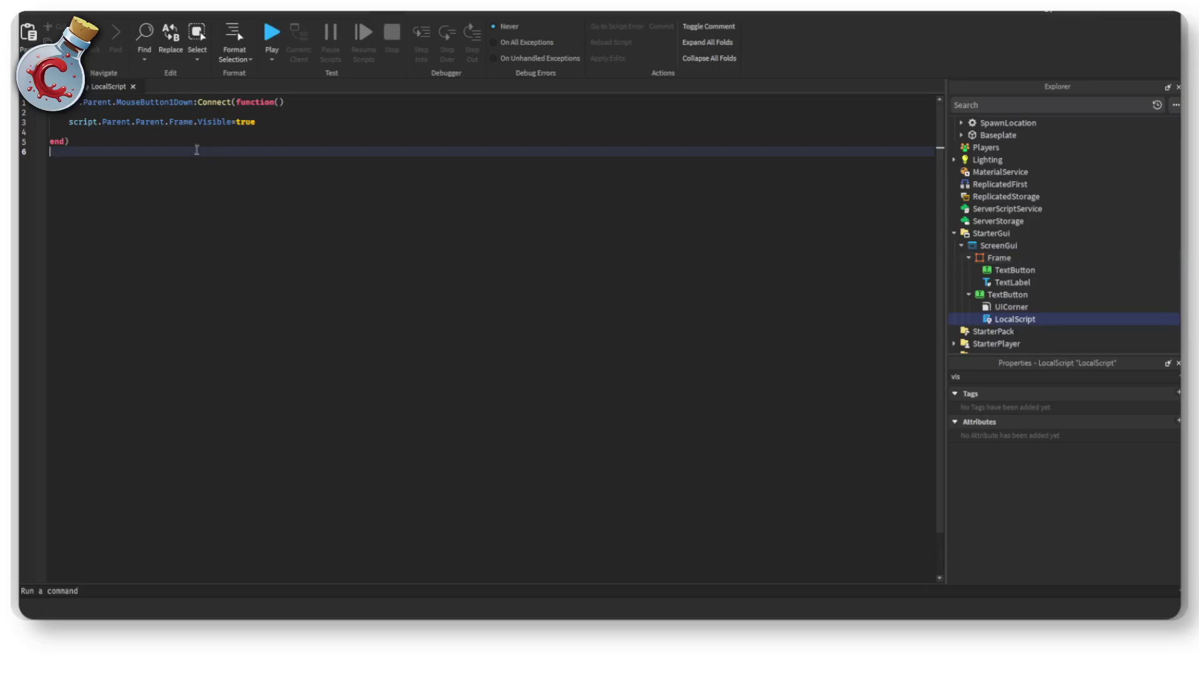
{"action": "left_click", "coordinate": [132, 86]}
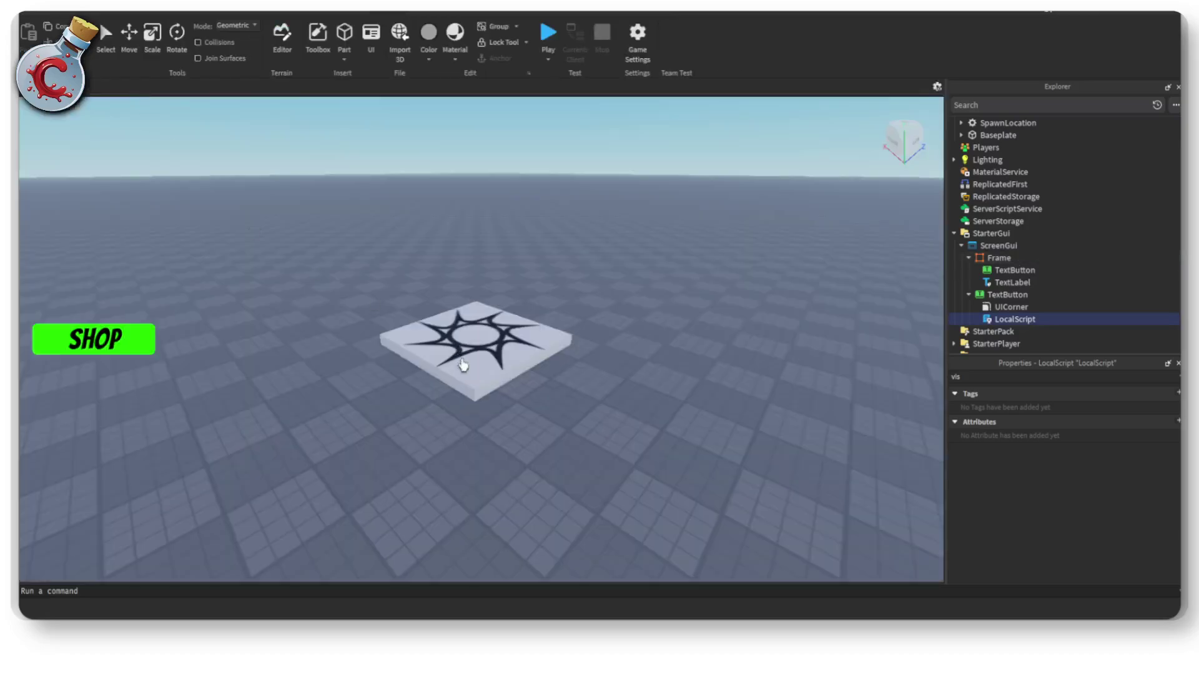
Add a LocalScript to the X button setting script.Parent.Parent.Visible to false on MouseButton1Down.
{"action": "left_click", "coordinate": [1015, 271]}
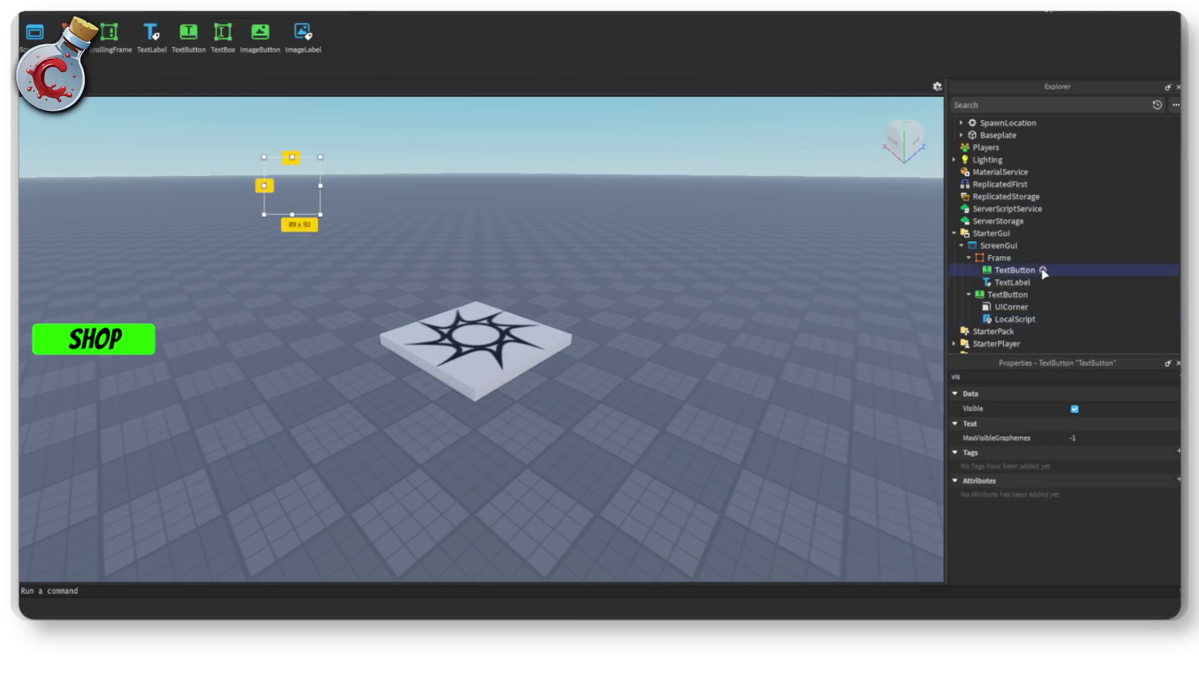
{"action": "left_click", "coordinate": [1042, 270]}
{"action": "left_click", "coordinate": [990, 325]}
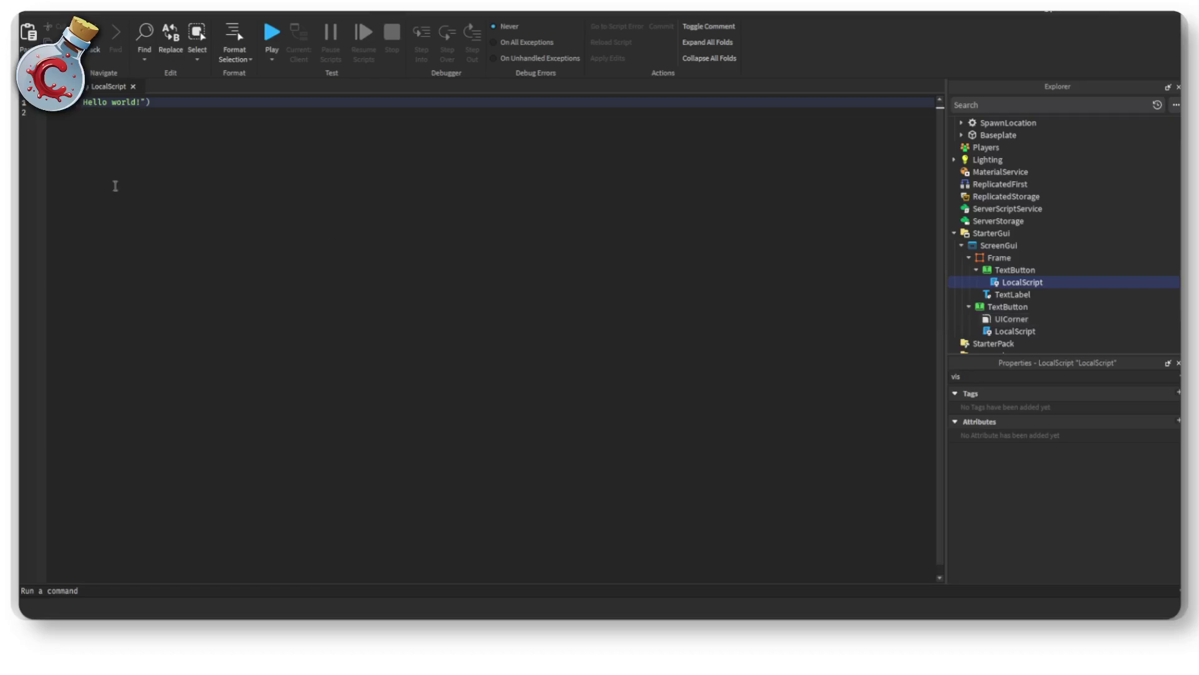
{"action": "key", "text": "ctrl+a"}
{"action": "key", "text": "BackSpace"}
{"action": "type", "text": "script.Parent.MouseButton1Down:Connect(function()  \tscript.Parent.Parent.Visible=false  end)"}
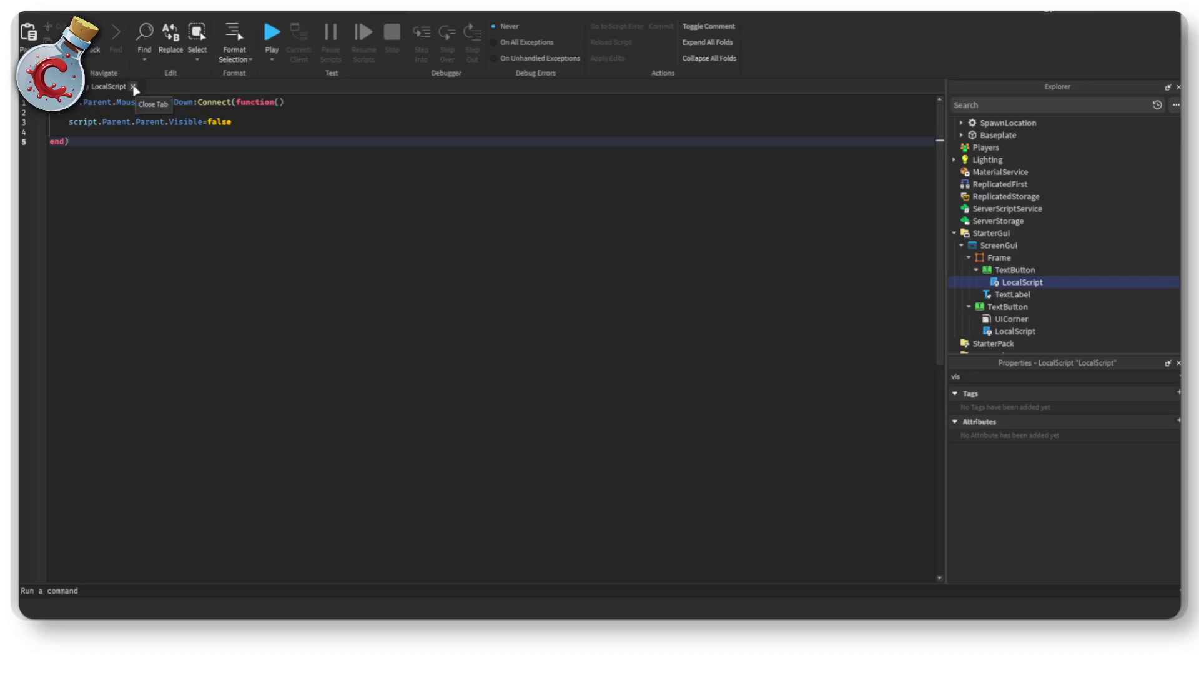
{"action": "left_click", "coordinate": [126, 128]}
{"action": "key", "text": "ctrl+a"}
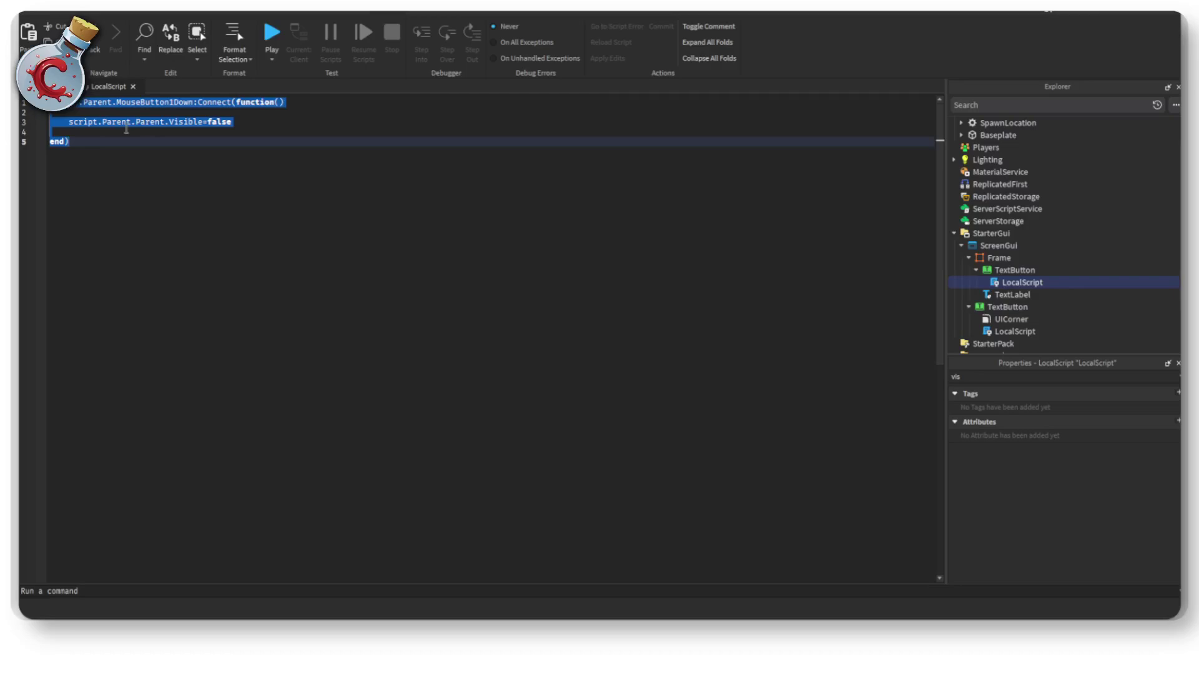
{"action": "left_click", "coordinate": [124, 145]}
{"action": "left_click", "coordinate": [133, 87]}
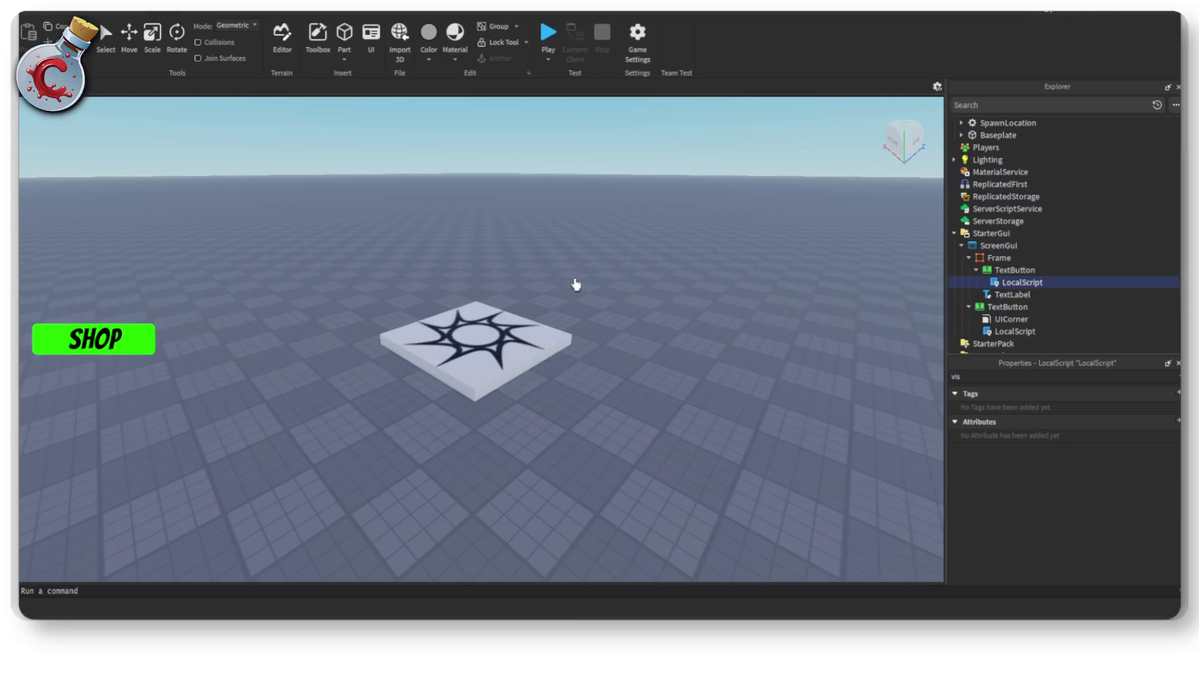
Start a playtest, walk the avatar around, and open THE ITEM SHOP with SHOP.
{"action": "left_click", "coordinate": [548, 33]}
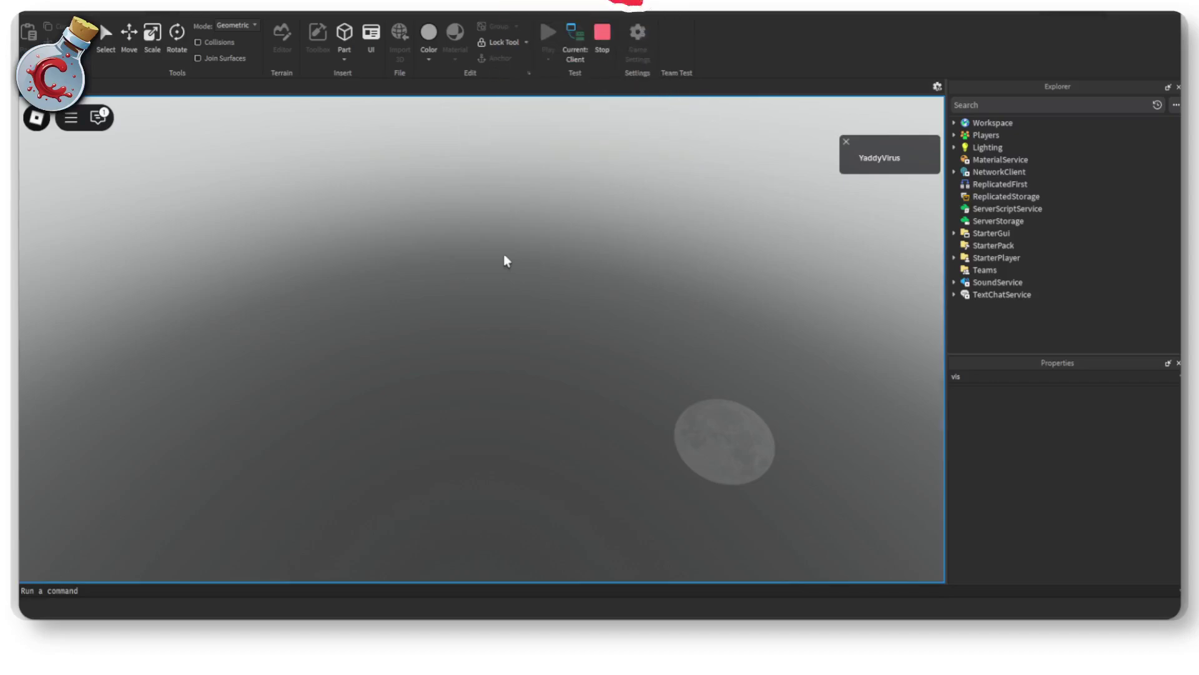
{"action": "key", "text": "a"}
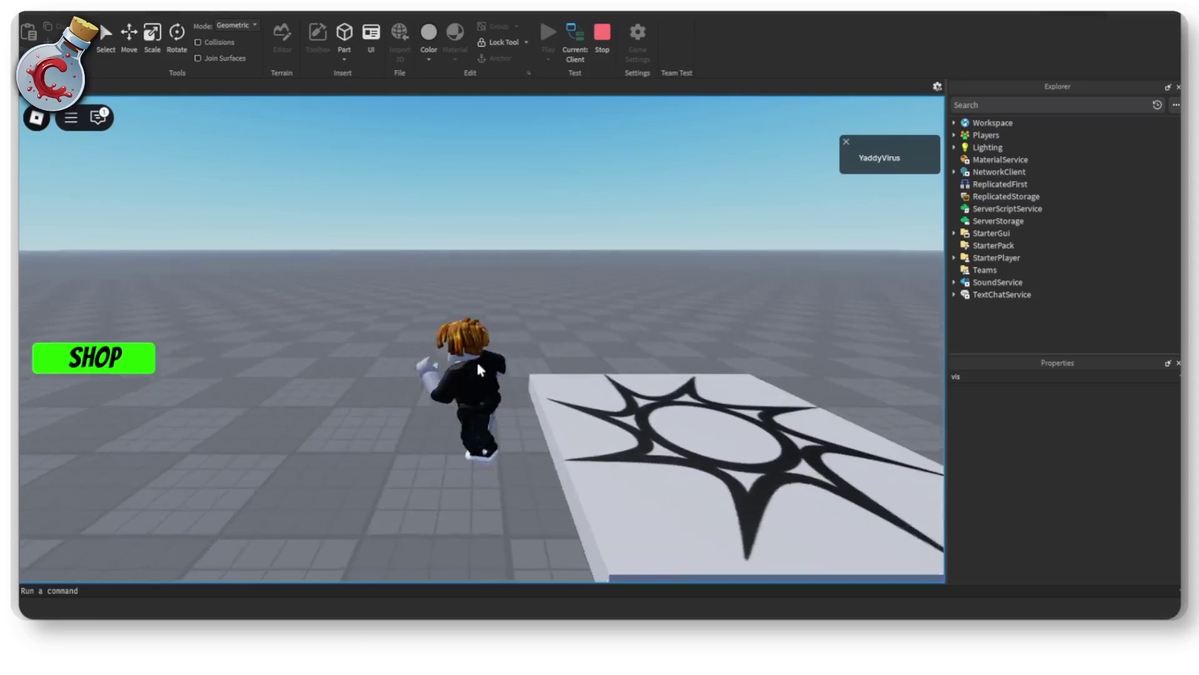
{"action": "key", "text": "s"}
{"action": "left_click", "coordinate": [140, 363]}
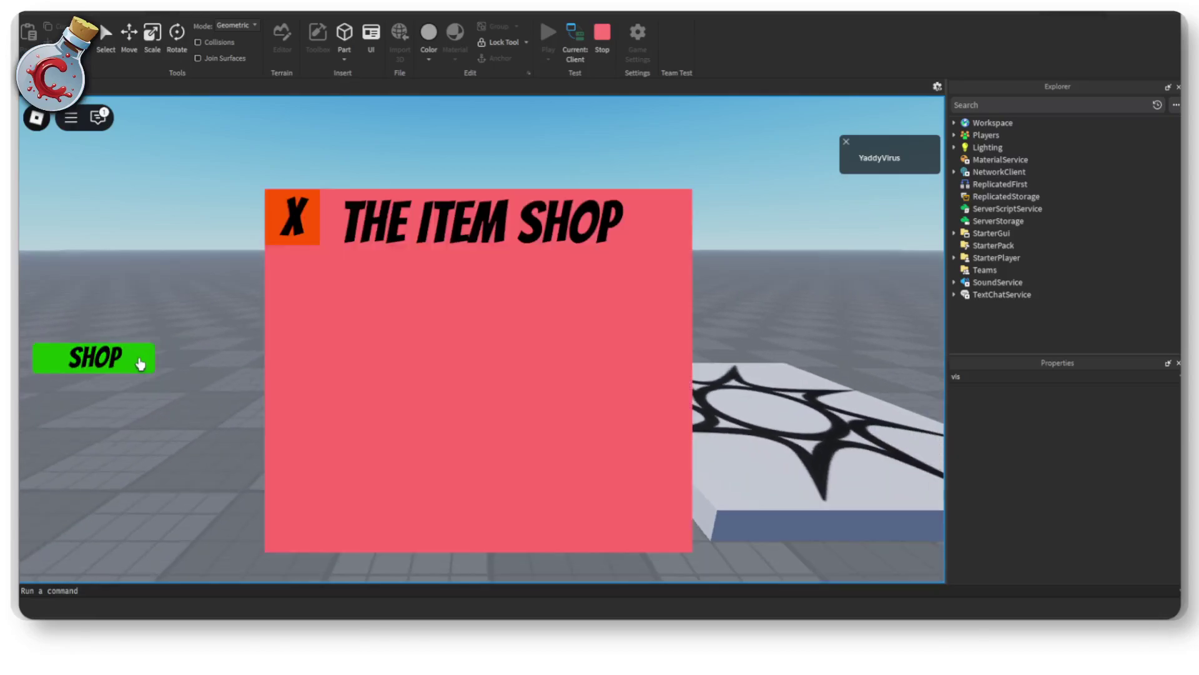
Close the shop with X, walk back onto the platform, and reopen it with SHOP.
{"action": "left_click", "coordinate": [295, 230]}
{"action": "key", "text": "w"}
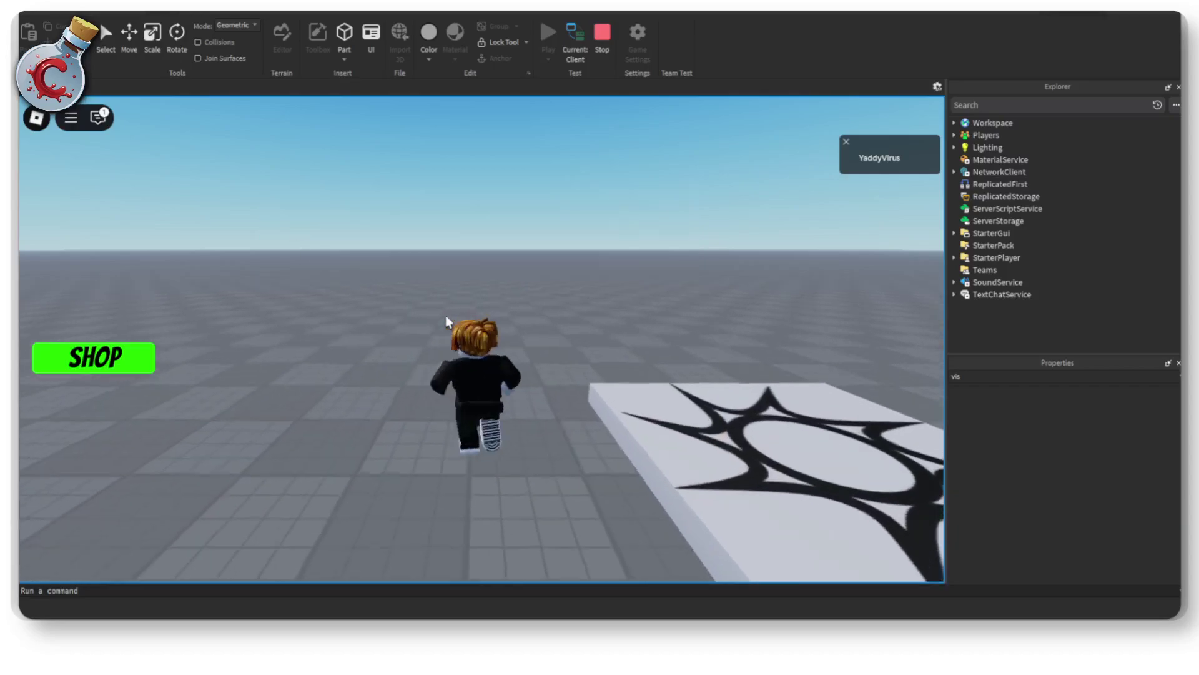
{"action": "key", "text": "d"}
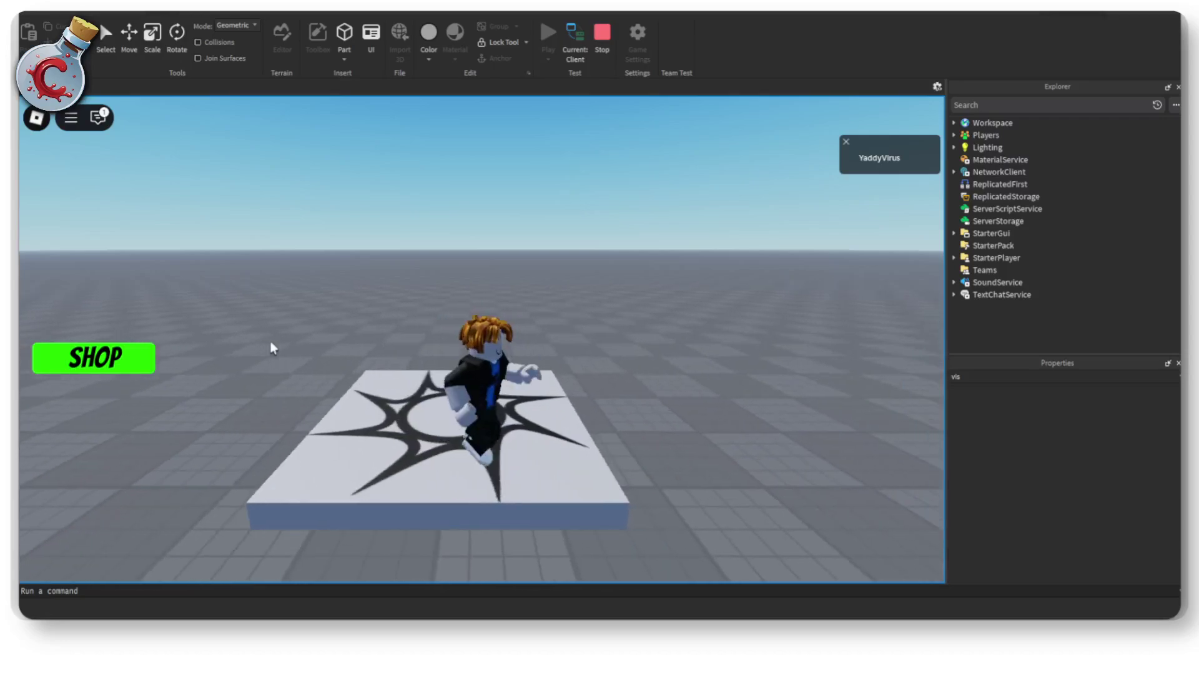
{"action": "left_click", "coordinate": [89, 371]}
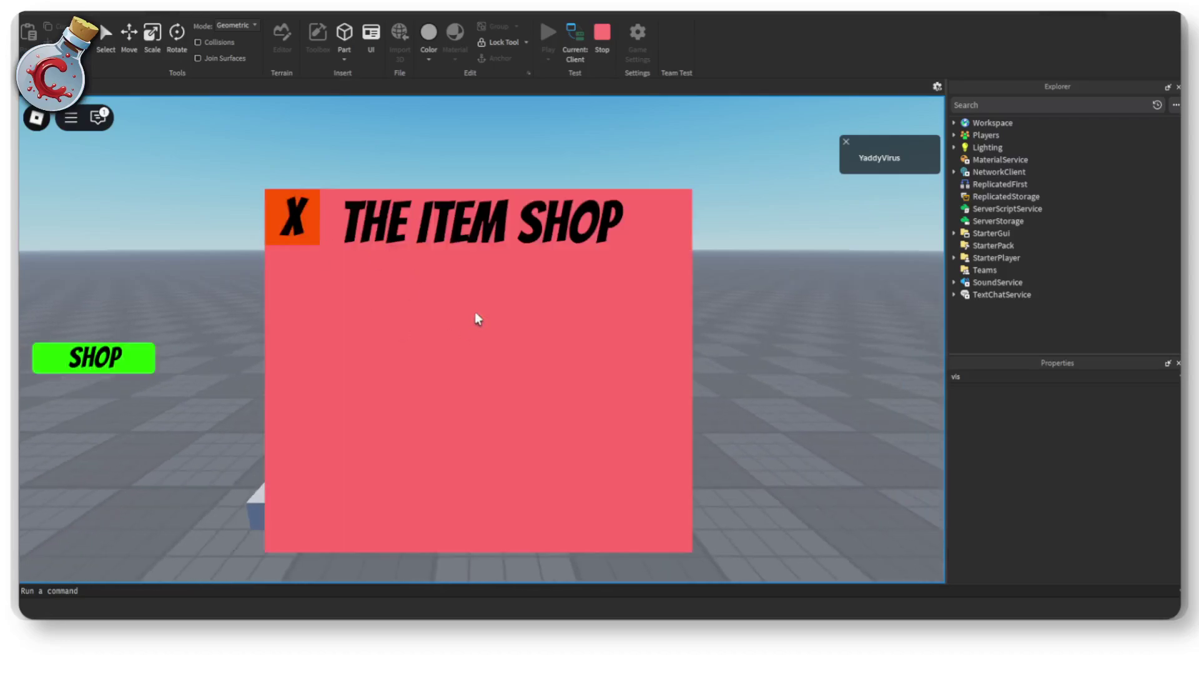